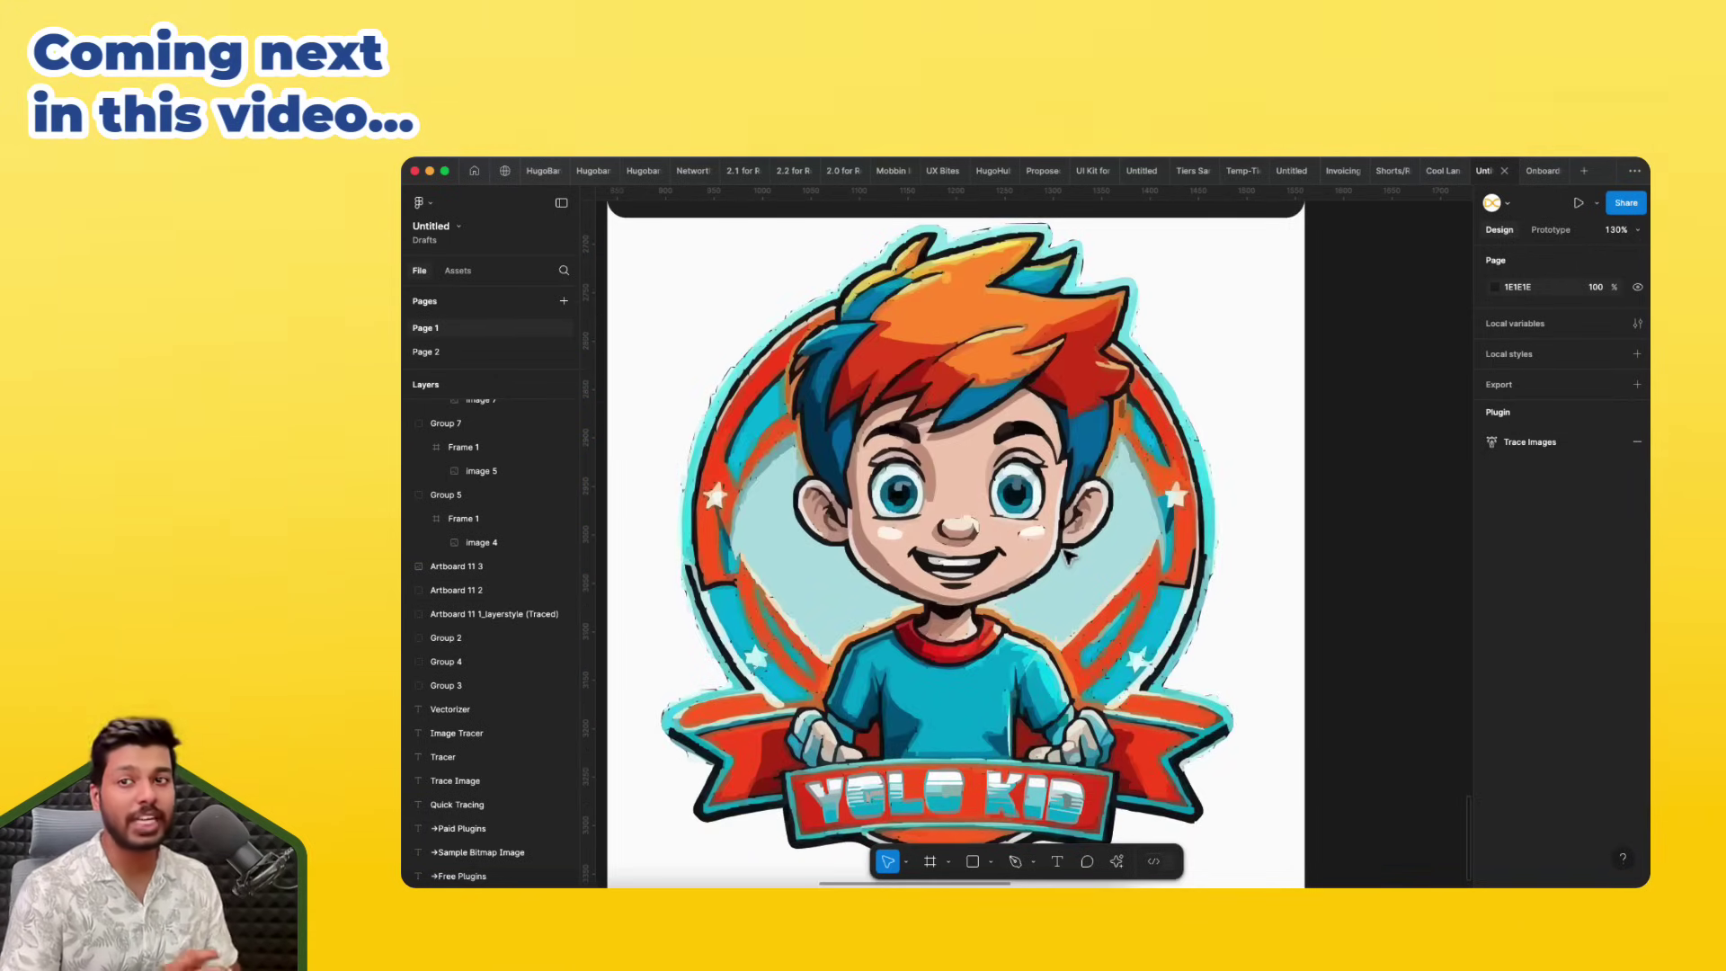
# Step: Select the Kittl artboard and change its blue selection colour to red
pyautogui.scroll(-3, 1068, 558)
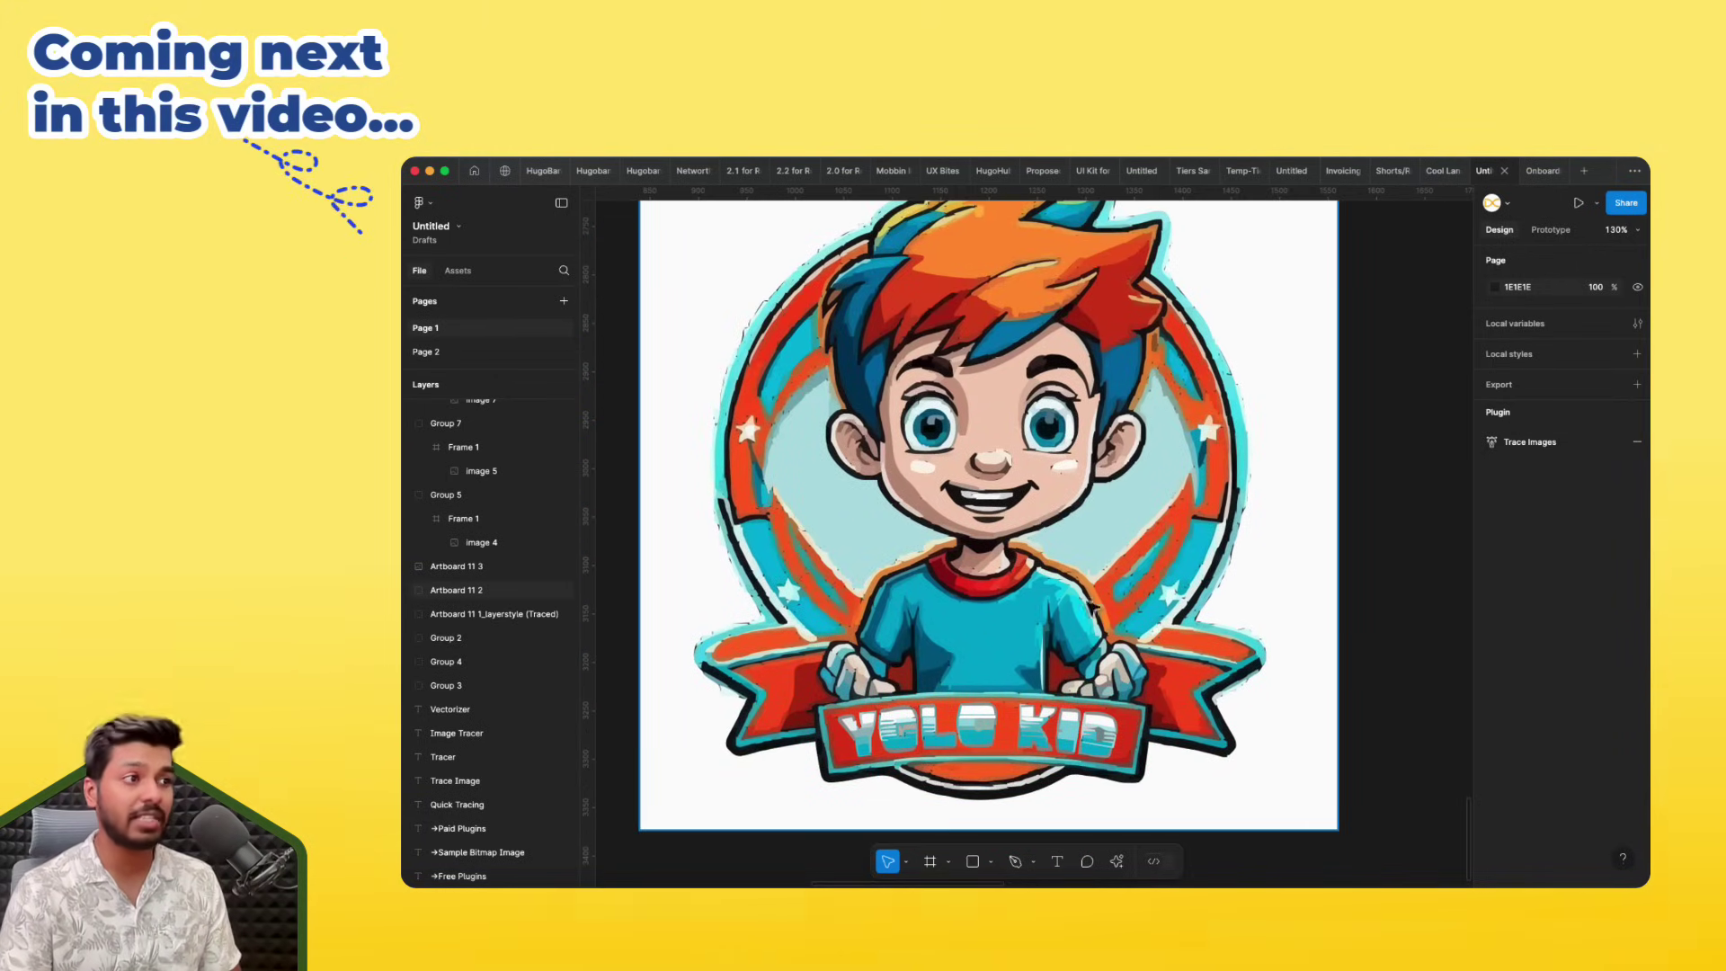
pyautogui.scroll(3, 1176, 591)
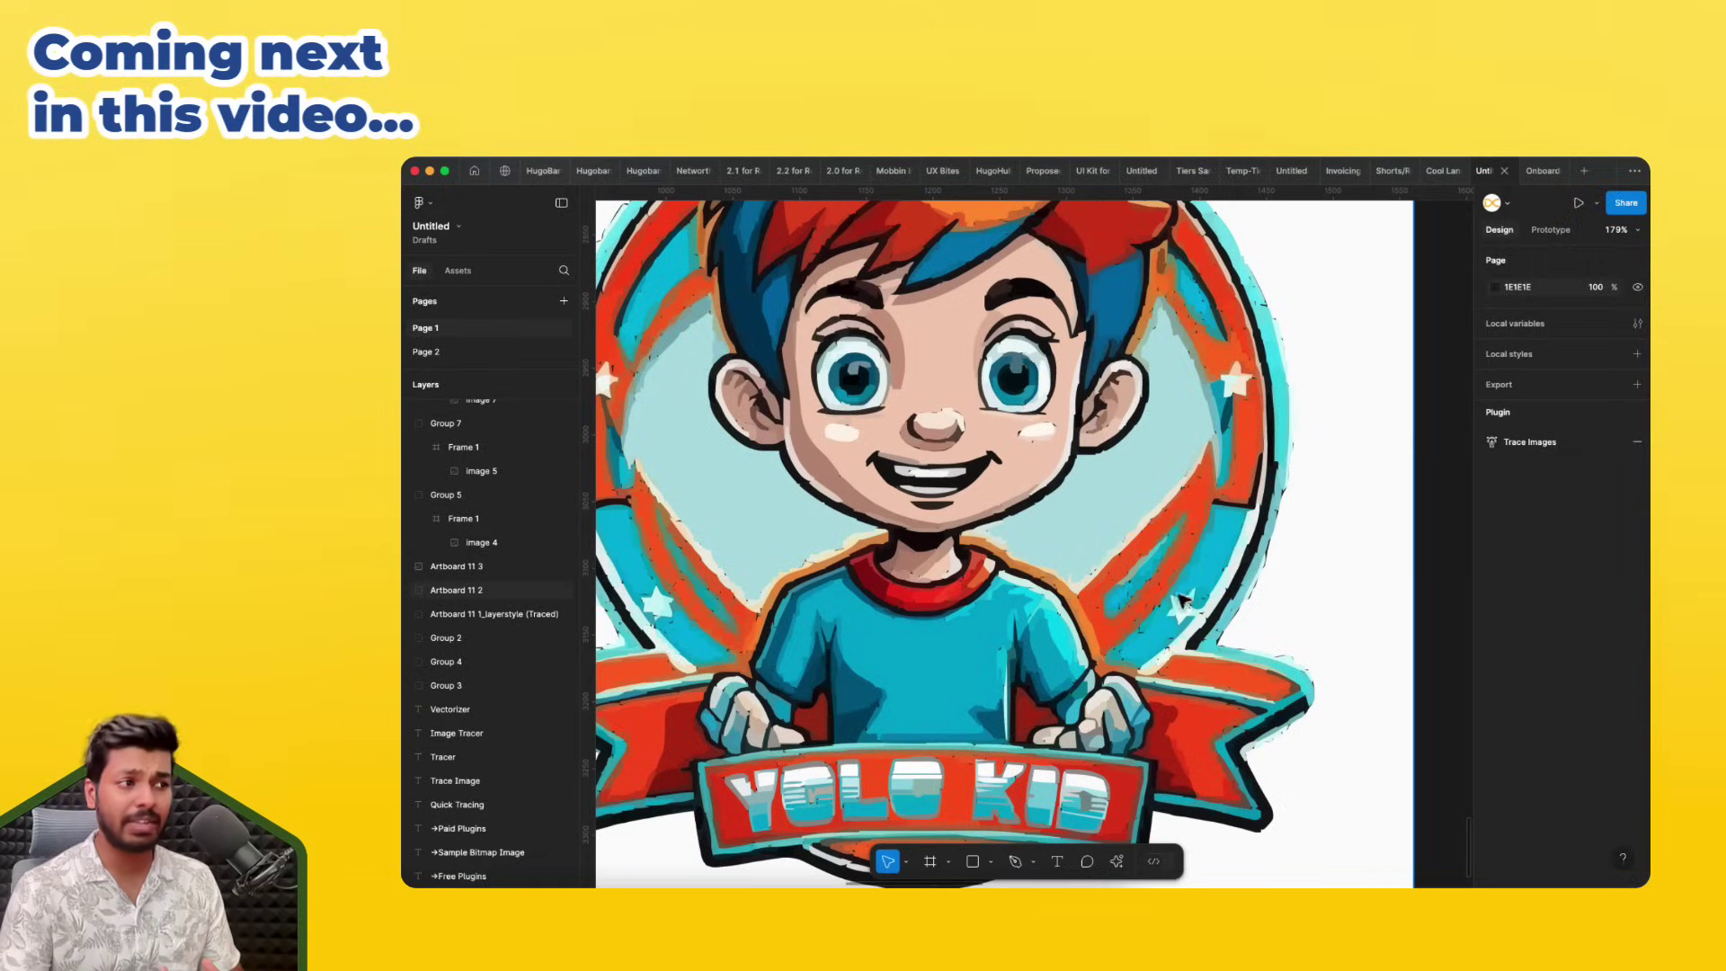
pyautogui.scroll(-5, 1072, 517)
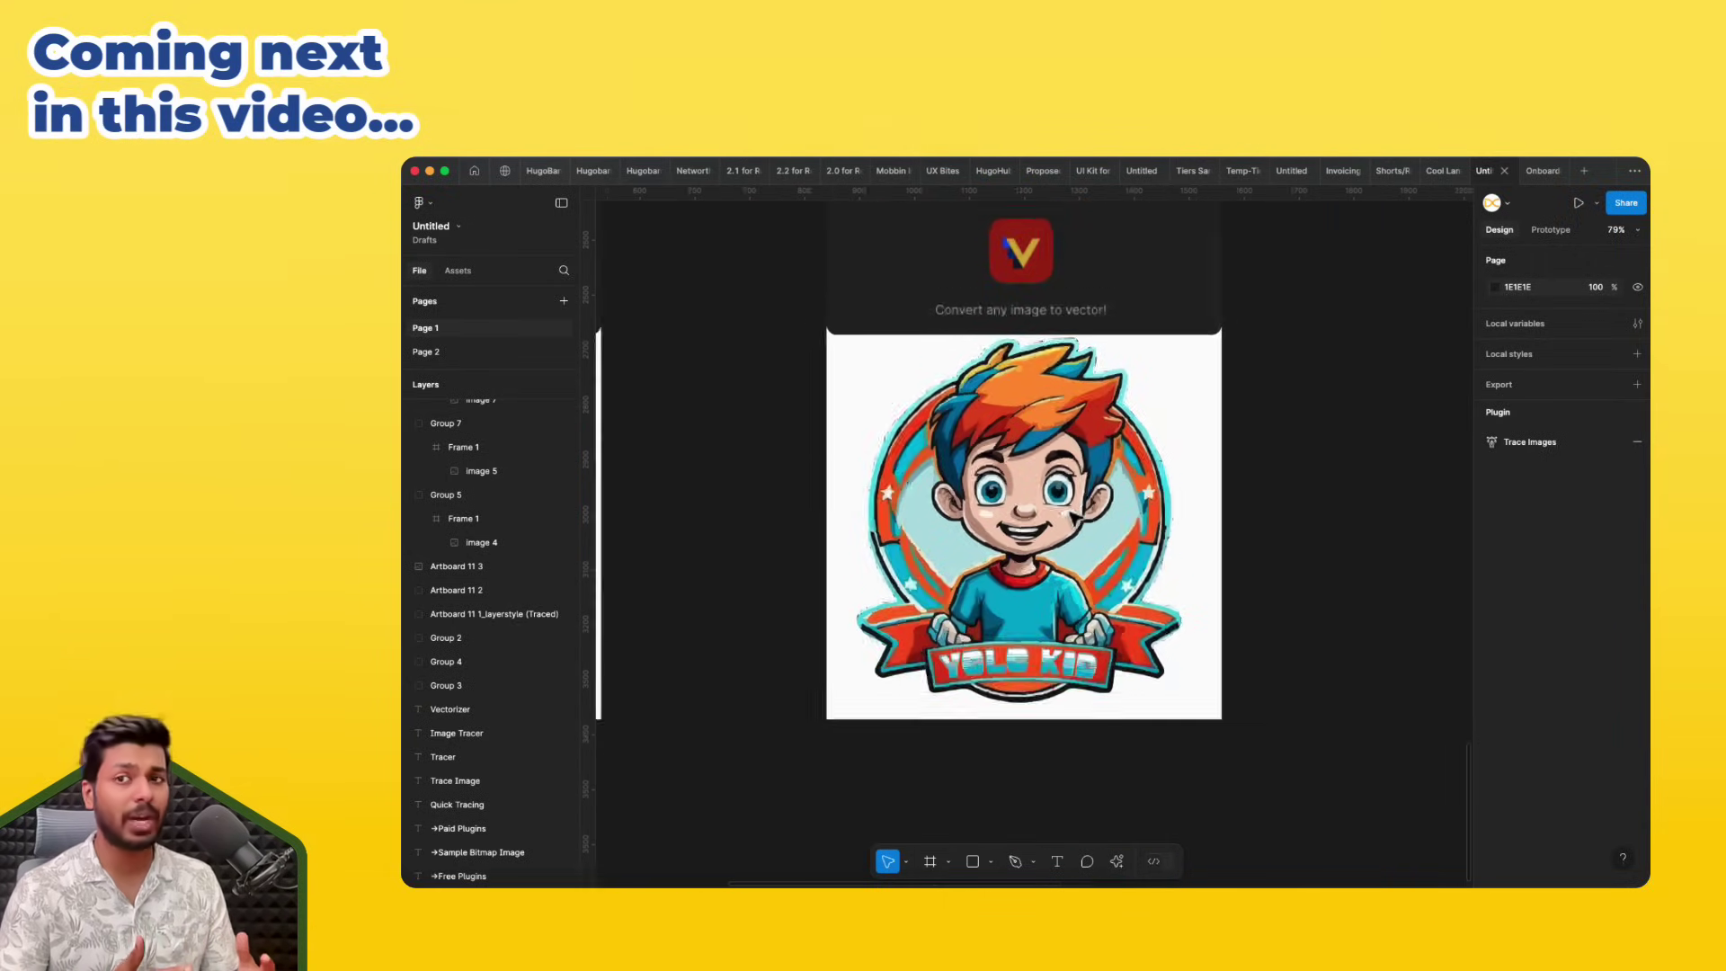
pyautogui.scroll(-8, 1072, 516)
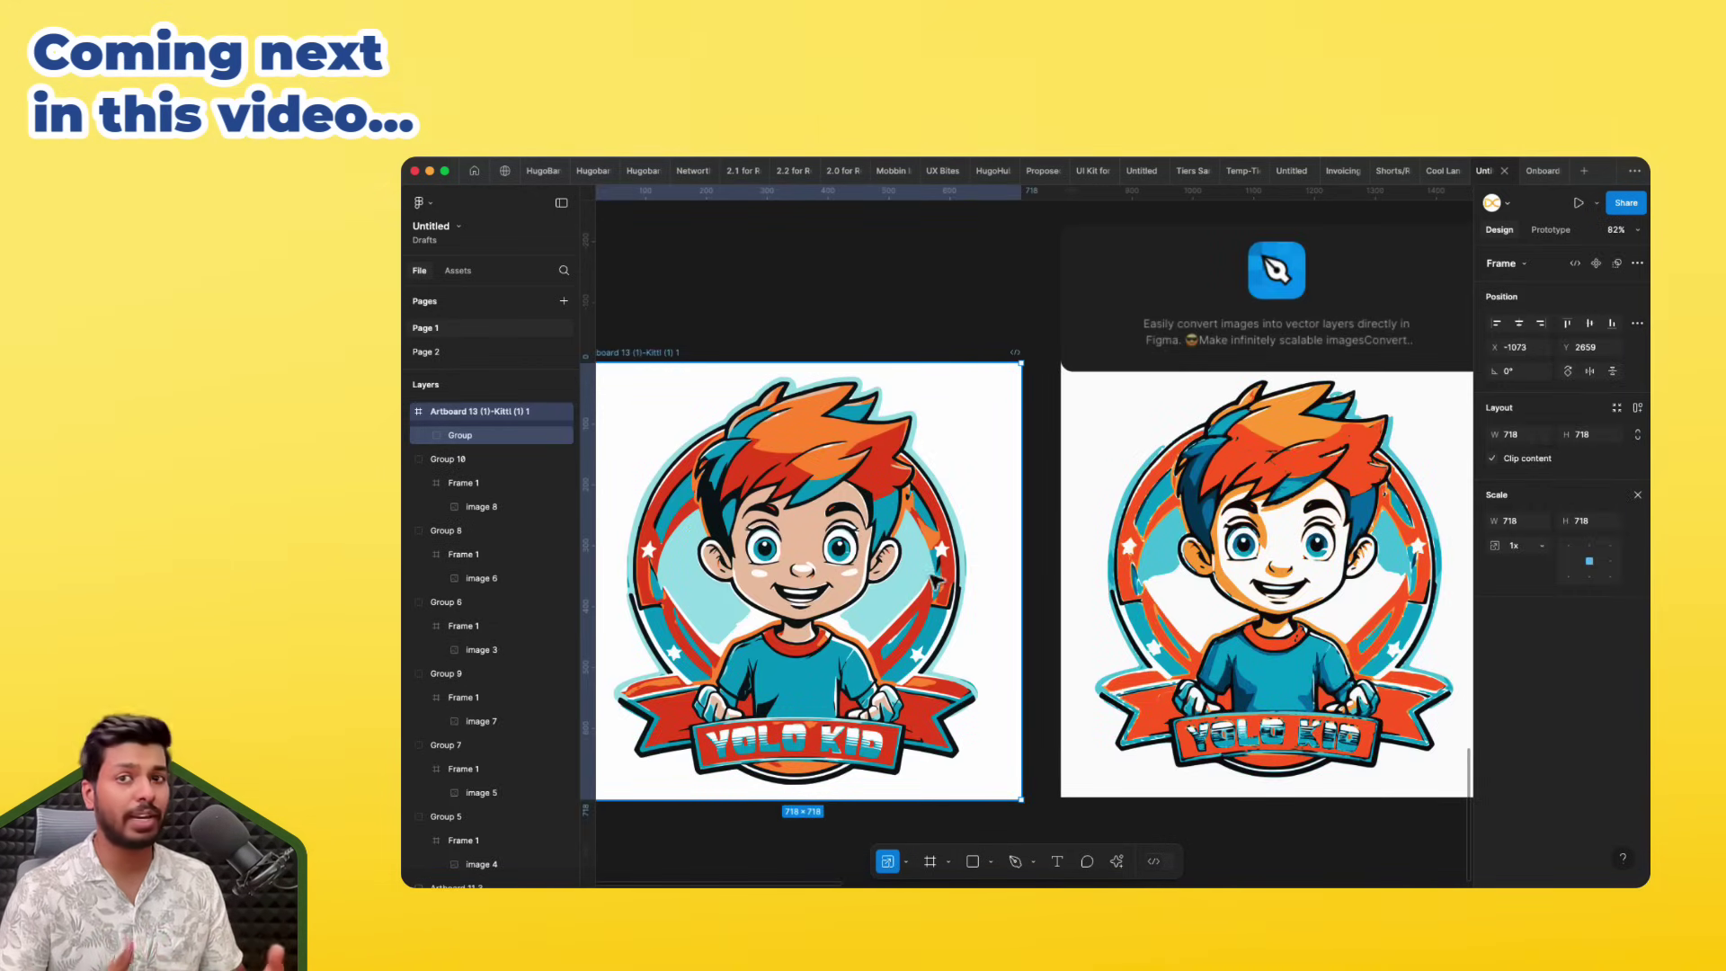
pyautogui.press('v')
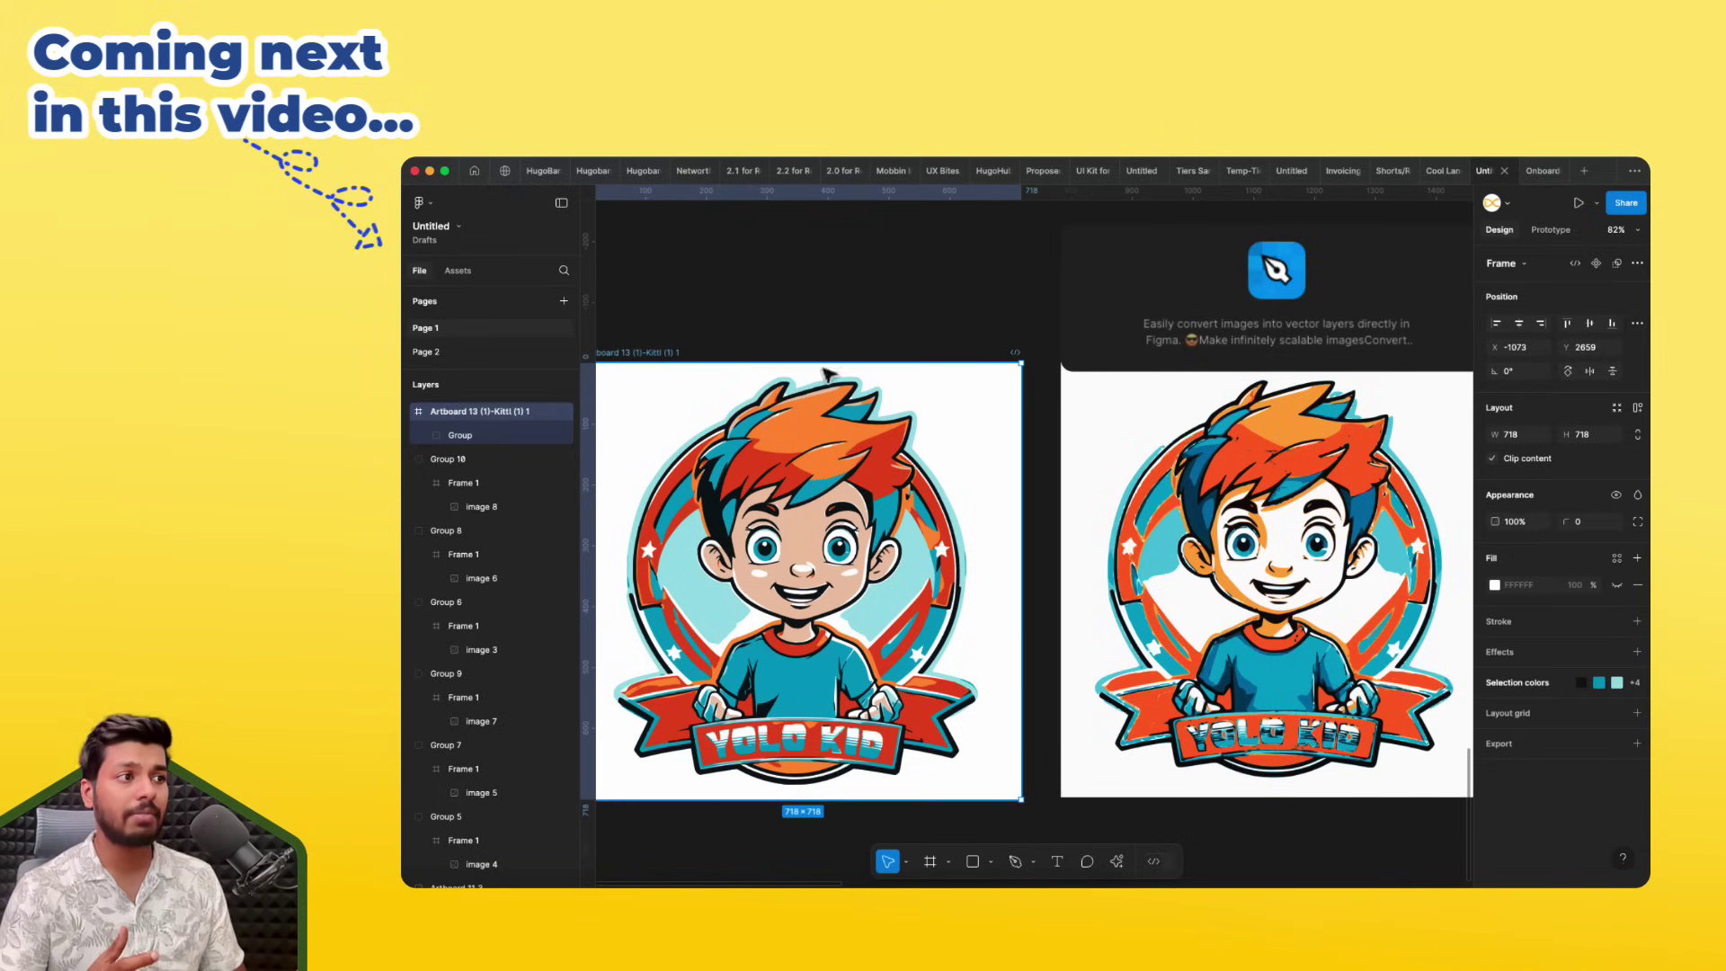
pyautogui.click(1483, 683)
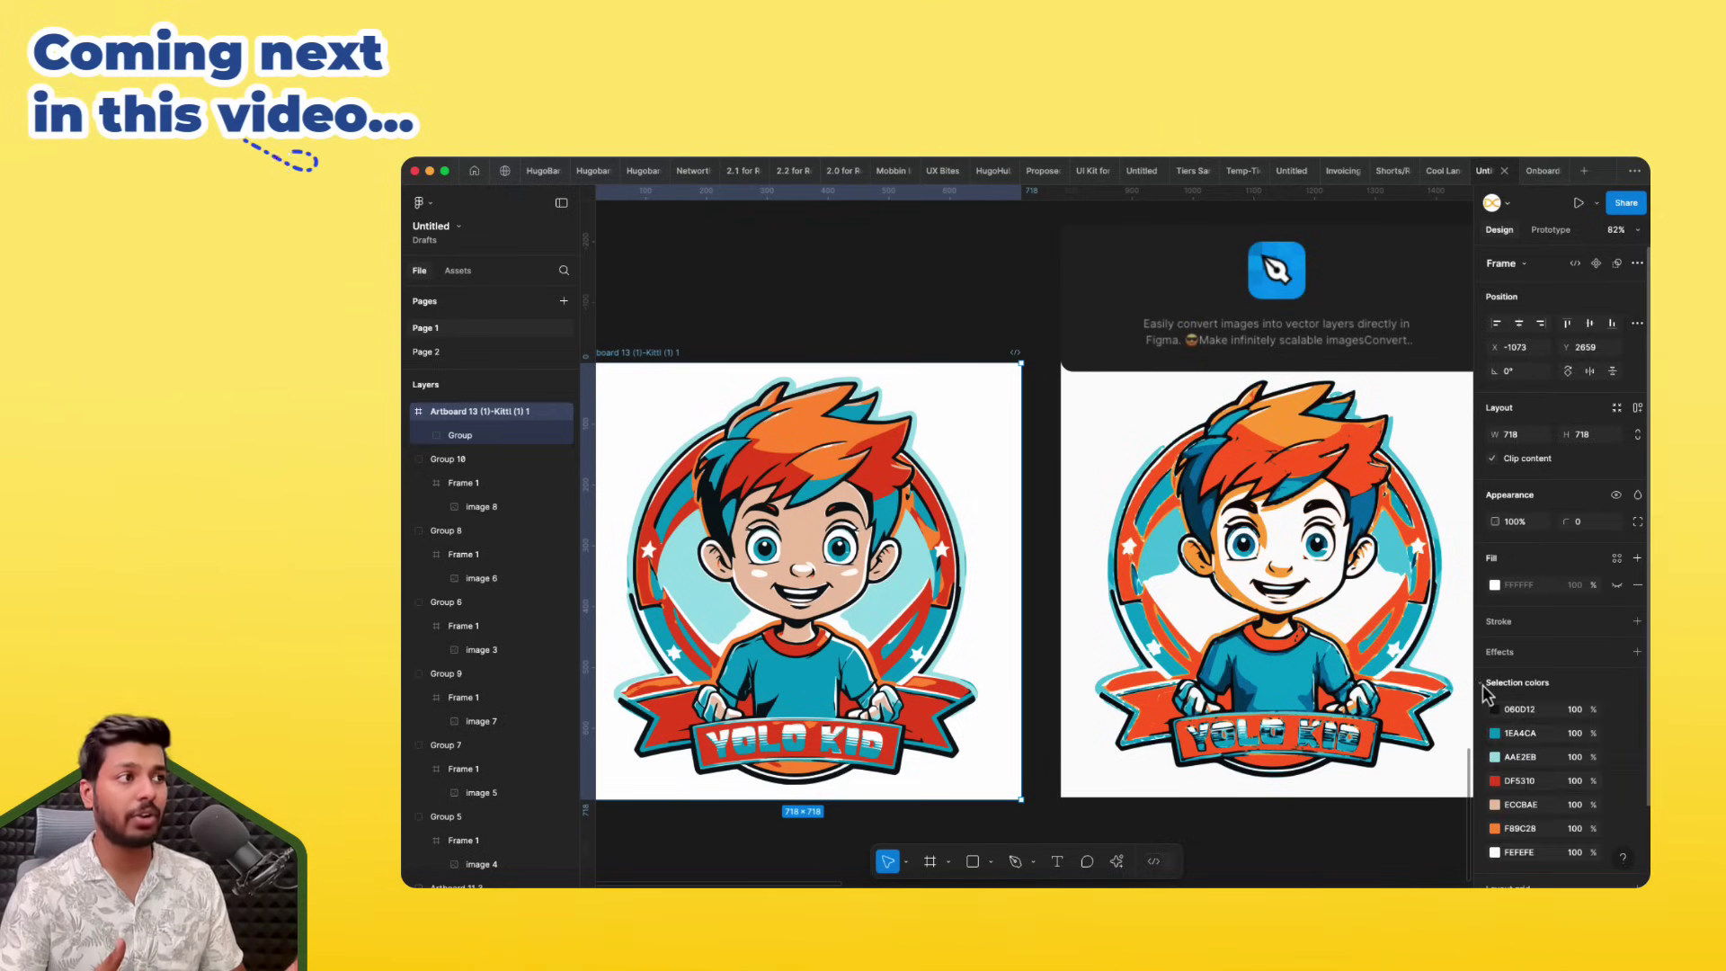
pyautogui.click(1495, 734)
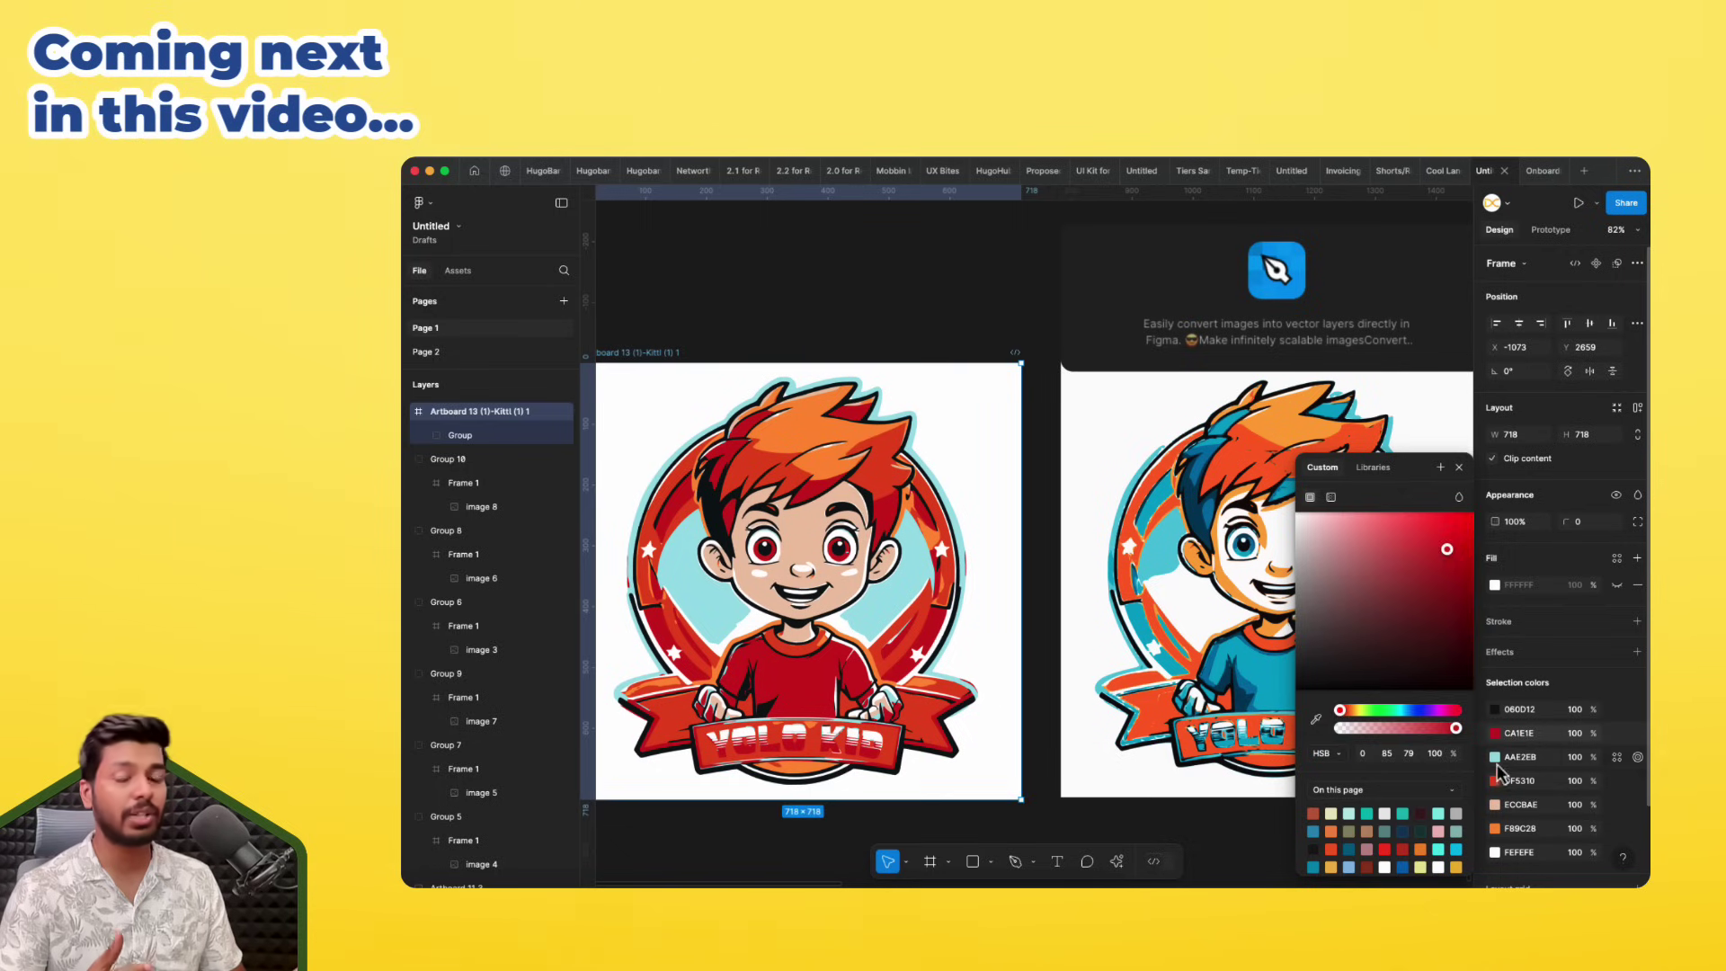
# Step: Recolour the mascot's orange hair to pink-red
pyautogui.click(1495, 829)
pyautogui.moveTo(1366, 710); pyautogui.dragTo(1451, 710)
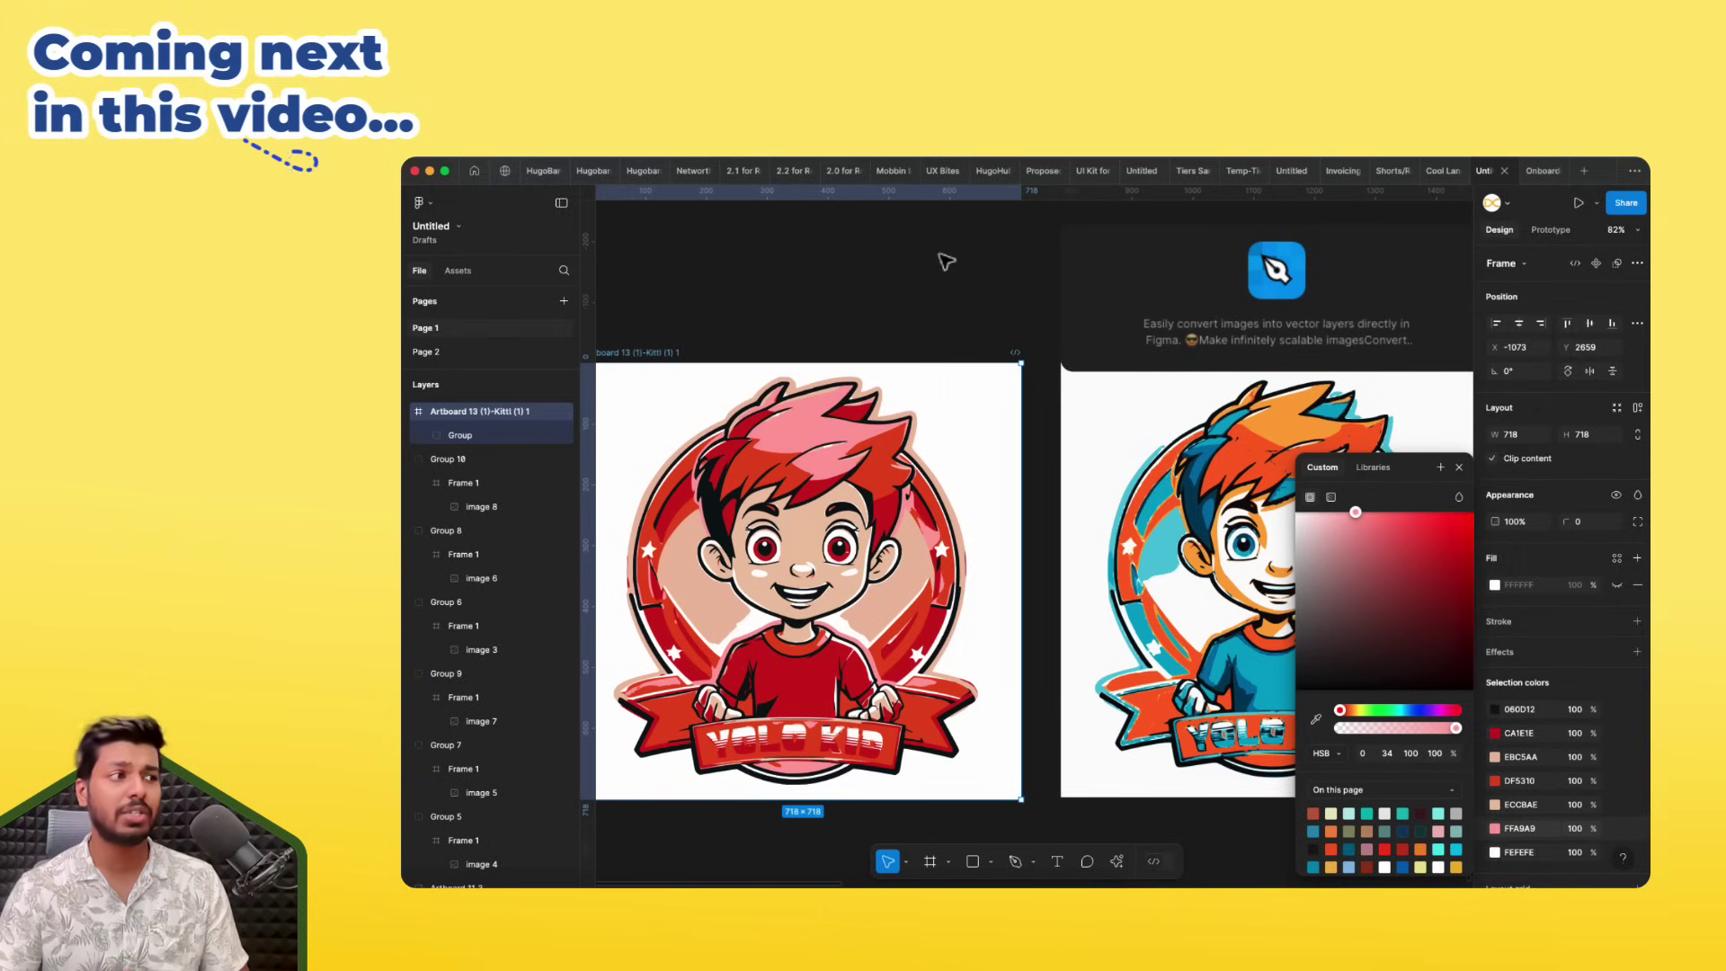
pyautogui.click(945, 262)
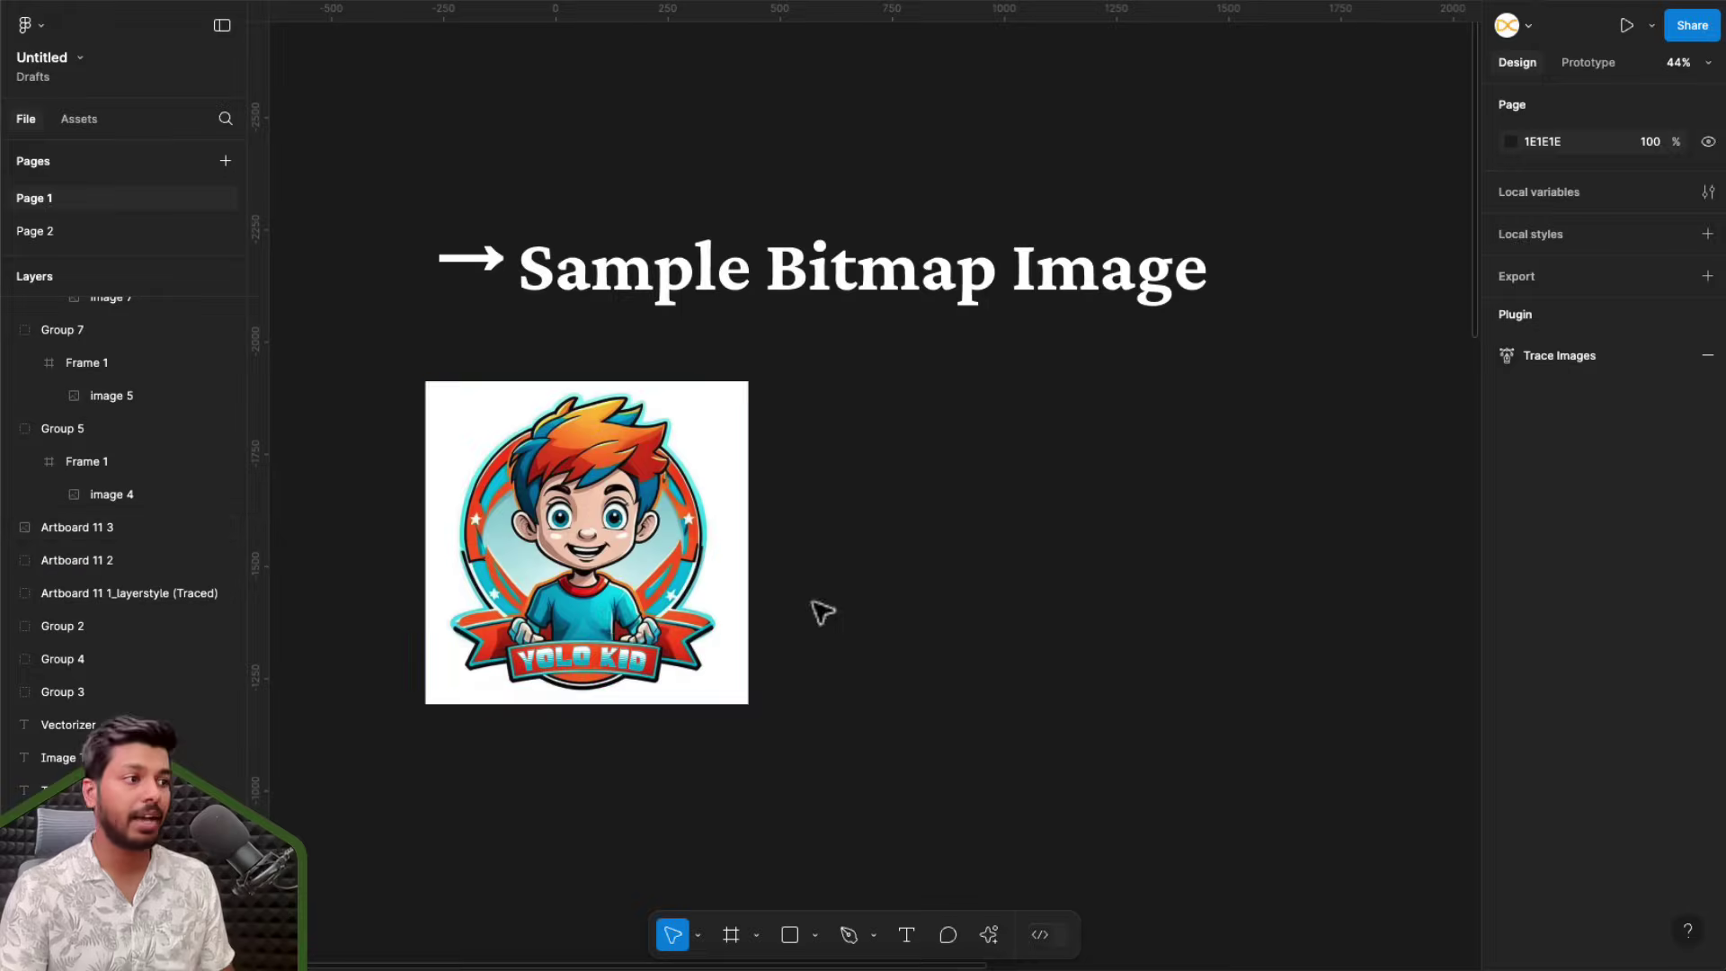
# Step: Start a pen path on the sample bitmap tracing the sleeve, hand and fingers
pyautogui.click(602, 612)
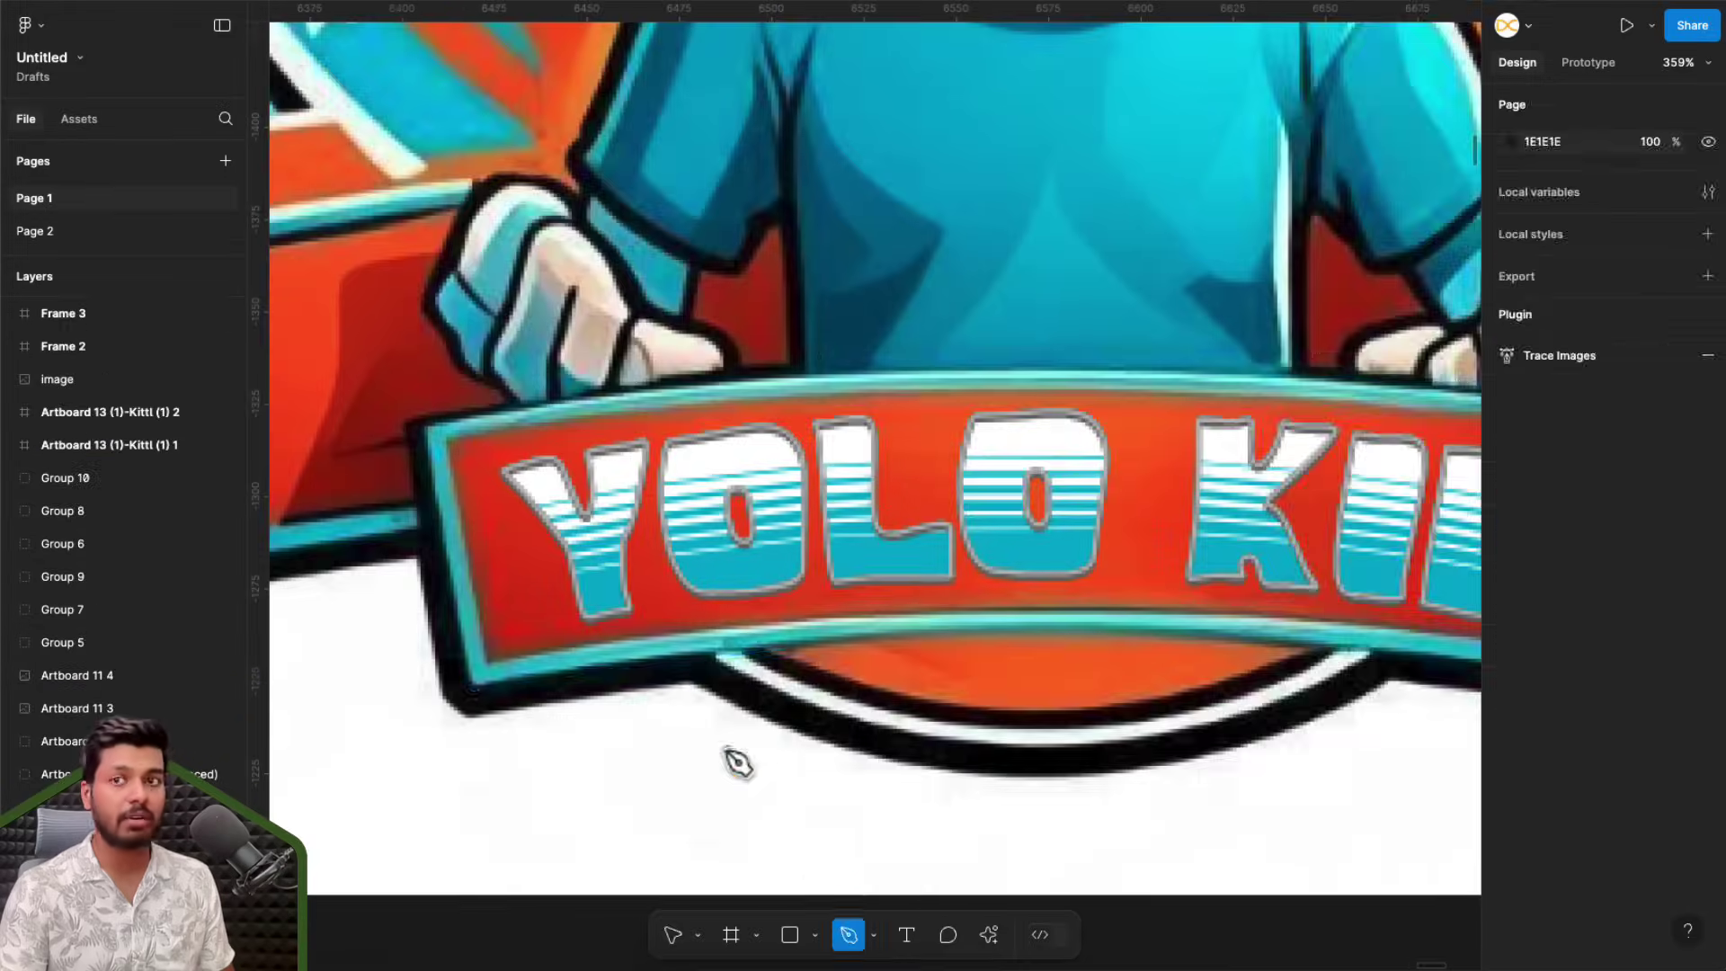
pyautogui.hscroll(5, 944, 713)
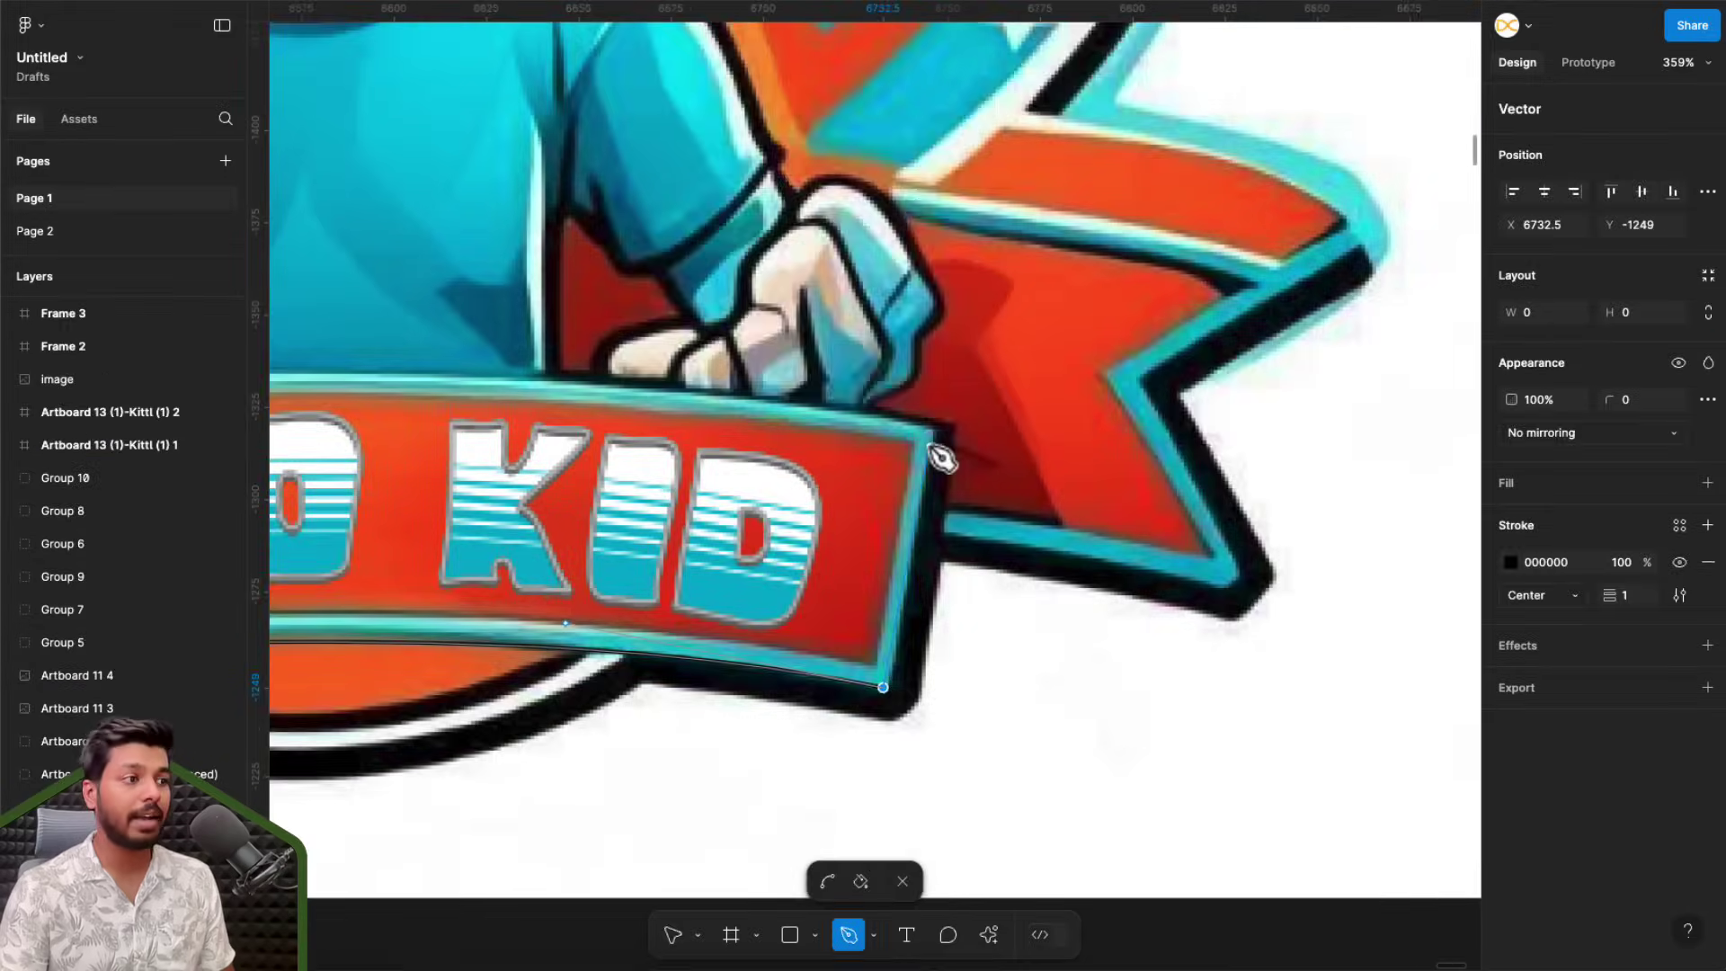
pyautogui.hscroll(-8, 899, 450)
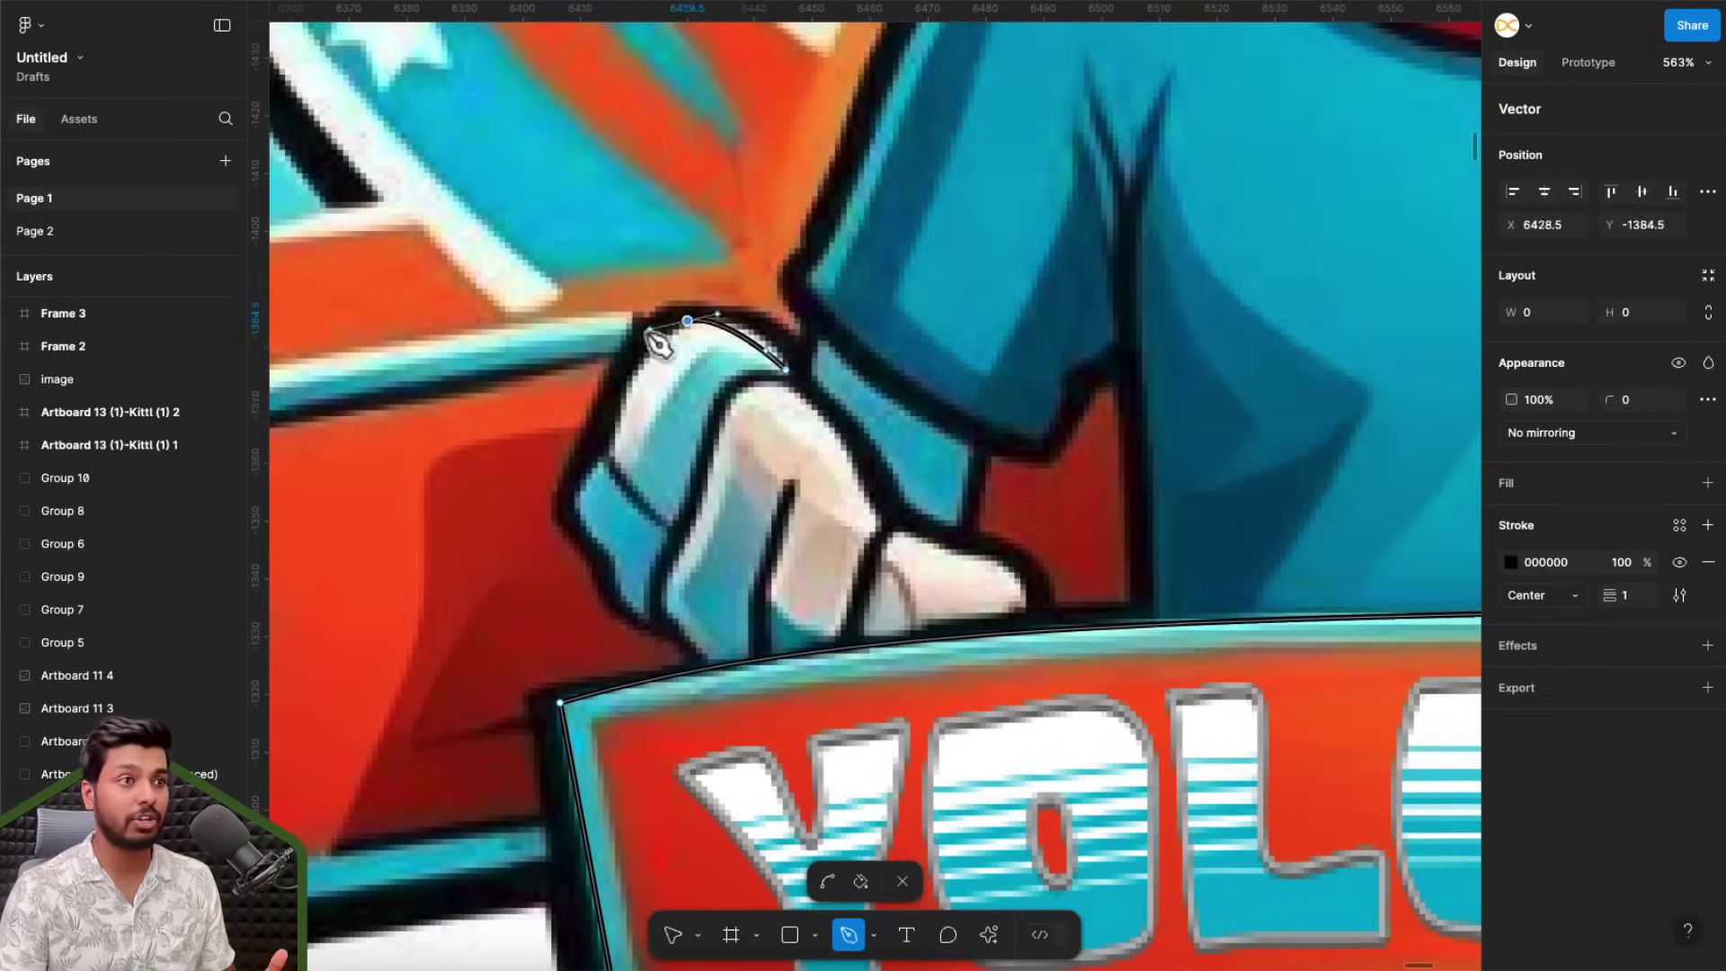
pyautogui.click(610, 451)
pyautogui.click(571, 498)
pyautogui.click(609, 552)
pyautogui.click(647, 620)
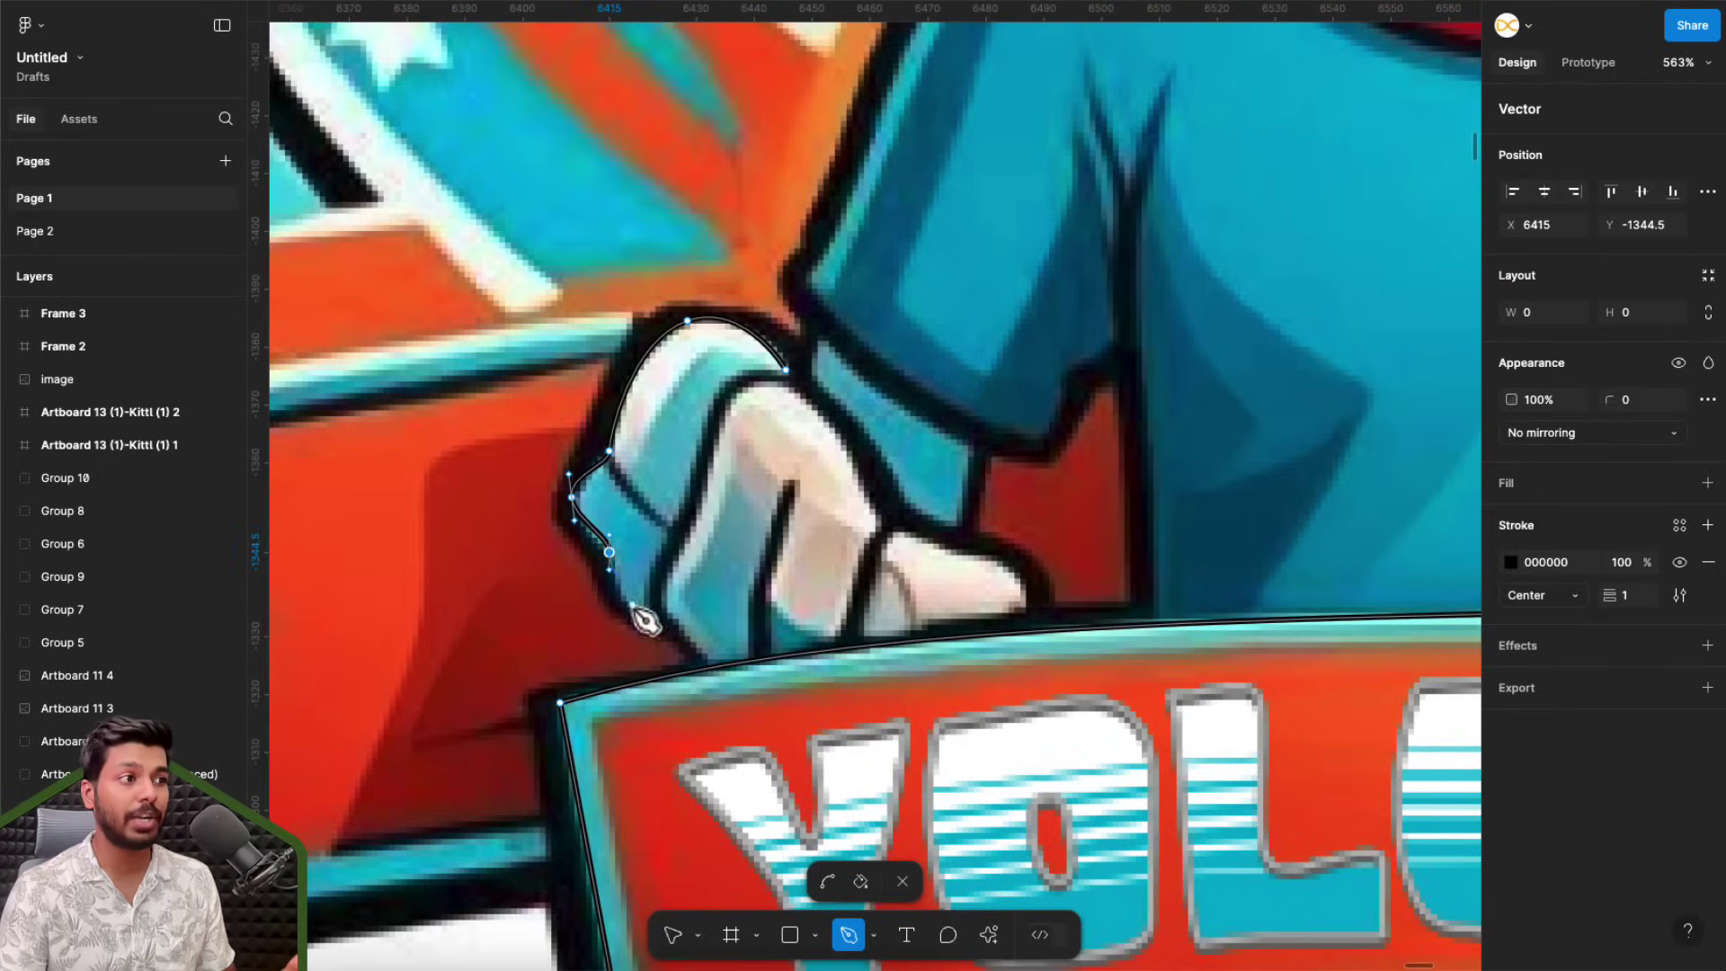
pyautogui.click(733, 387)
pyautogui.click(766, 583)
pyautogui.click(765, 657)
pyautogui.click(793, 497)
pyautogui.click(887, 526)
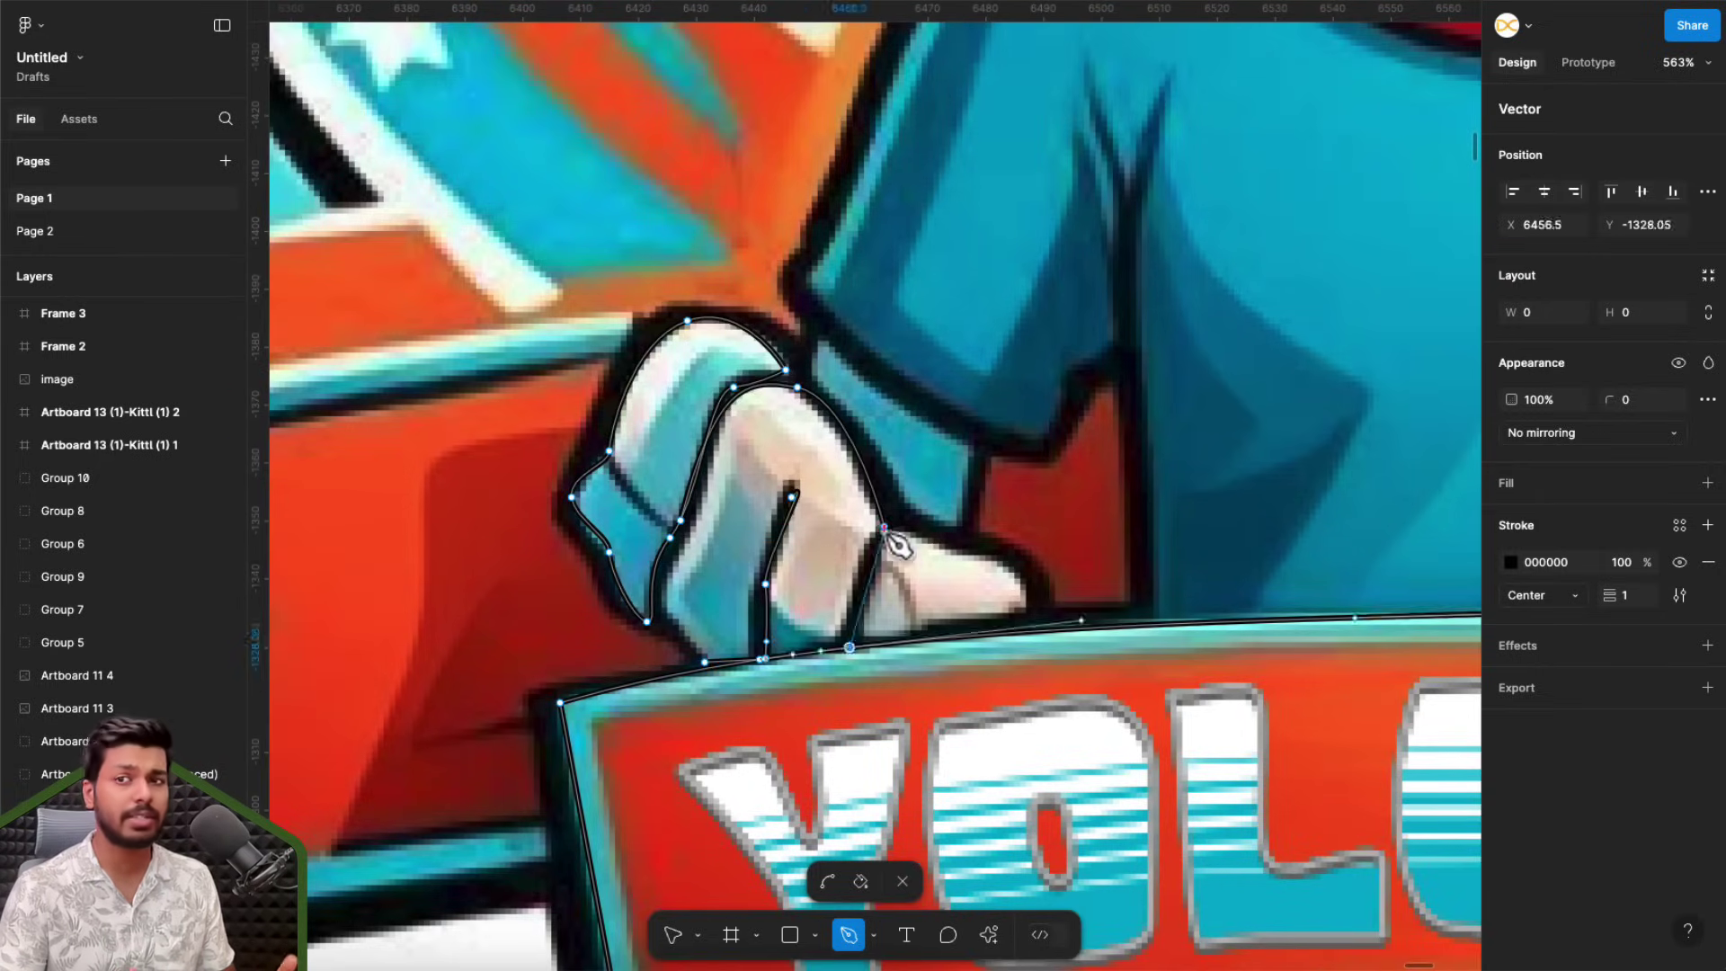
pyautogui.moveTo(894, 551); pyautogui.dragTo(723, 733)
# Step: Continue the path up the shoulder and across the collar
pyautogui.scroll(5, 683, 629)
pyautogui.click(590, 413)
pyautogui.click(867, 267)
pyautogui.click(986, 204)
pyautogui.click(993, 291)
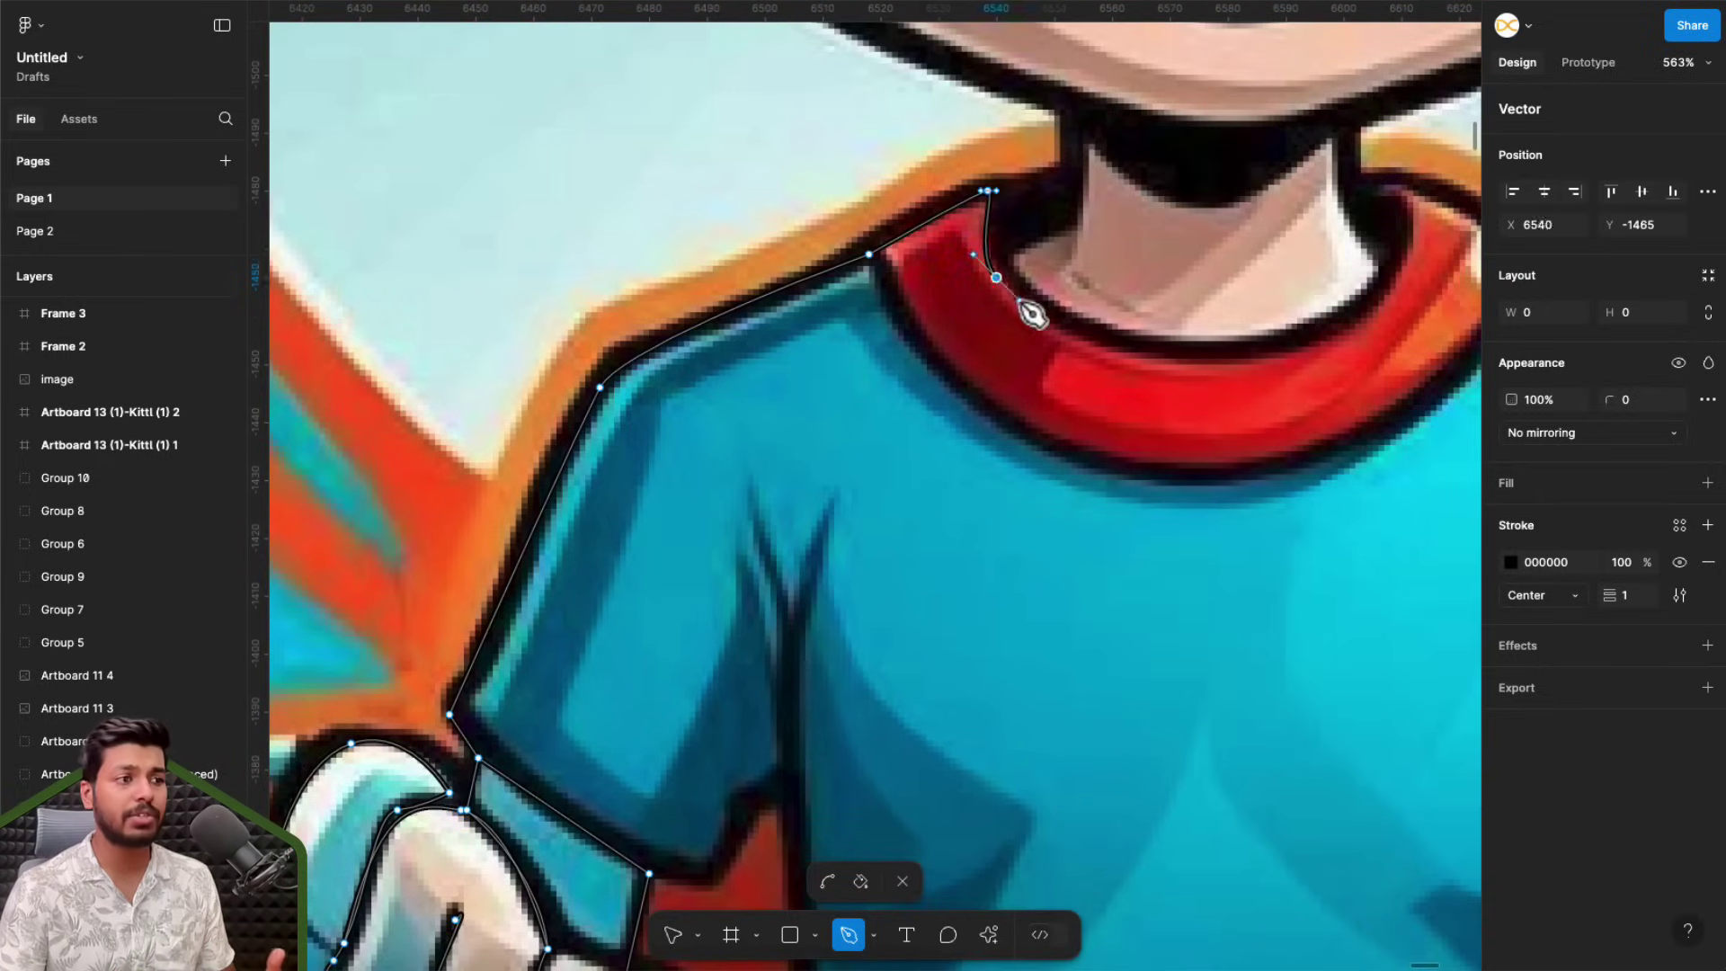
pyautogui.hscroll(3, 1029, 305)
pyautogui.click(1017, 363)
pyautogui.click(1133, 203)
# Step: Trace down the right shoulder and sleeve to the wrist, then close the path
pyautogui.scroll(-5, 1133, 203)
pyautogui.scroll(4, 886, 503)
pyautogui.click(737, 265)
pyautogui.click(866, 471)
pyautogui.click(873, 495)
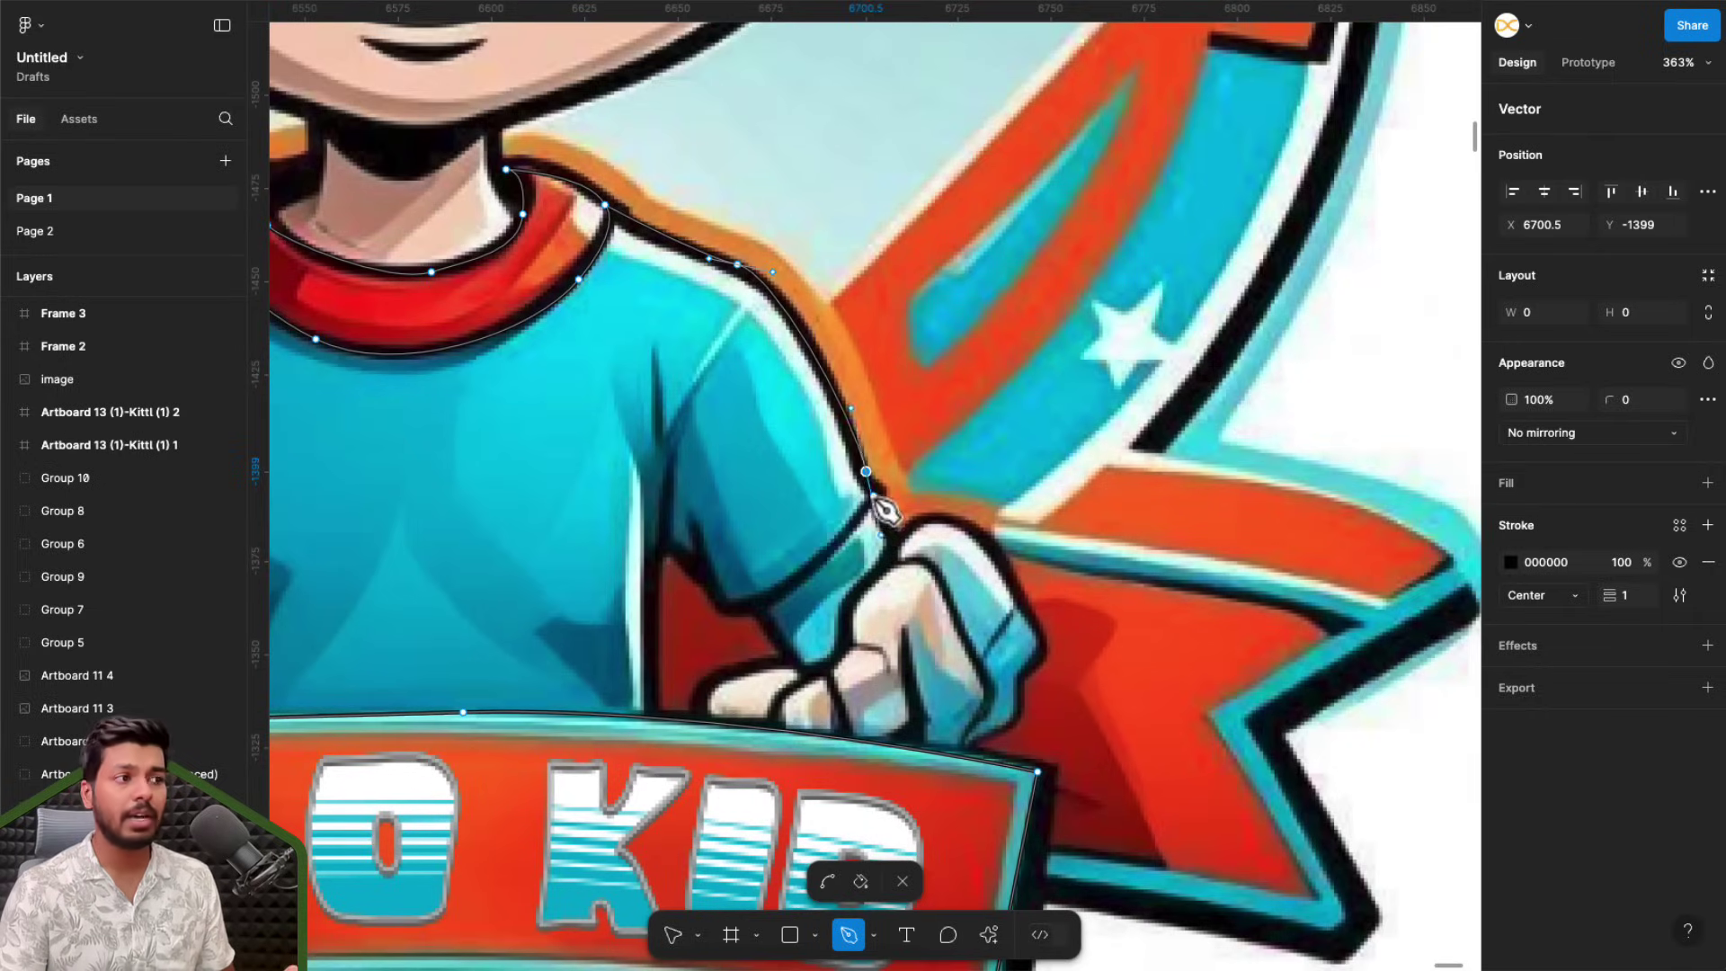
pyautogui.click(824, 557)
pyautogui.moveTo(728, 608); pyautogui.dragTo(745, 605)
pyautogui.click(667, 546)
pyautogui.click(709, 725)
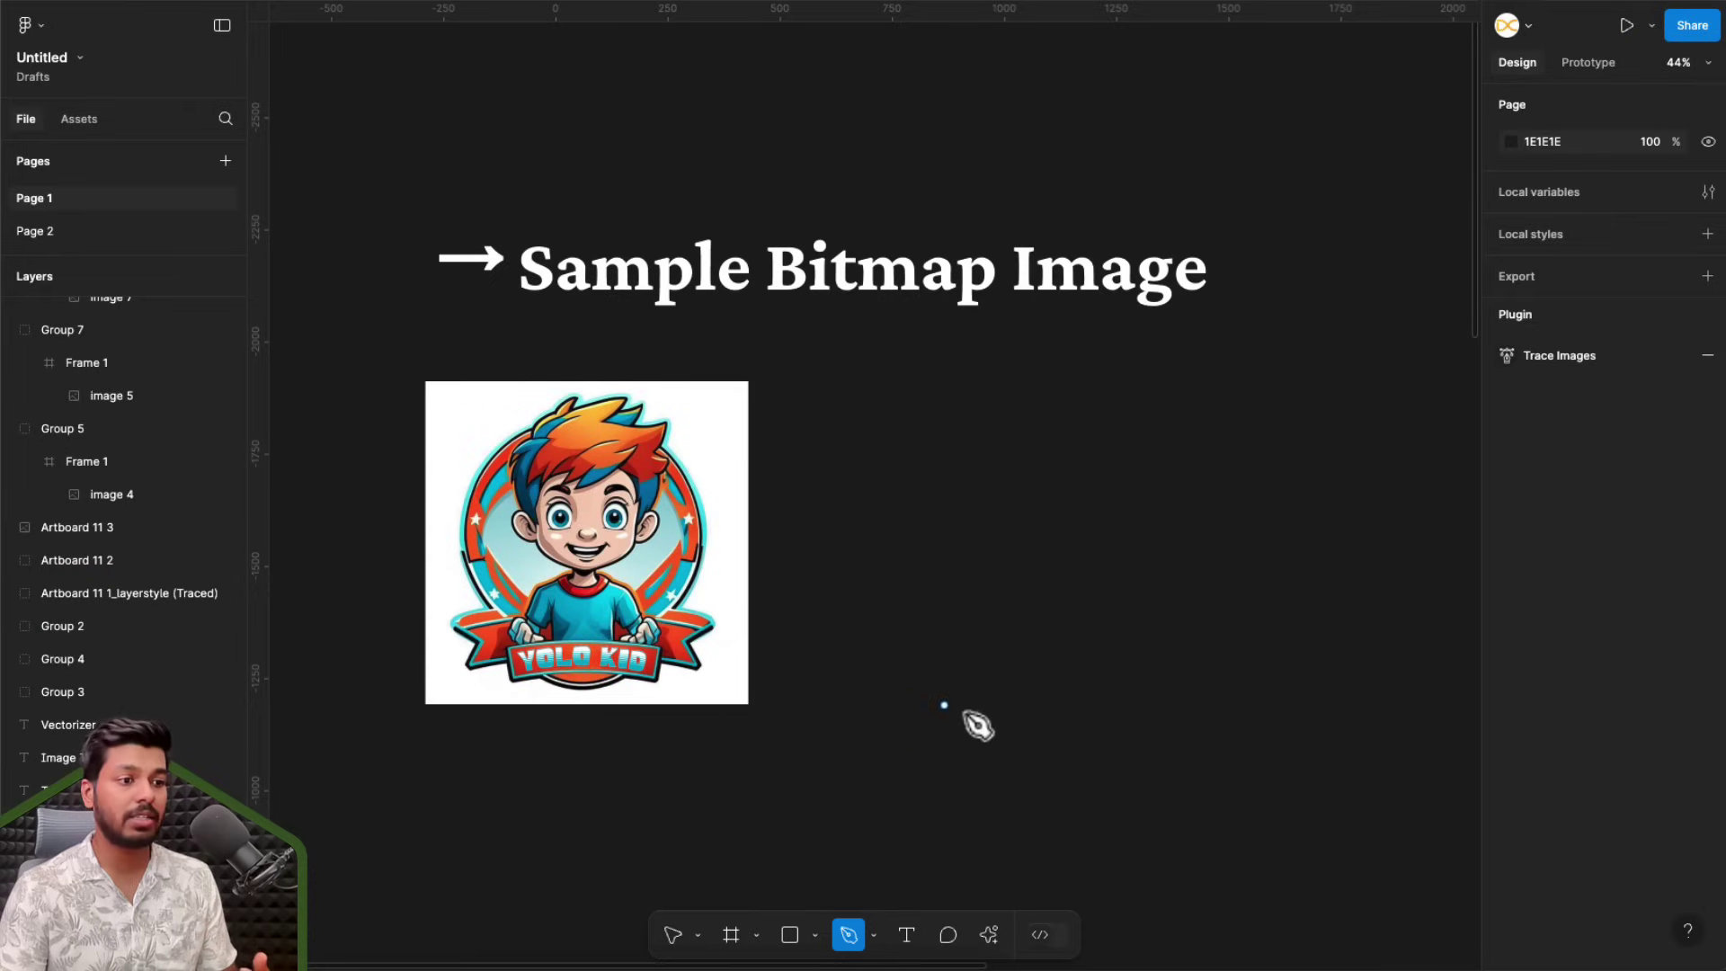
pyautogui.click(990, 935)
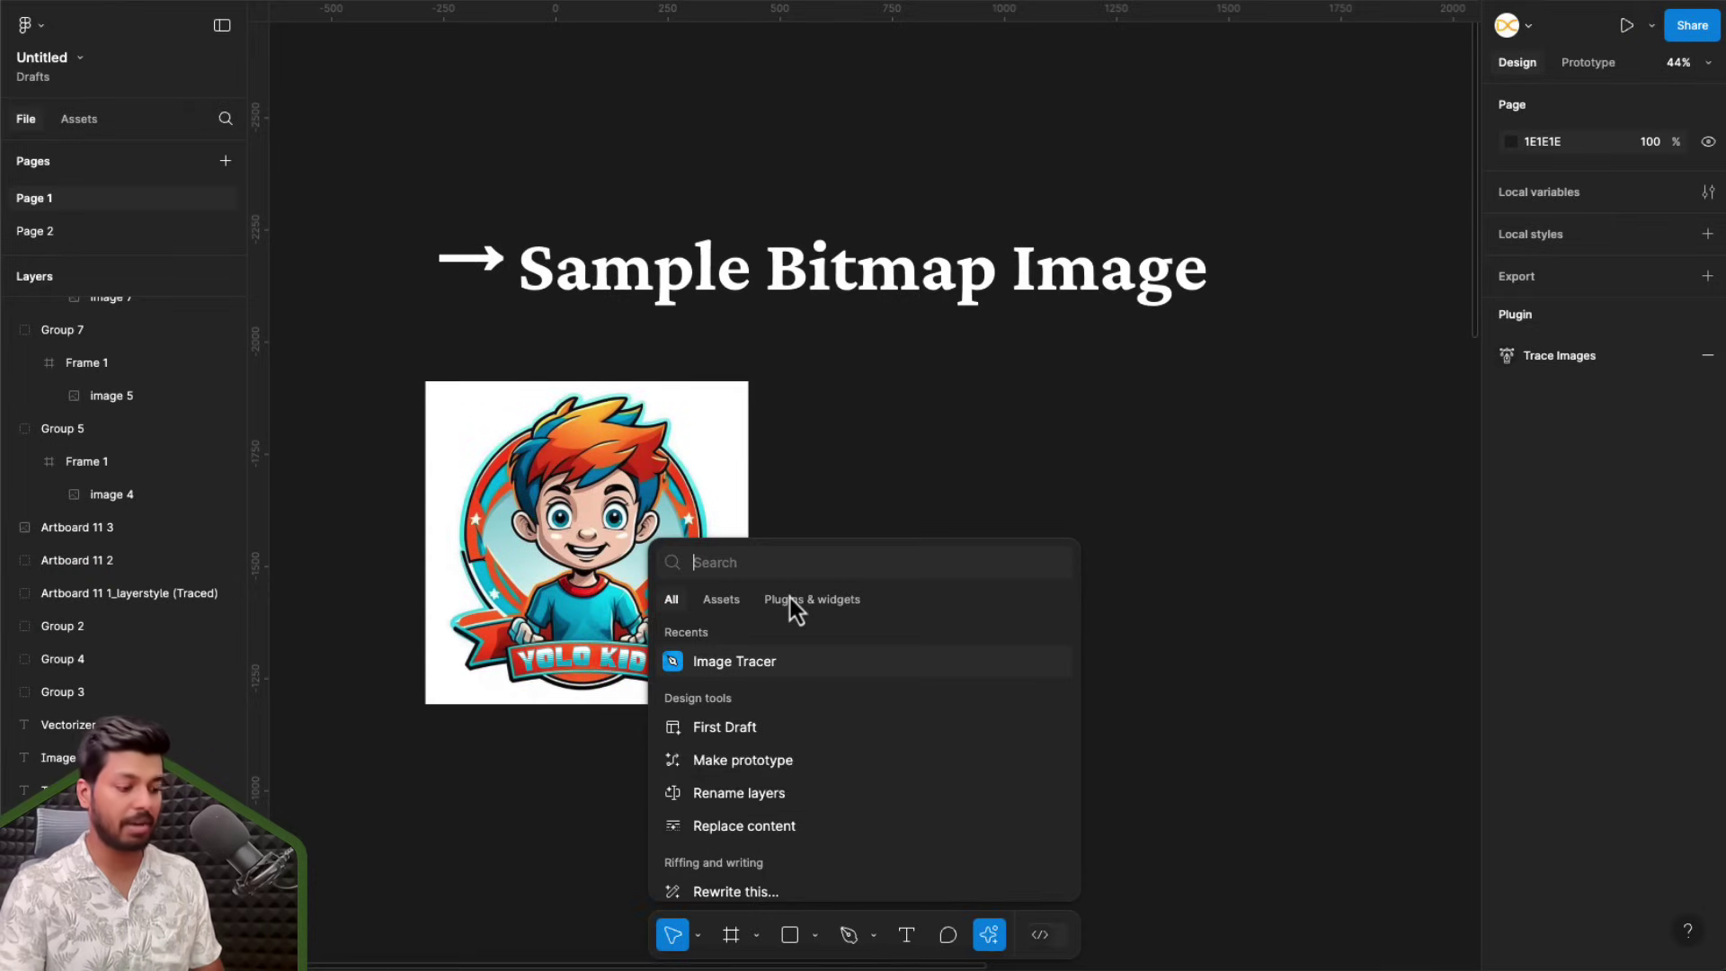
pyautogui.write('image trace')
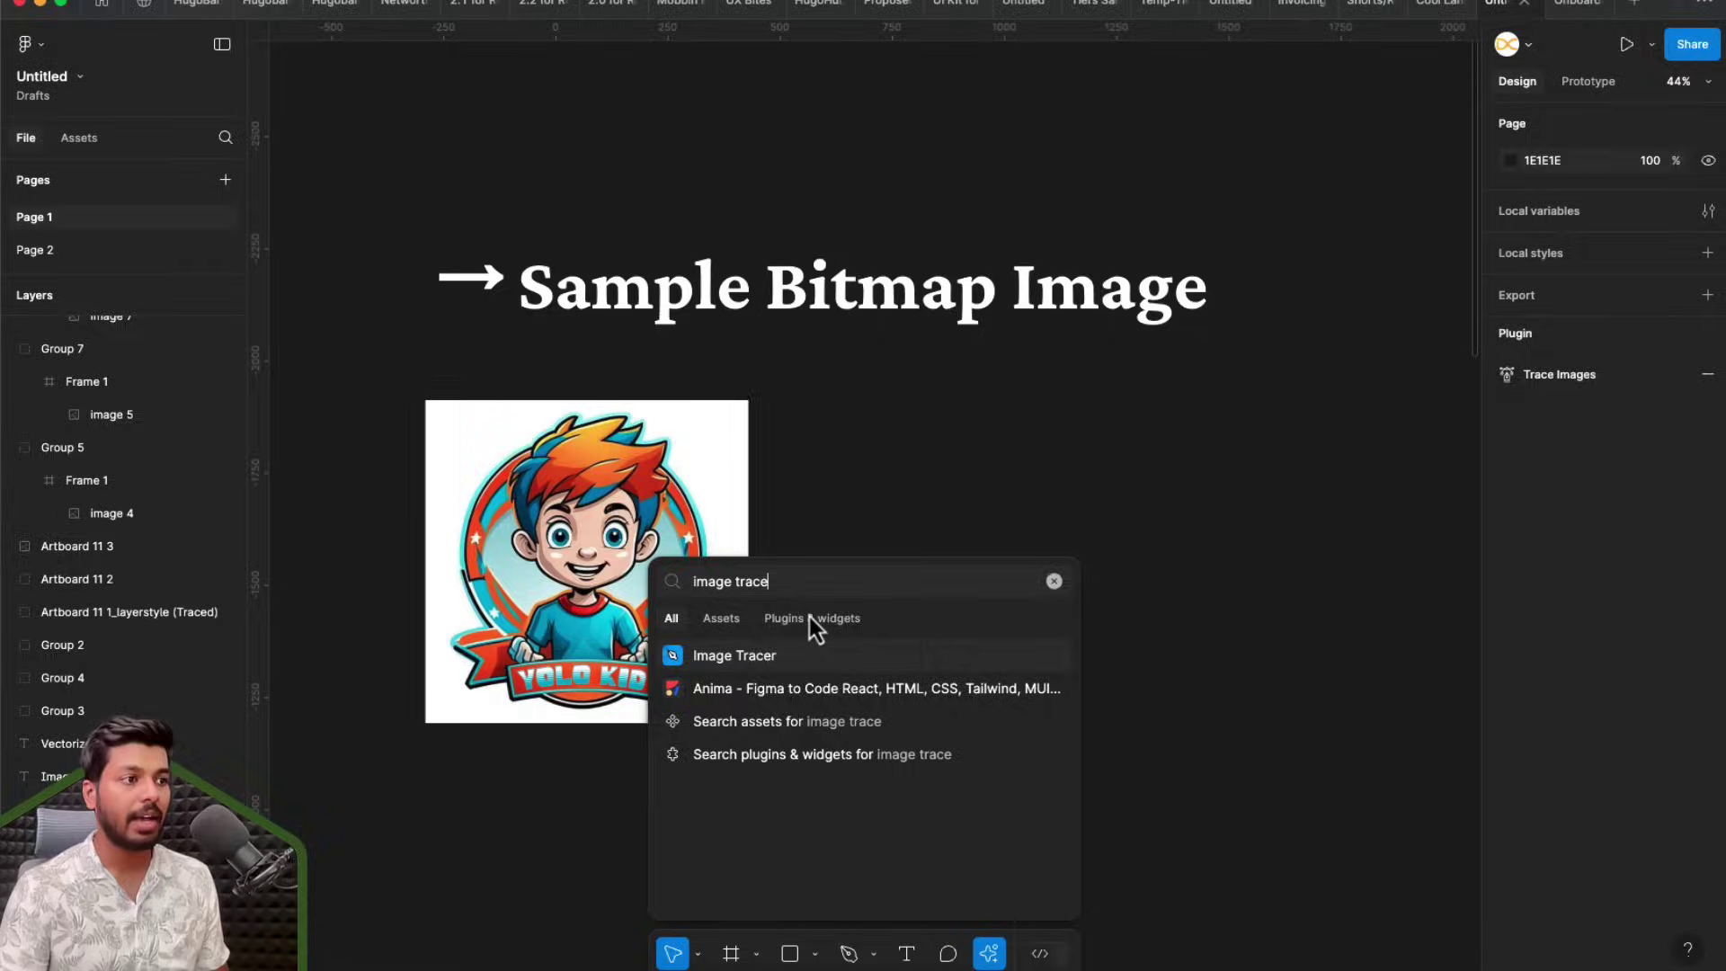
pyautogui.click(812, 617)
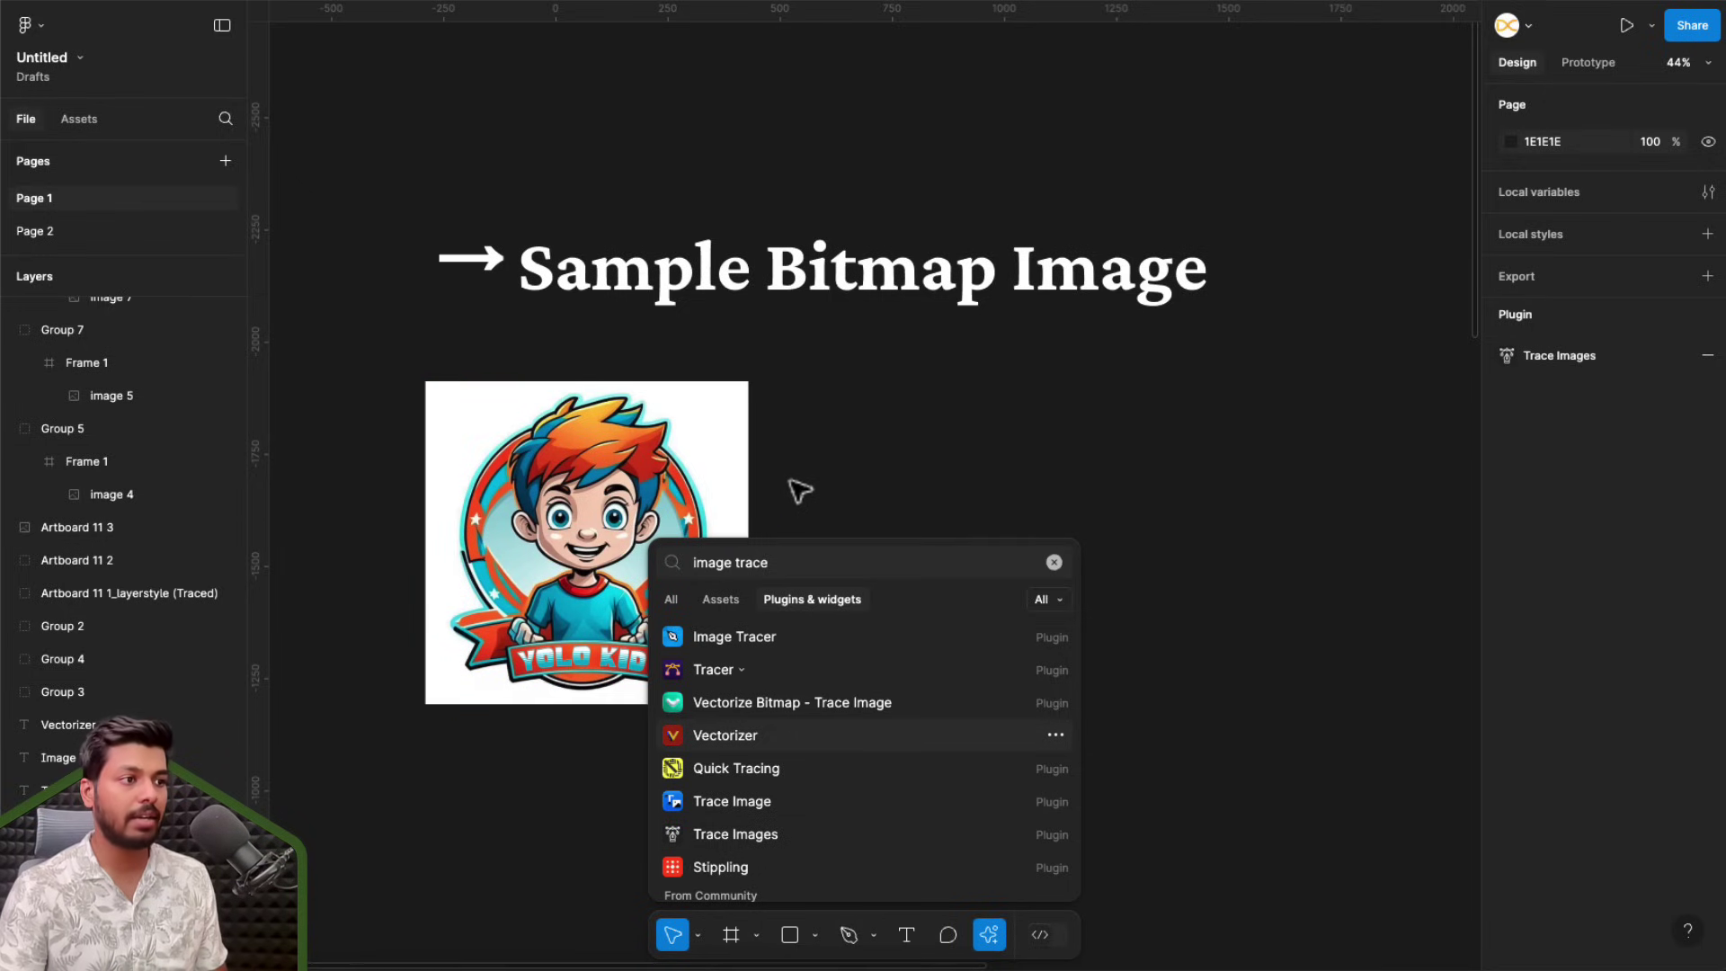
pyautogui.press('Escape')
pyautogui.scroll(-8, 826, 492)
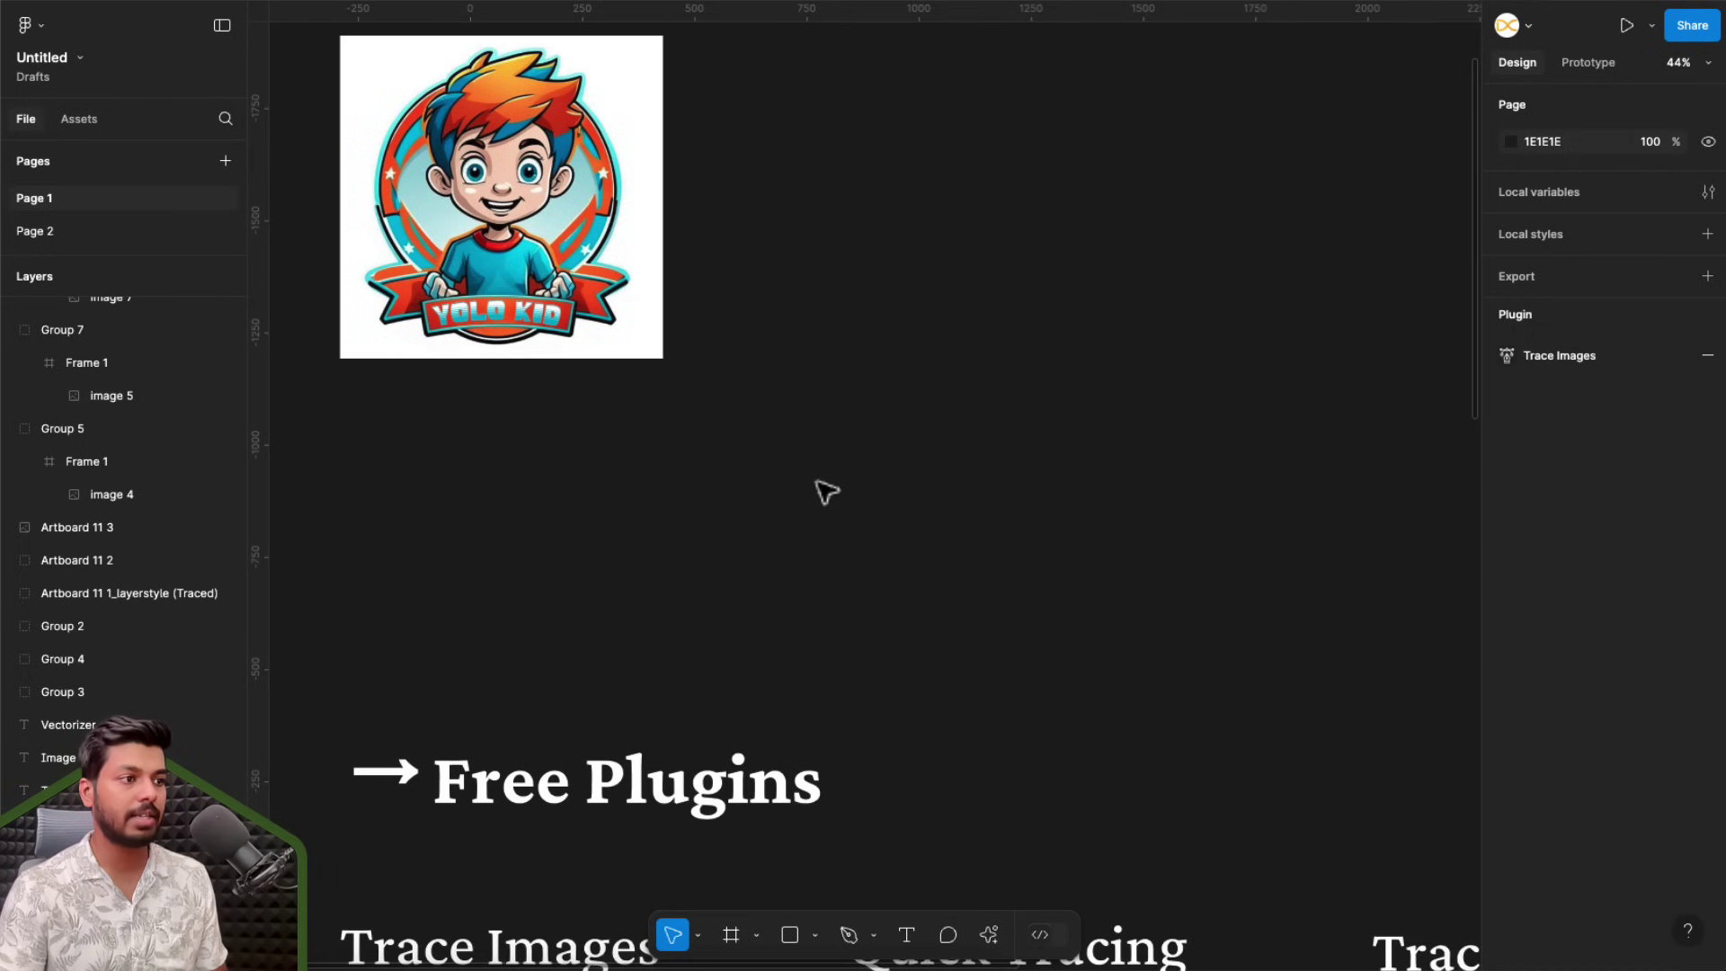
pyautogui.scroll(-4, 822, 489)
pyautogui.scroll(4, 645, 455)
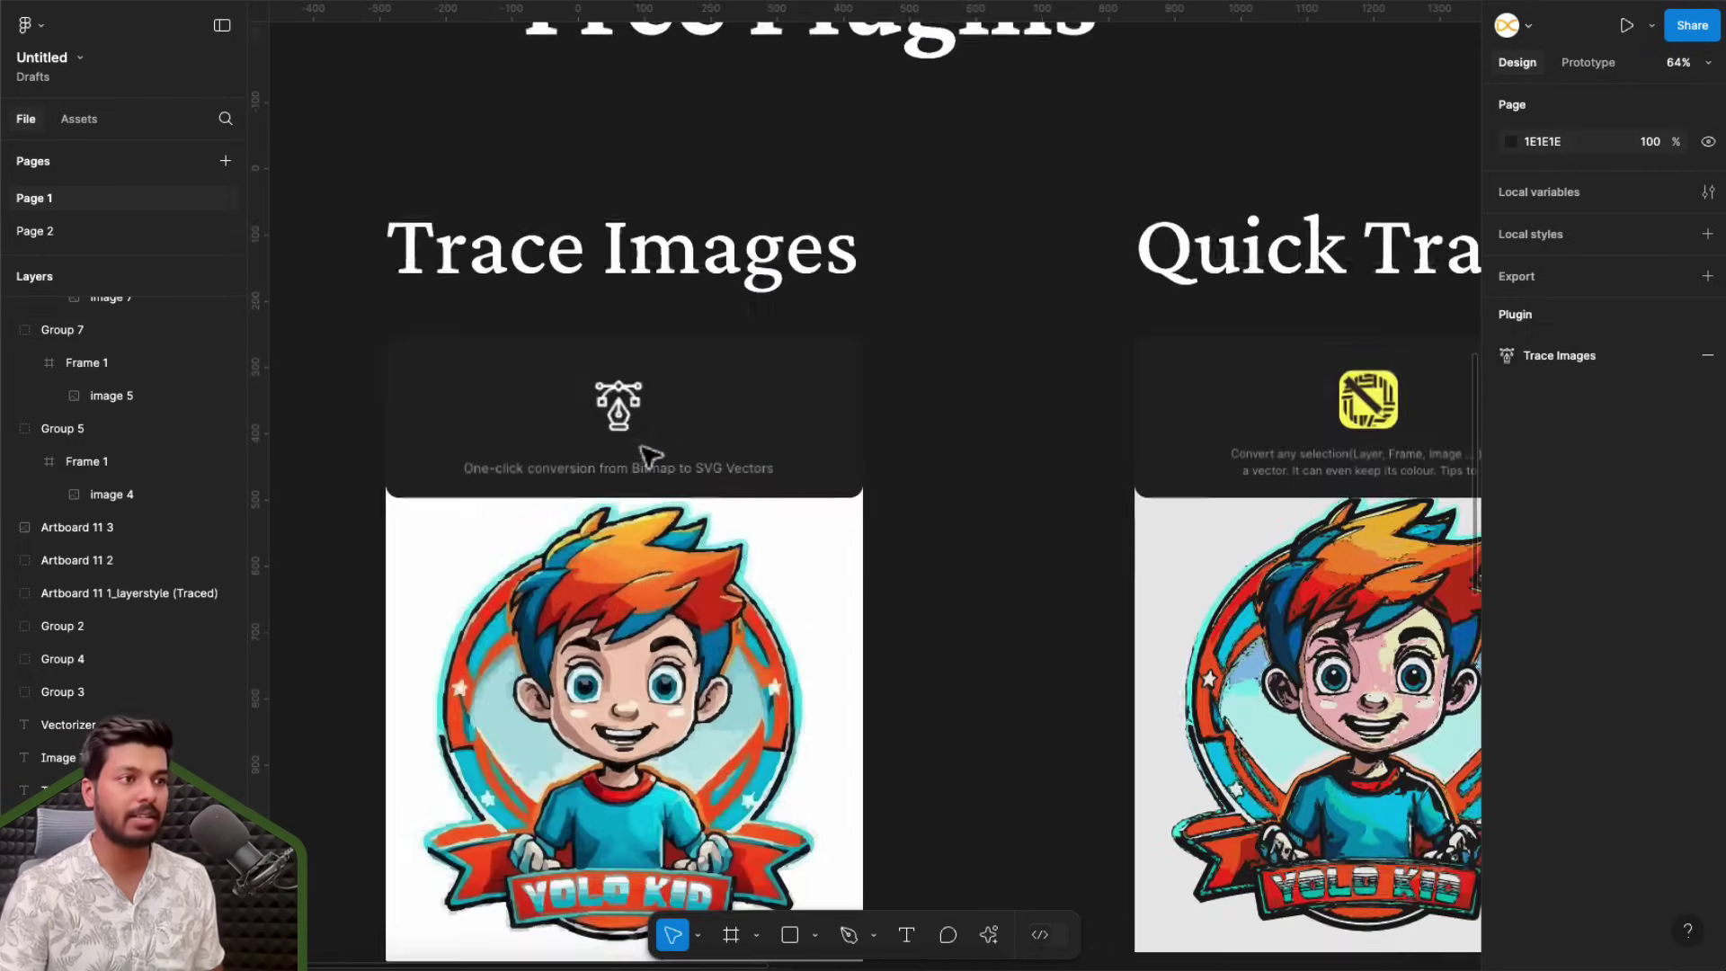
pyautogui.scroll(-5, 645, 455)
pyautogui.scroll(2, 899, 683)
pyautogui.click(766, 449)
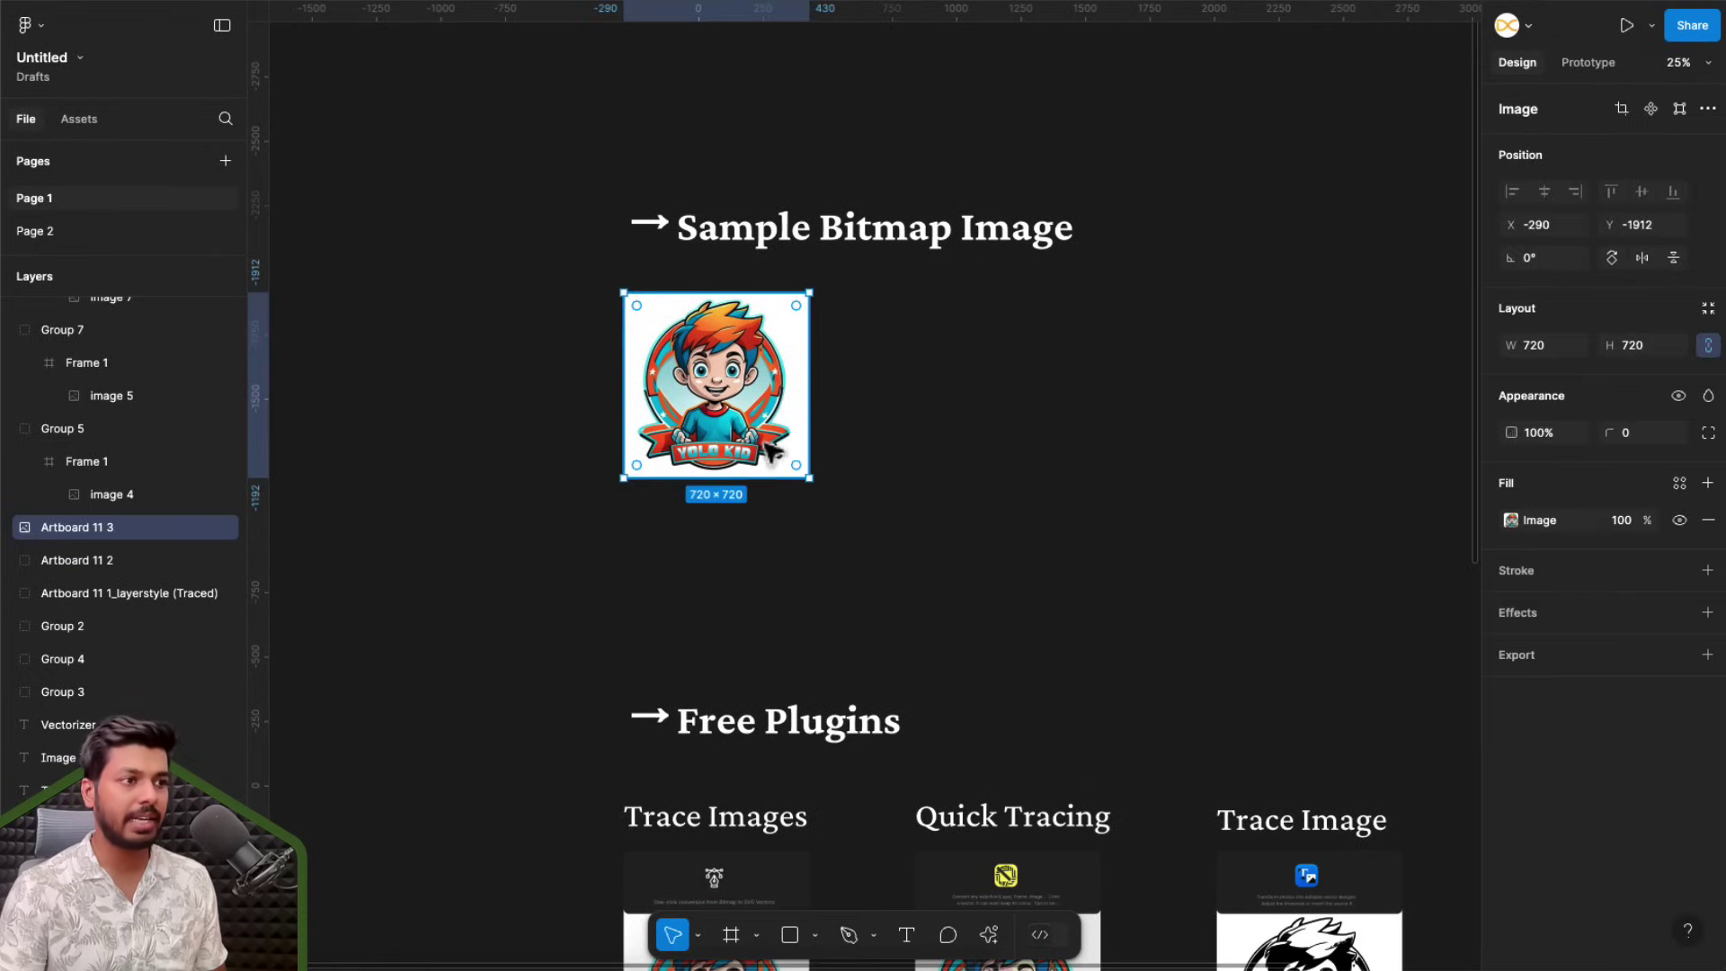
pyautogui.click(989, 935)
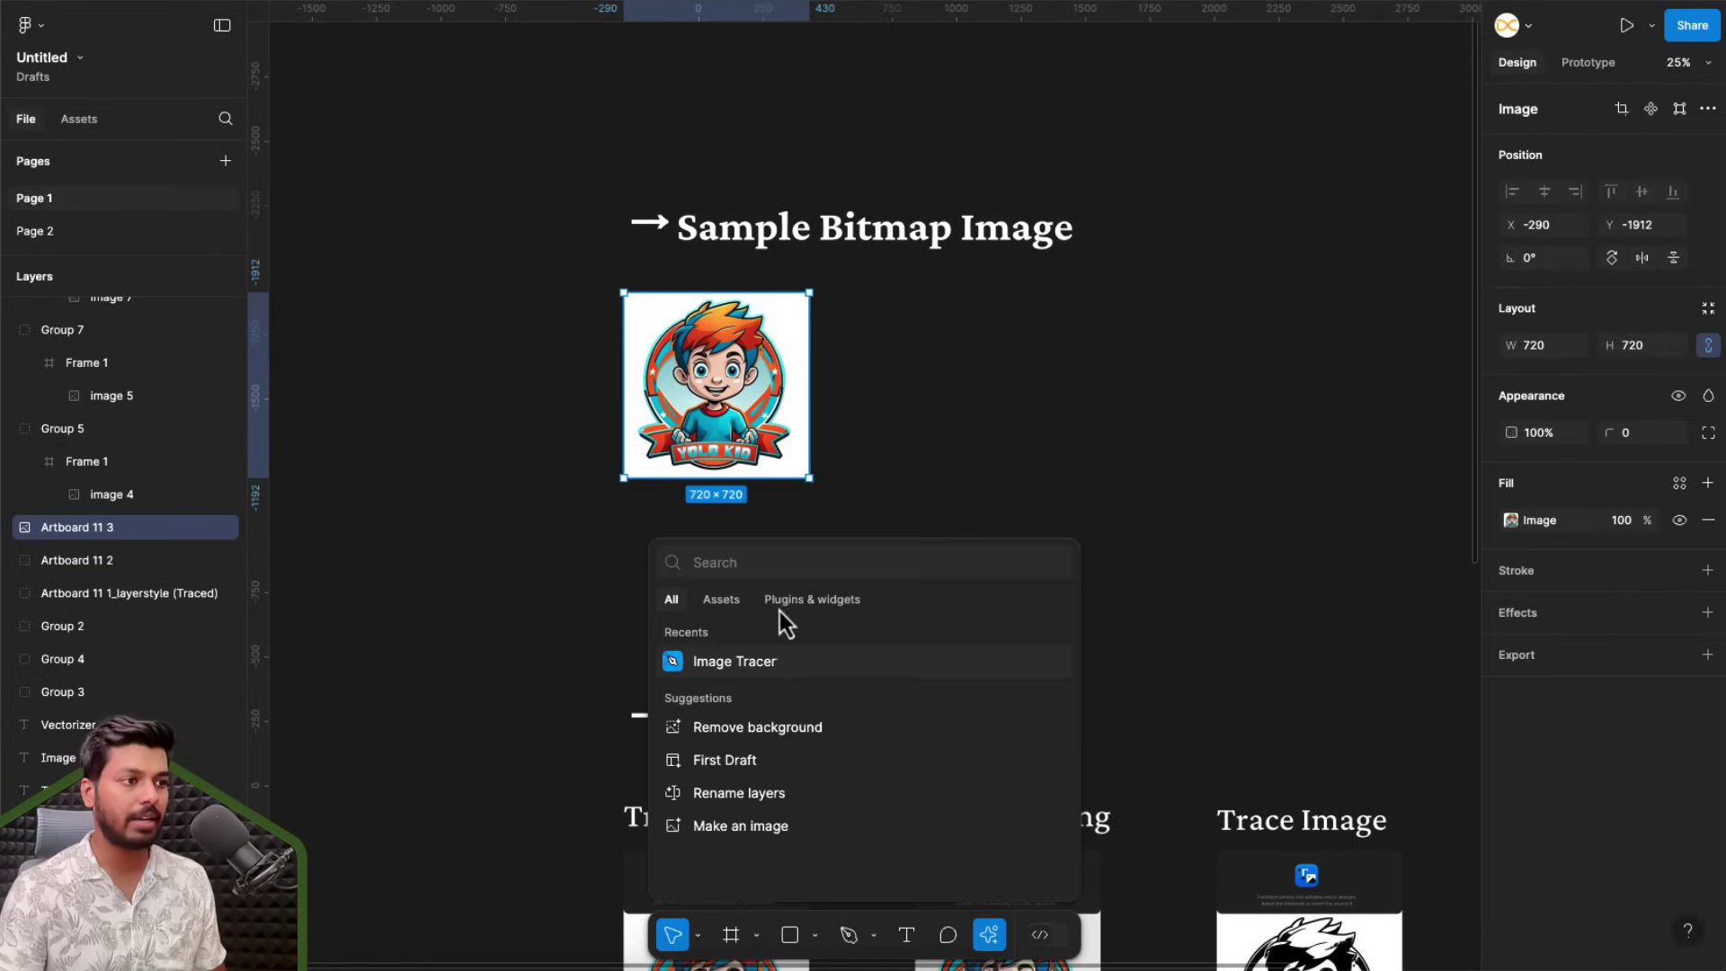
pyautogui.click(717, 671)
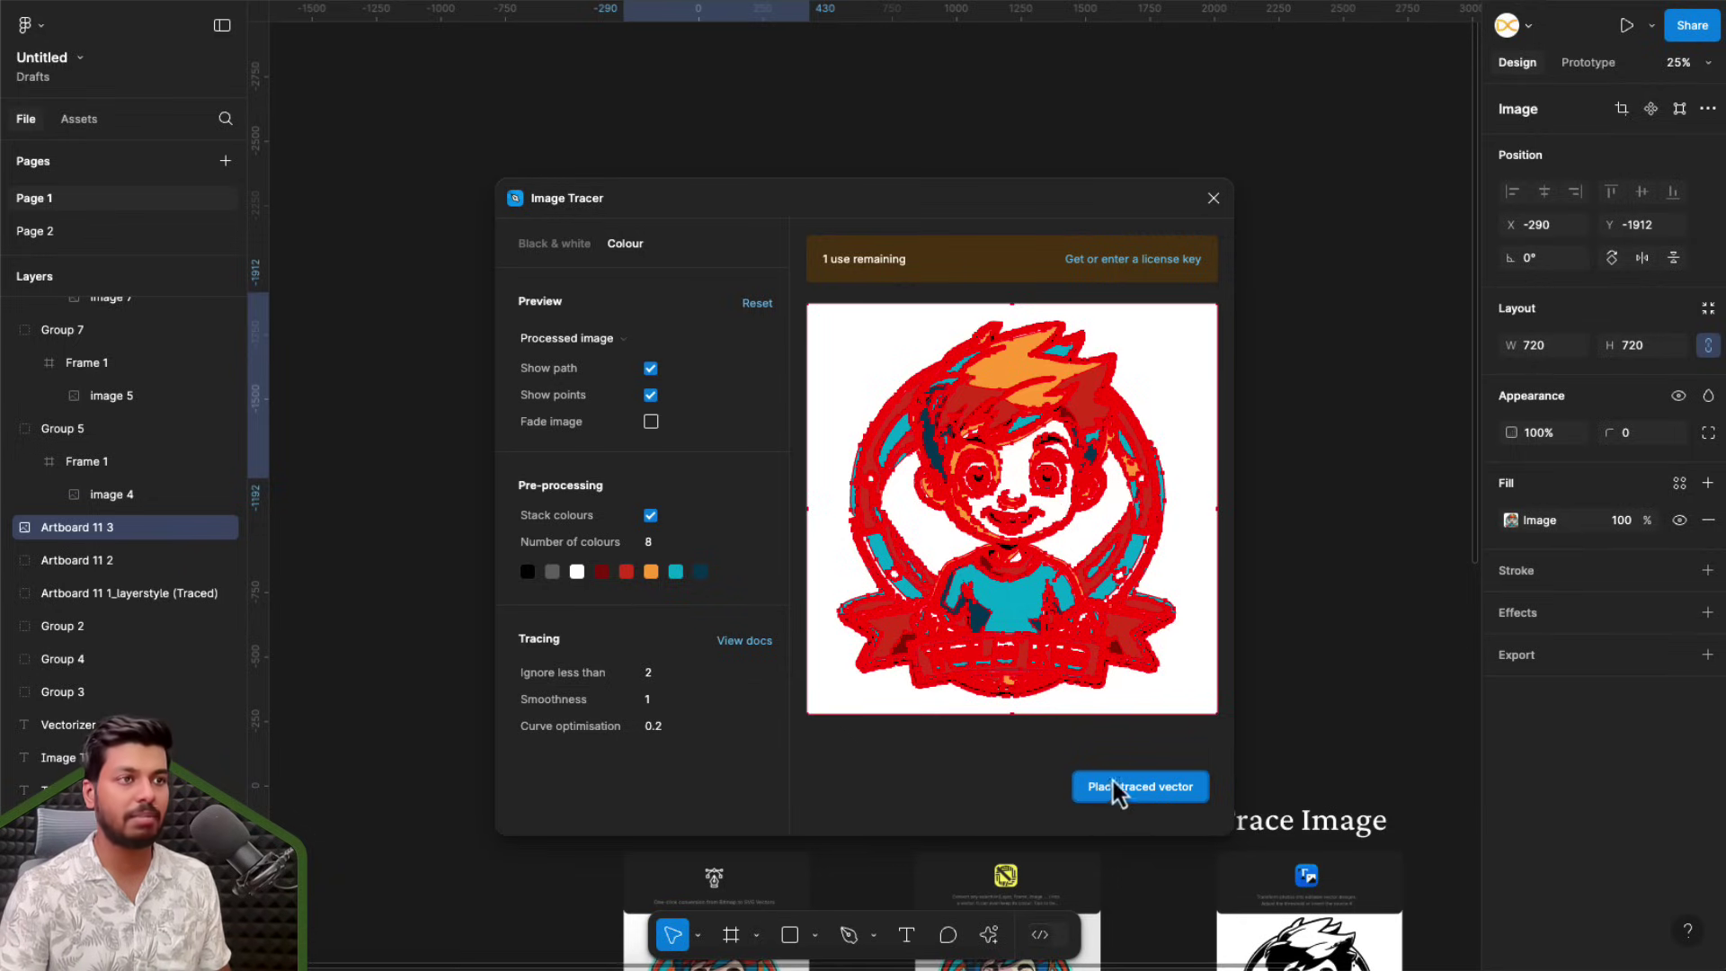
pyautogui.click(1214, 199)
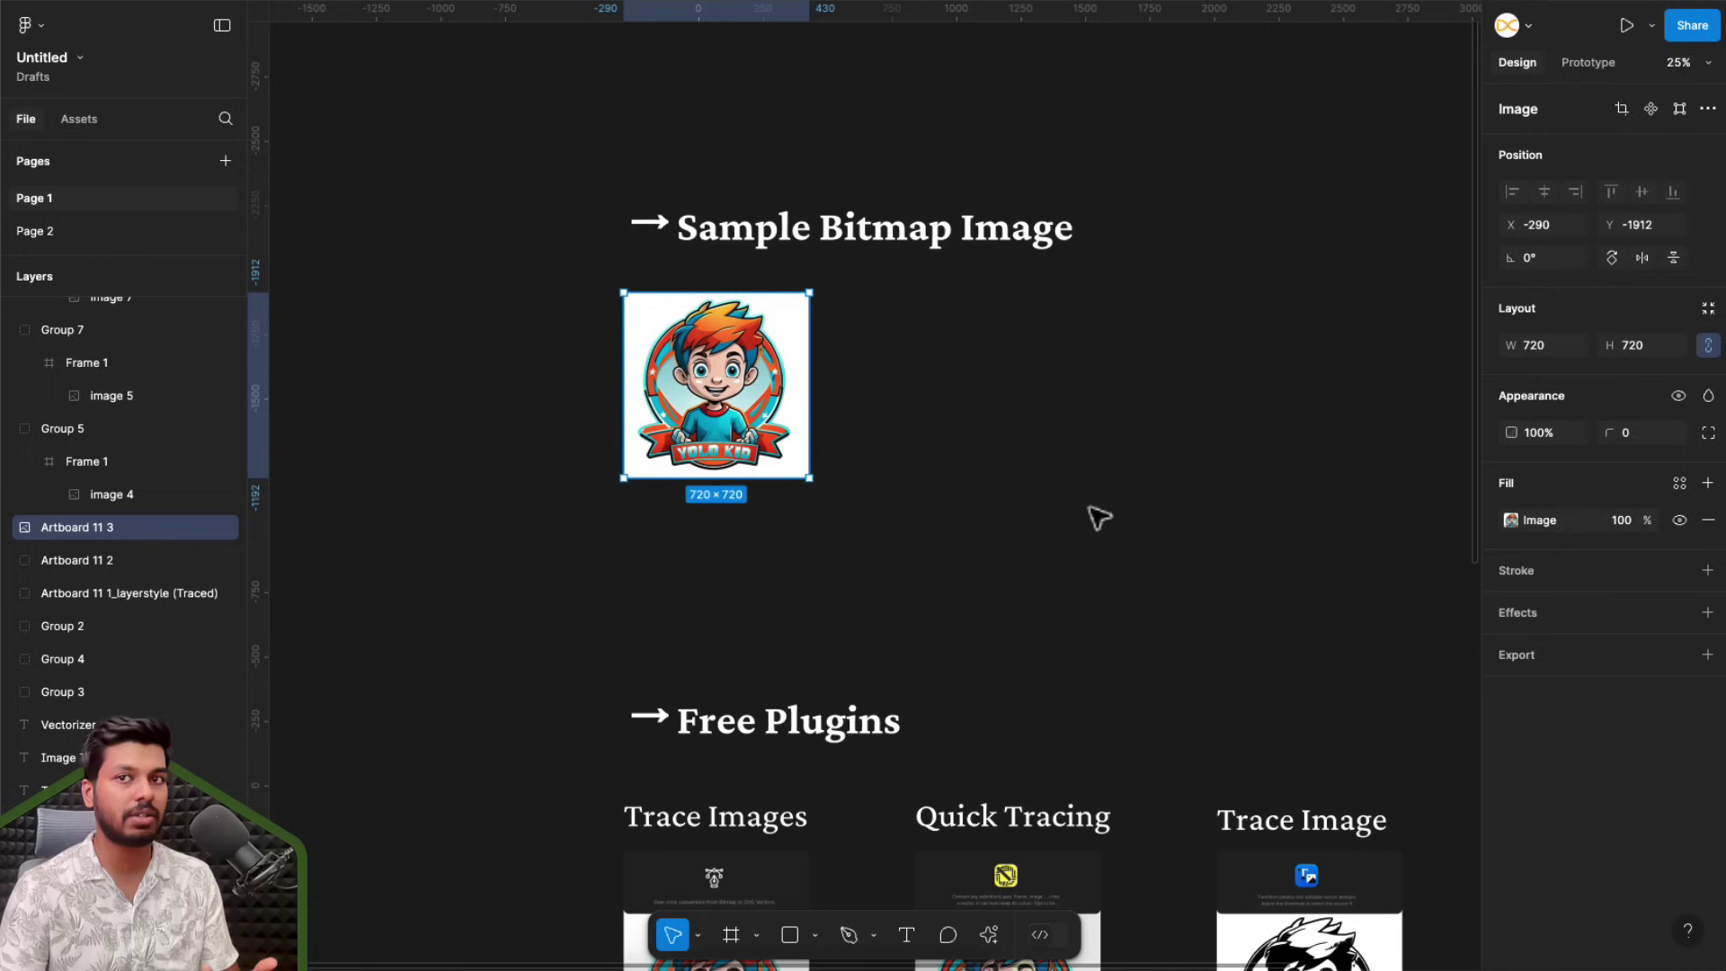
pyautogui.scroll(-3, 1101, 515)
pyautogui.scroll(-8, 1099, 516)
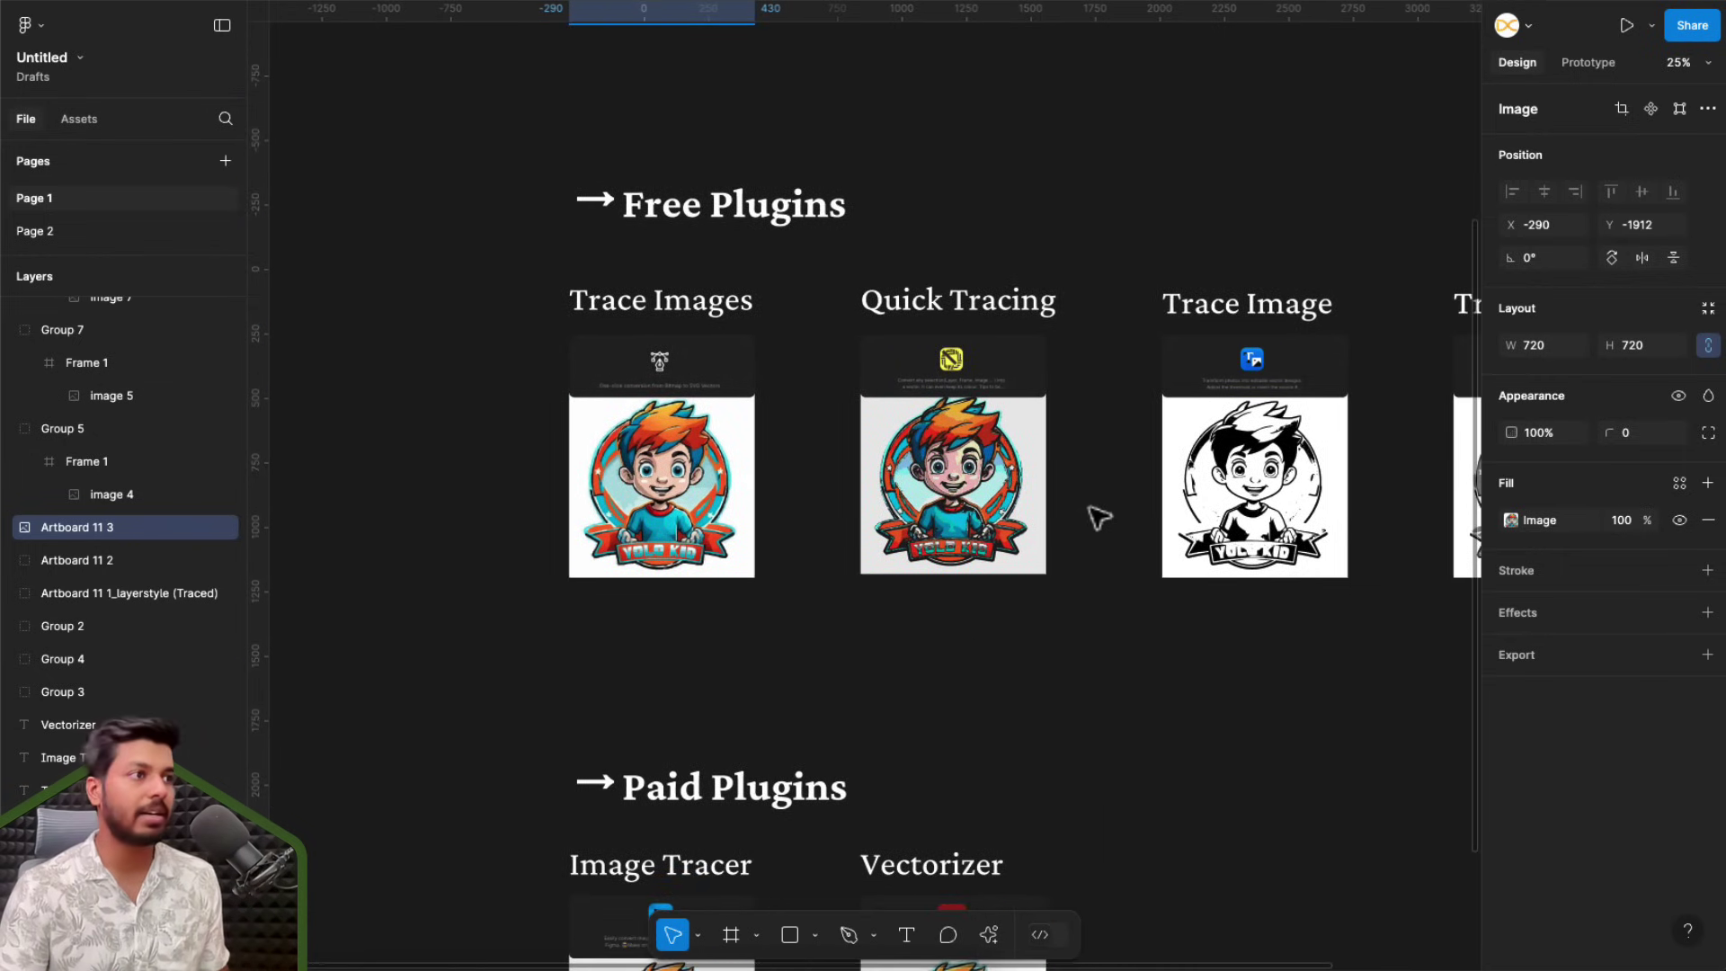
pyautogui.scroll(5, 571, 391)
pyautogui.scroll(5, 580, 396)
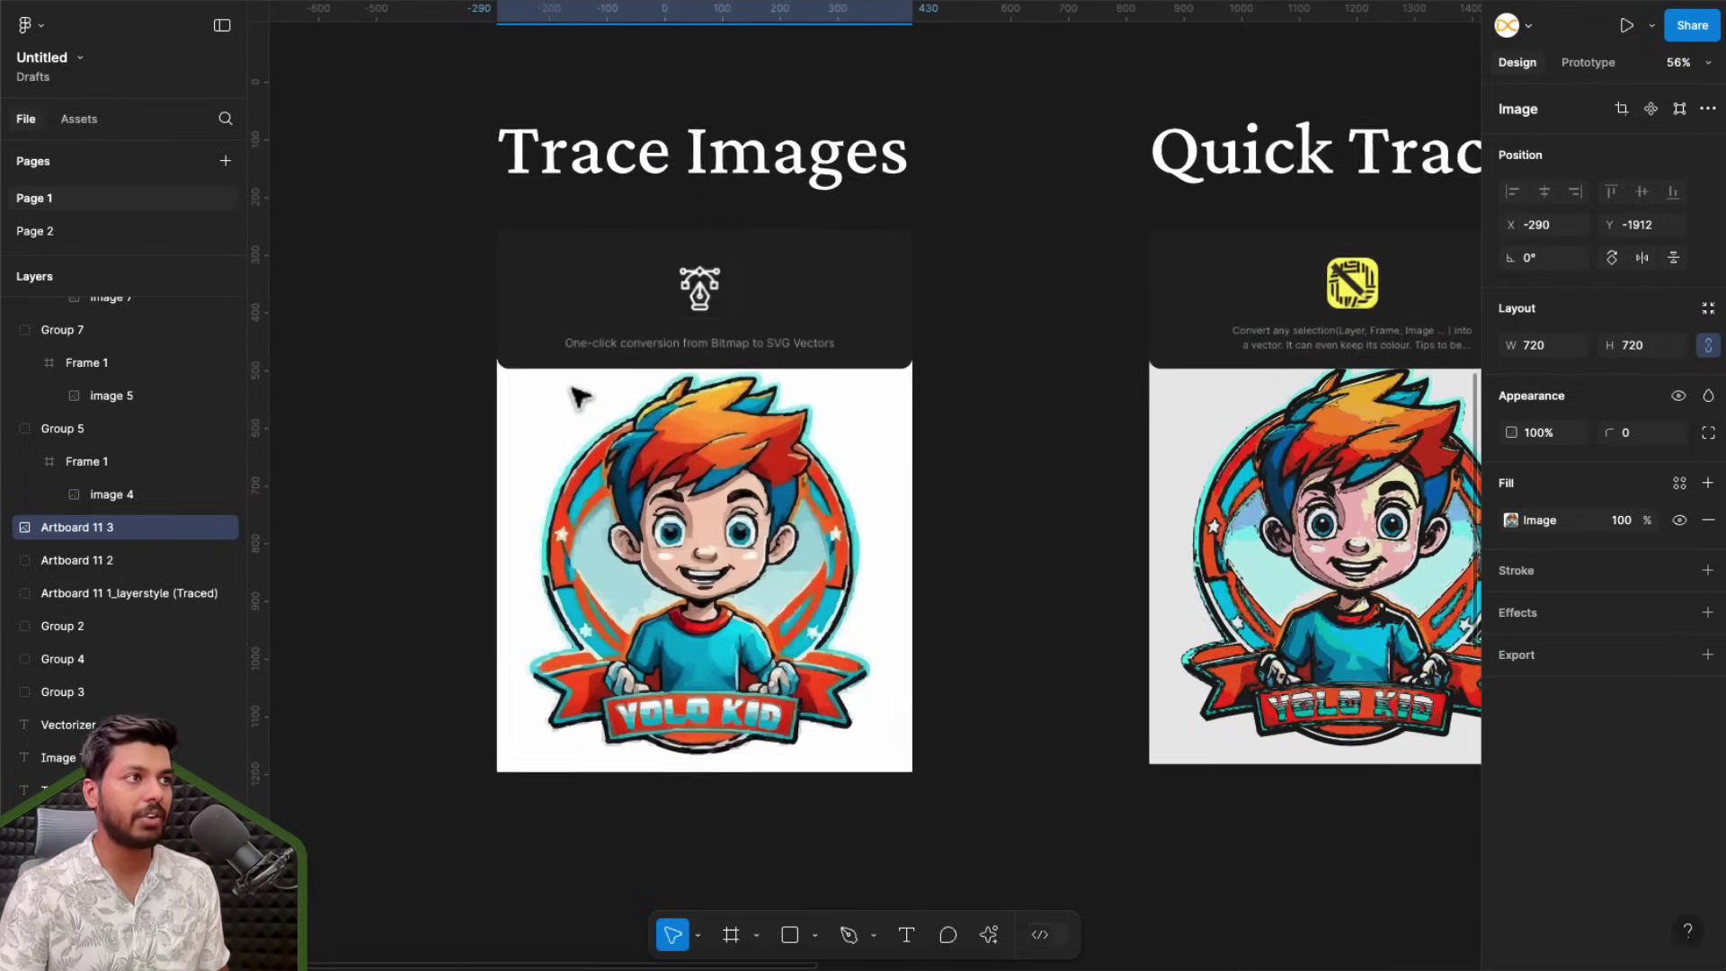
pyautogui.scroll(3, 678, 297)
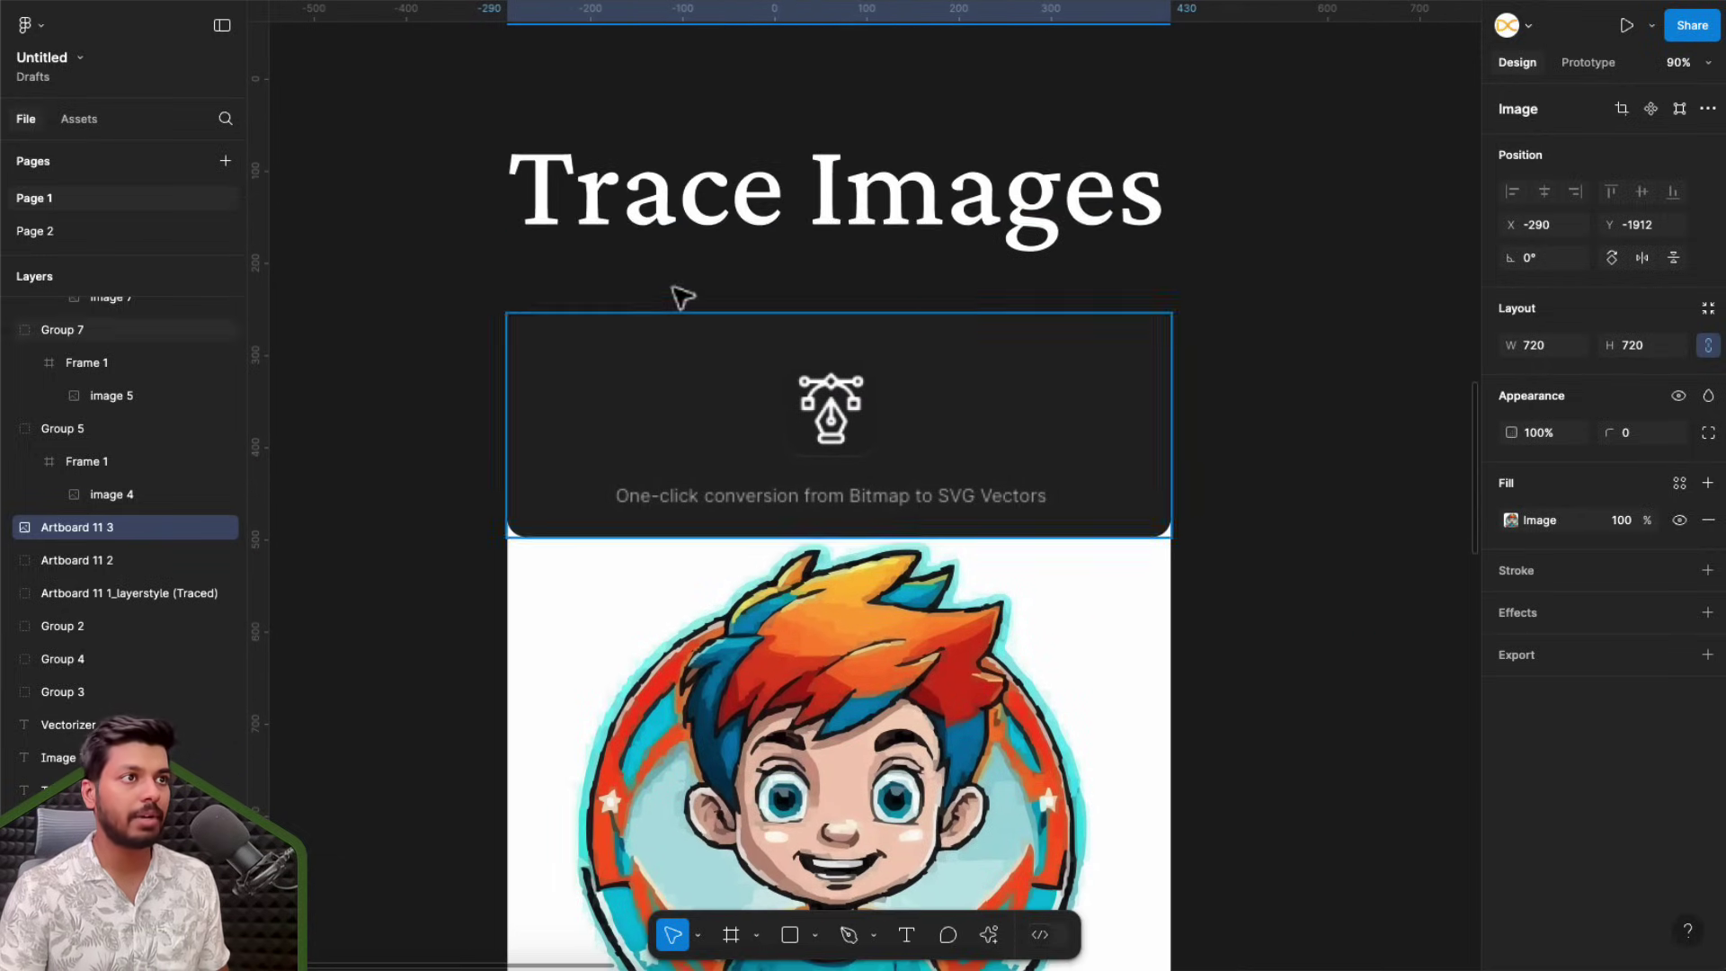
pyautogui.scroll(-7, 1006, 297)
pyautogui.scroll(5, 720, 528)
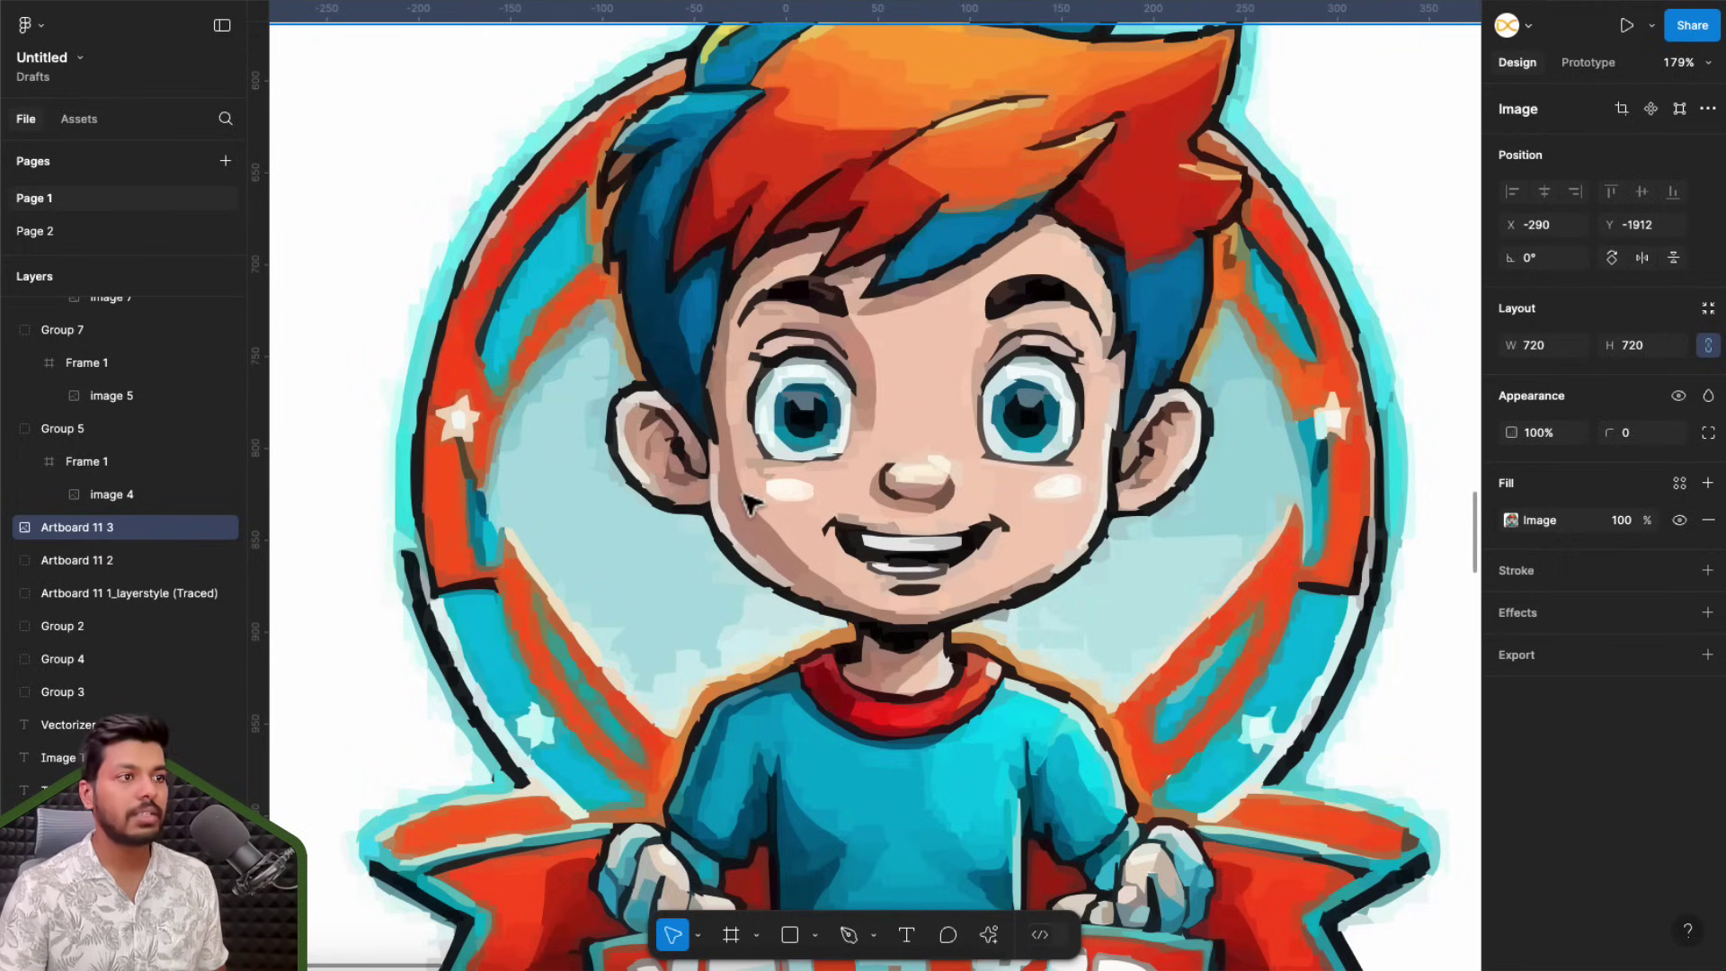
pyautogui.scroll(-5, 640, 486)
pyautogui.hscroll(7, 640, 485)
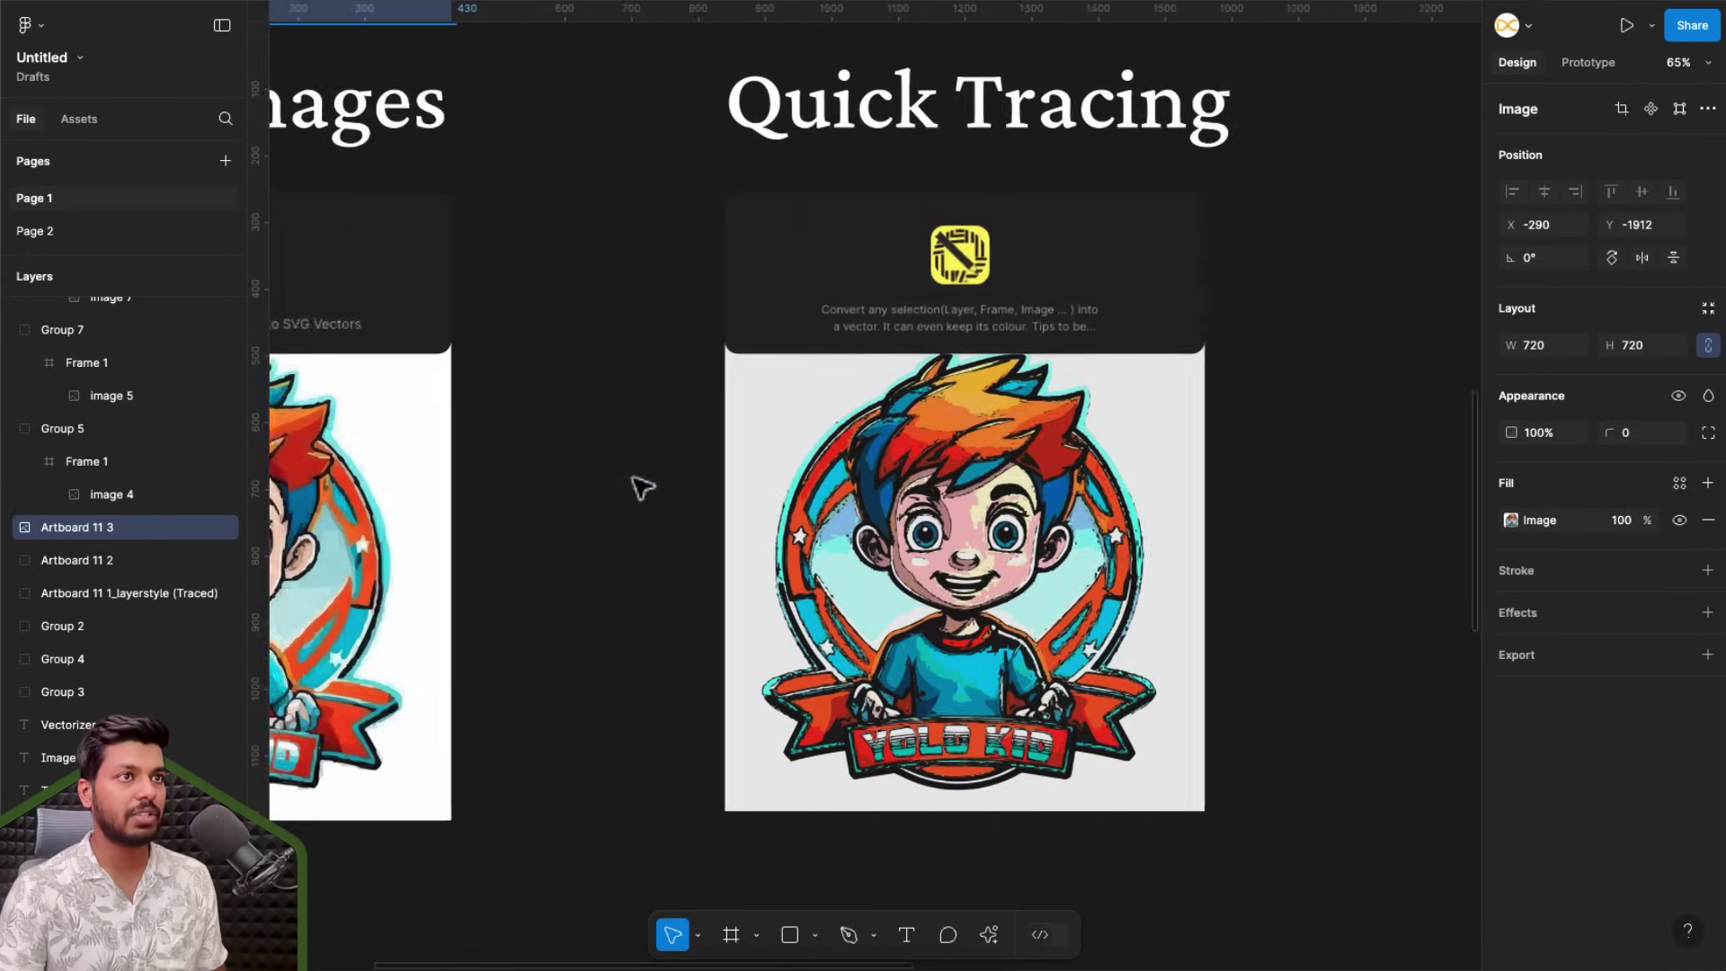
pyautogui.scroll(5, 640, 485)
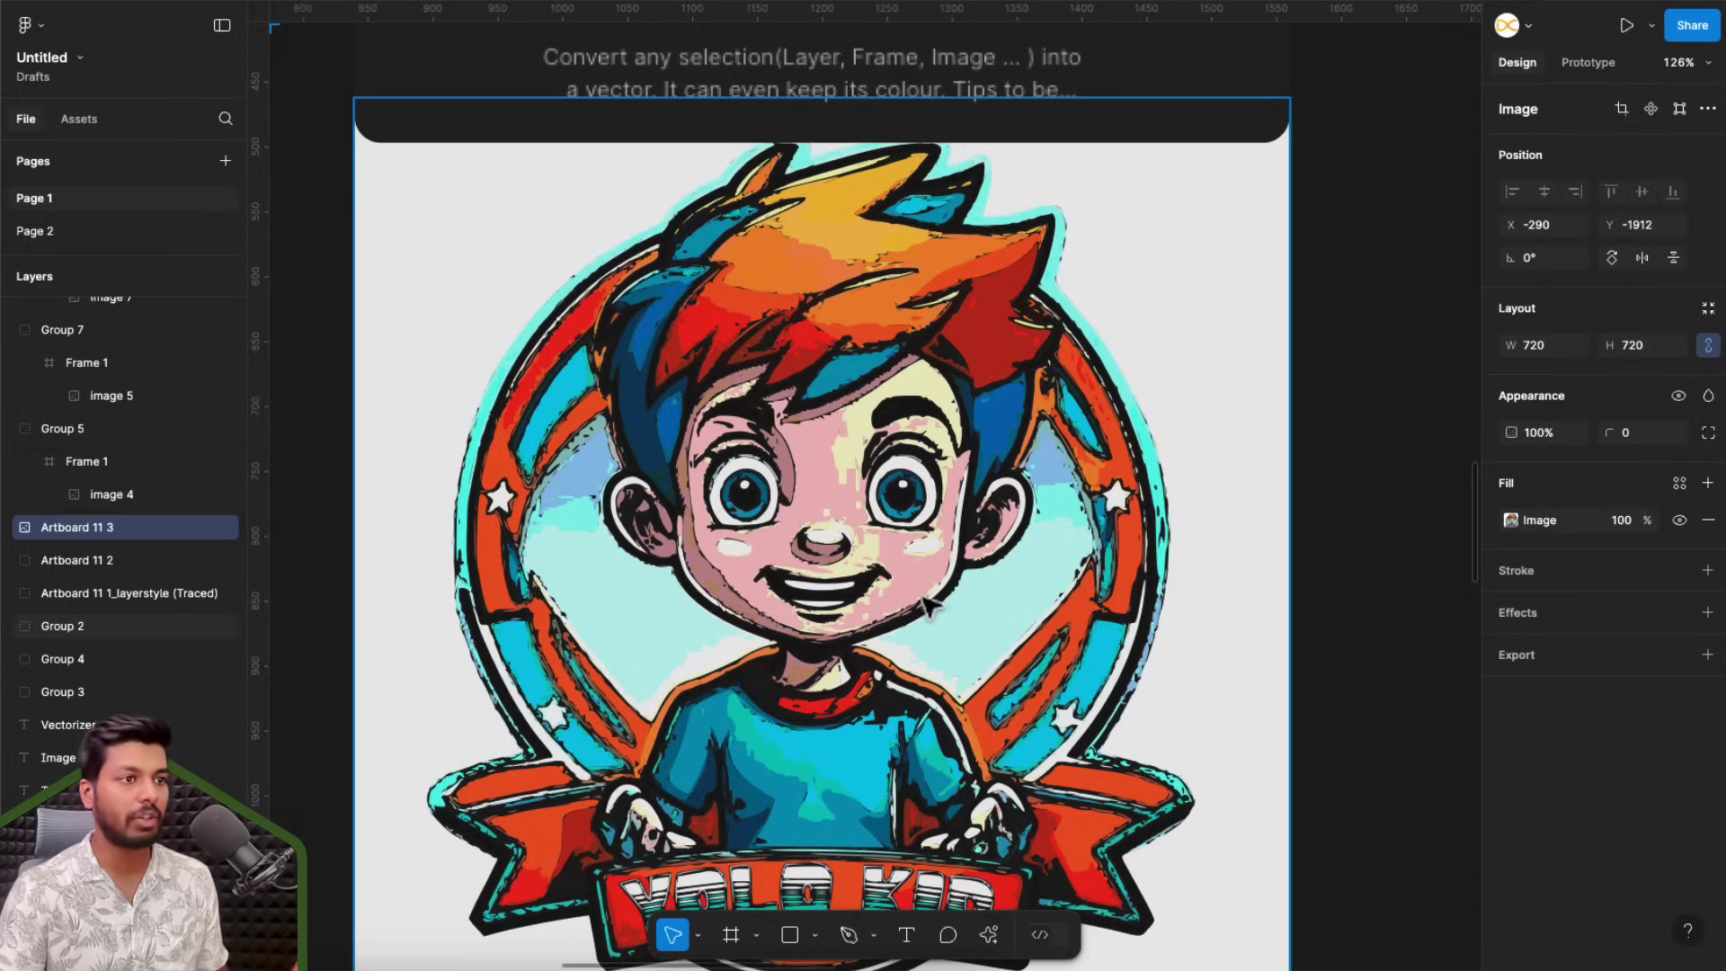
pyautogui.scroll(-4, 926, 607)
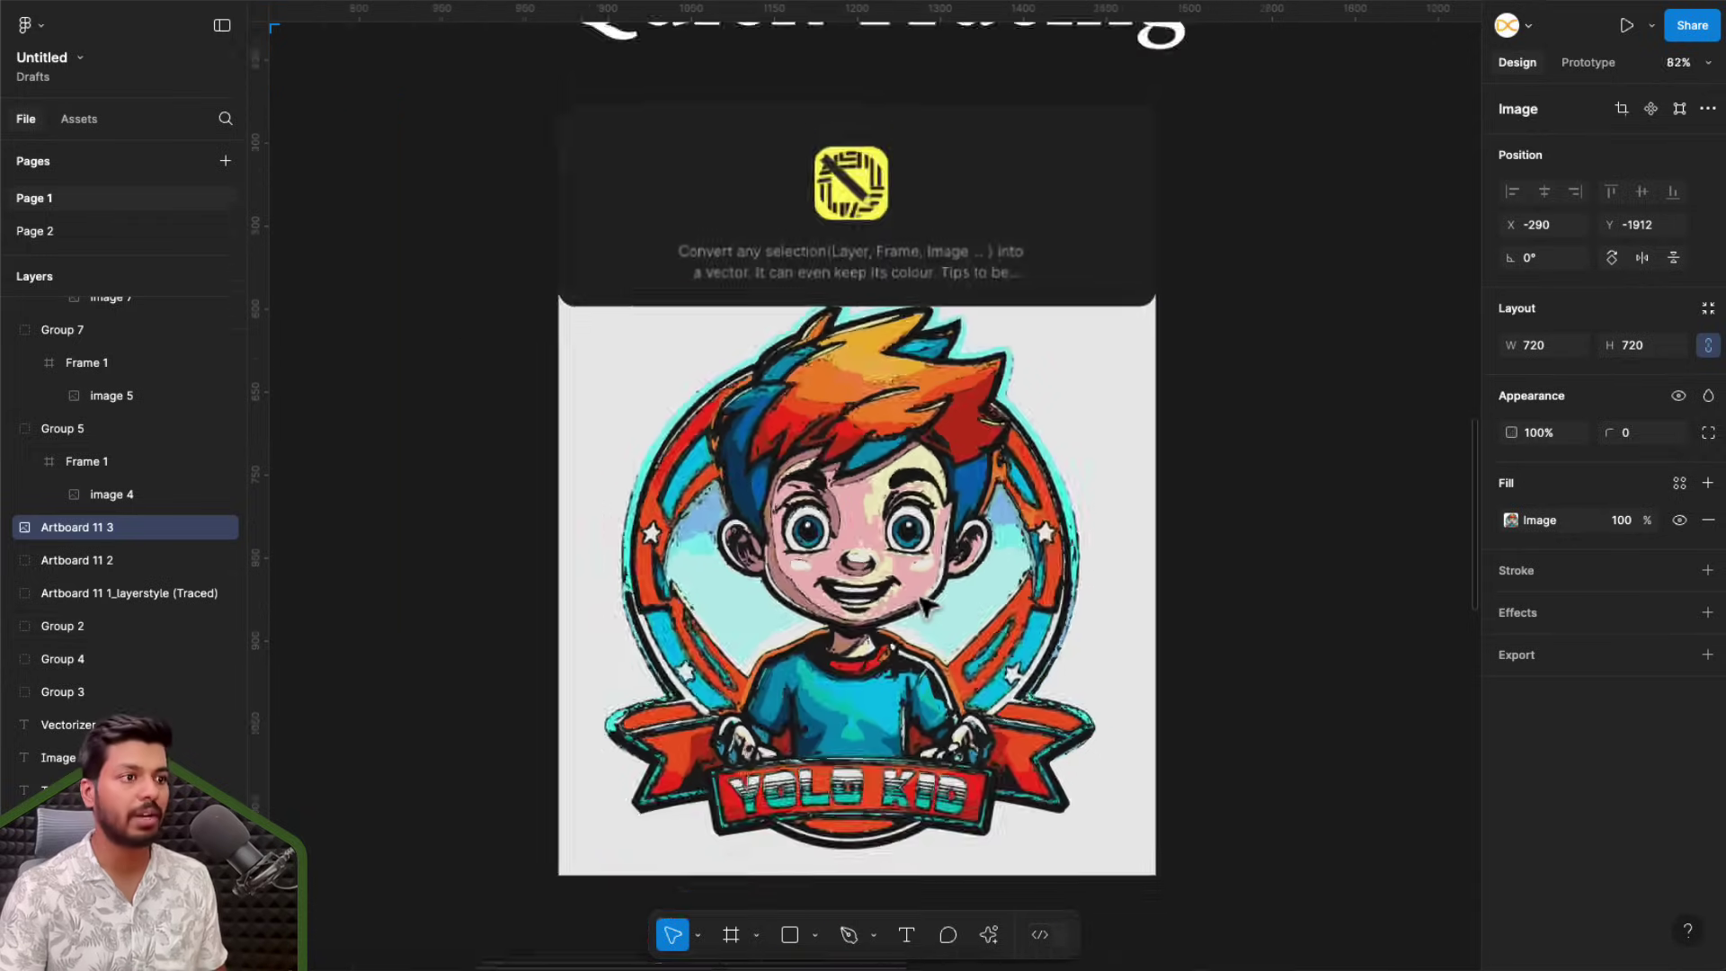
pyautogui.hscroll(6, 1079, 647)
pyautogui.scroll(3, 1153, 676)
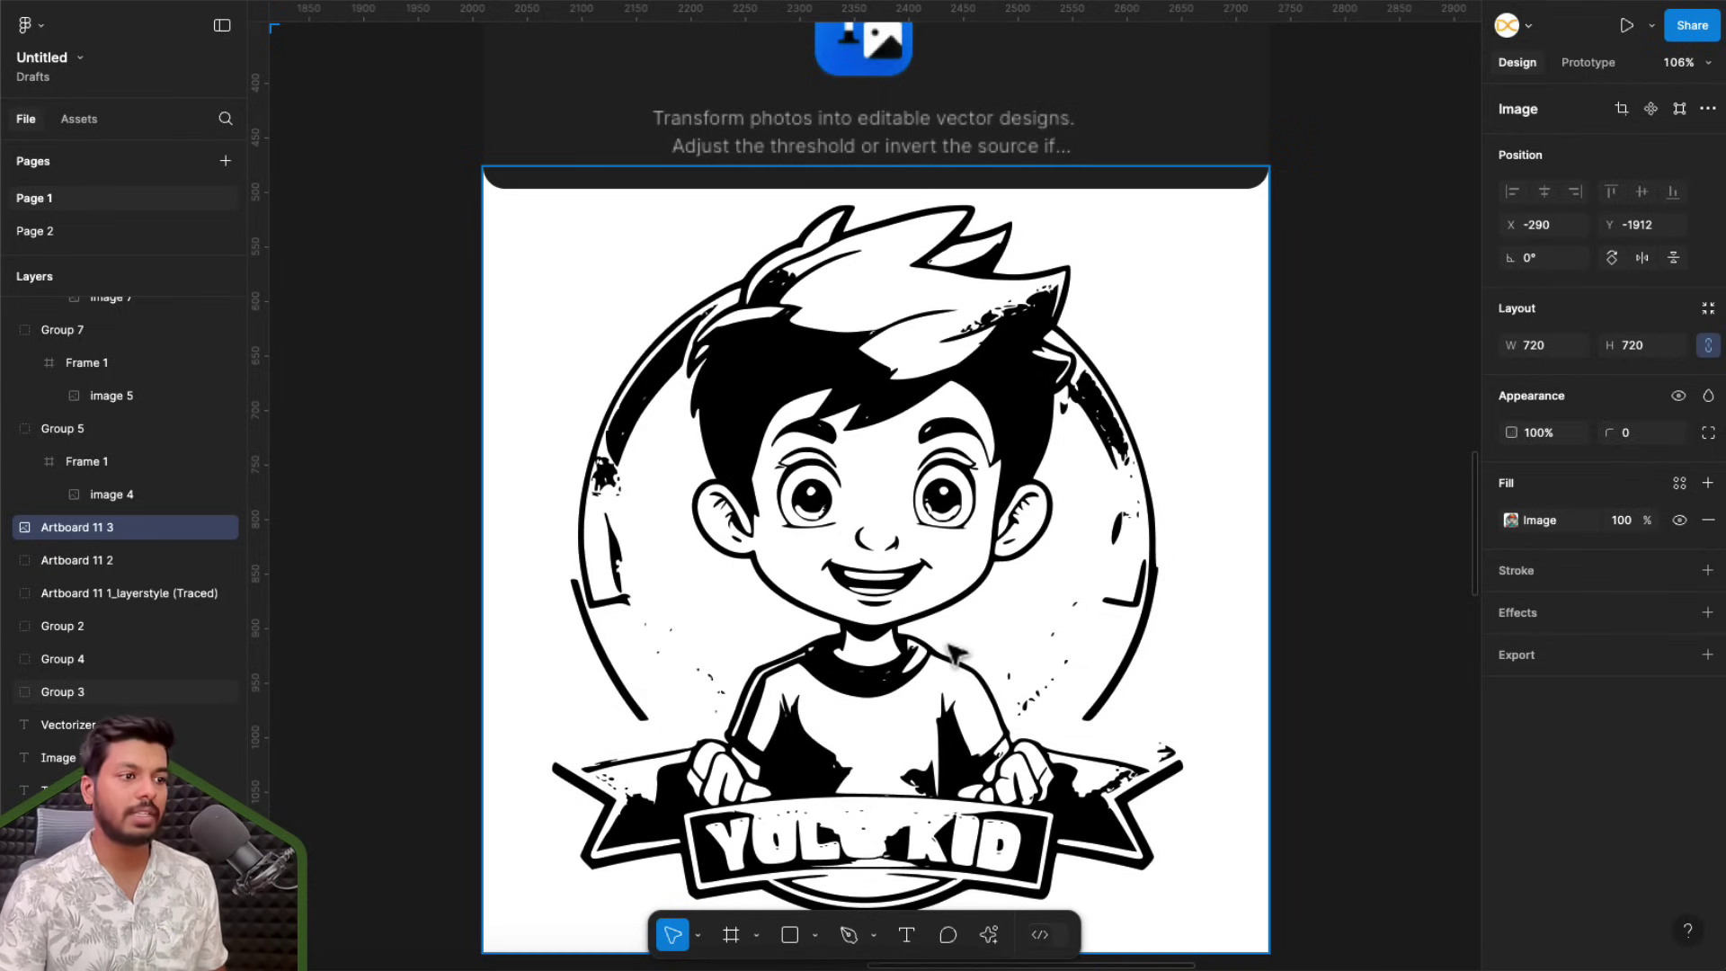
pyautogui.scroll(-3, 953, 653)
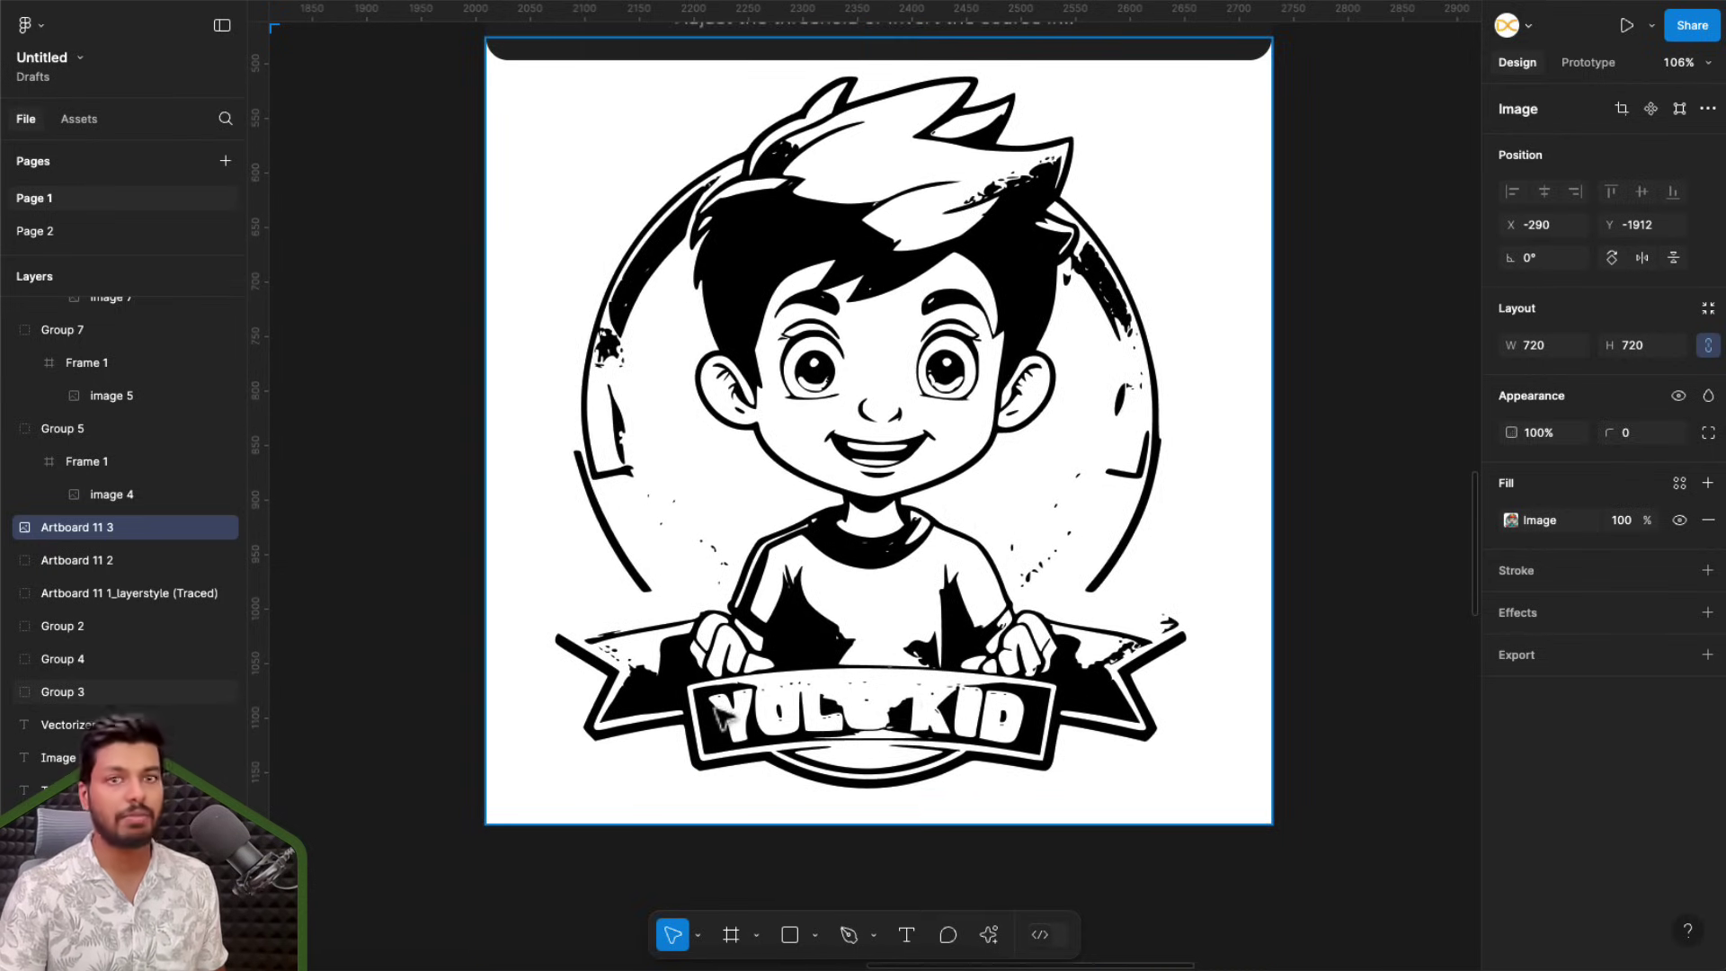
pyautogui.hscroll(10, 719, 714)
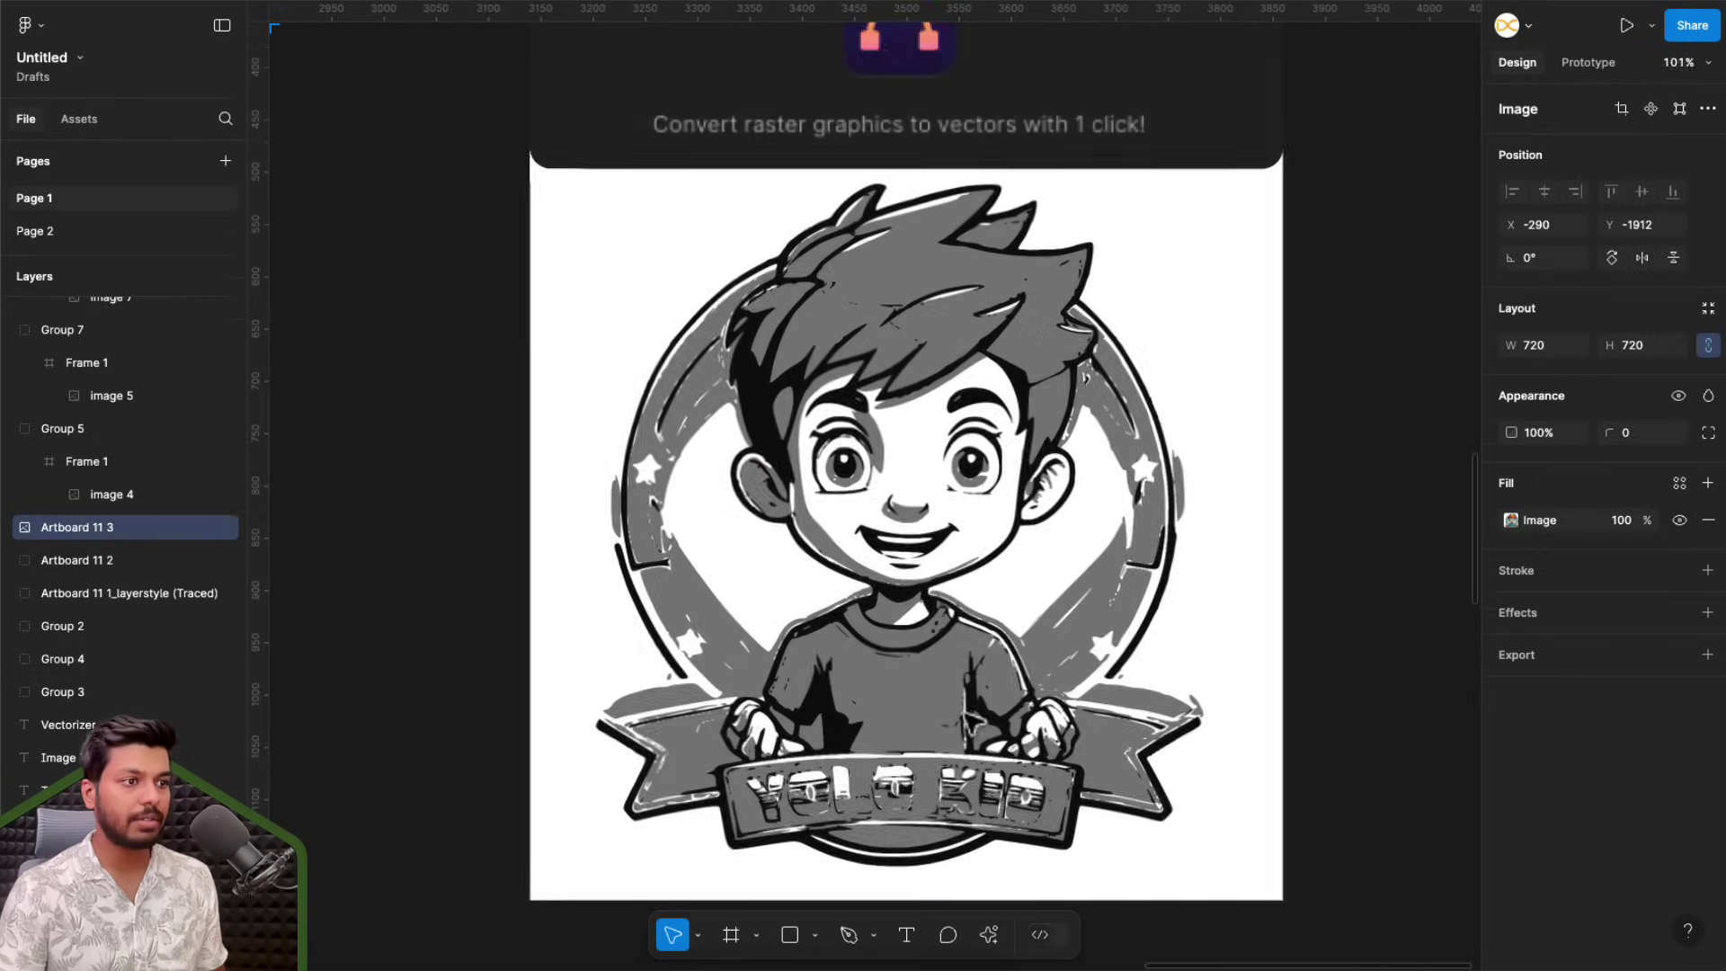
pyautogui.scroll(3, 1015, 822)
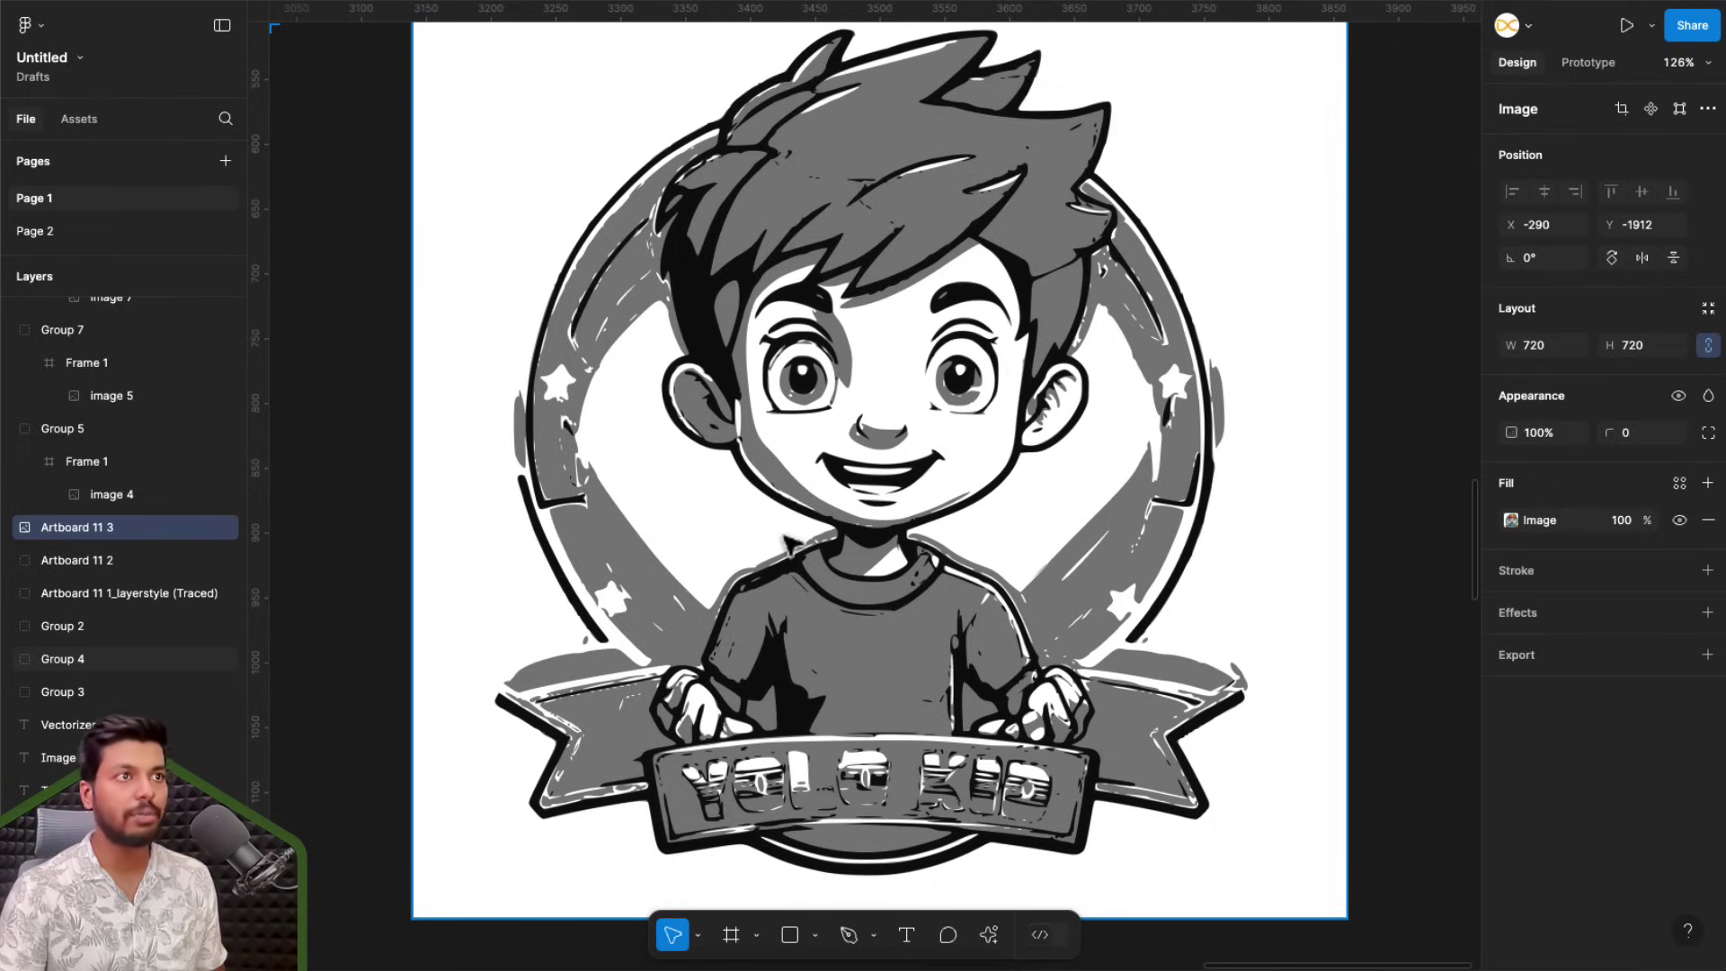
pyautogui.click(1400, 548)
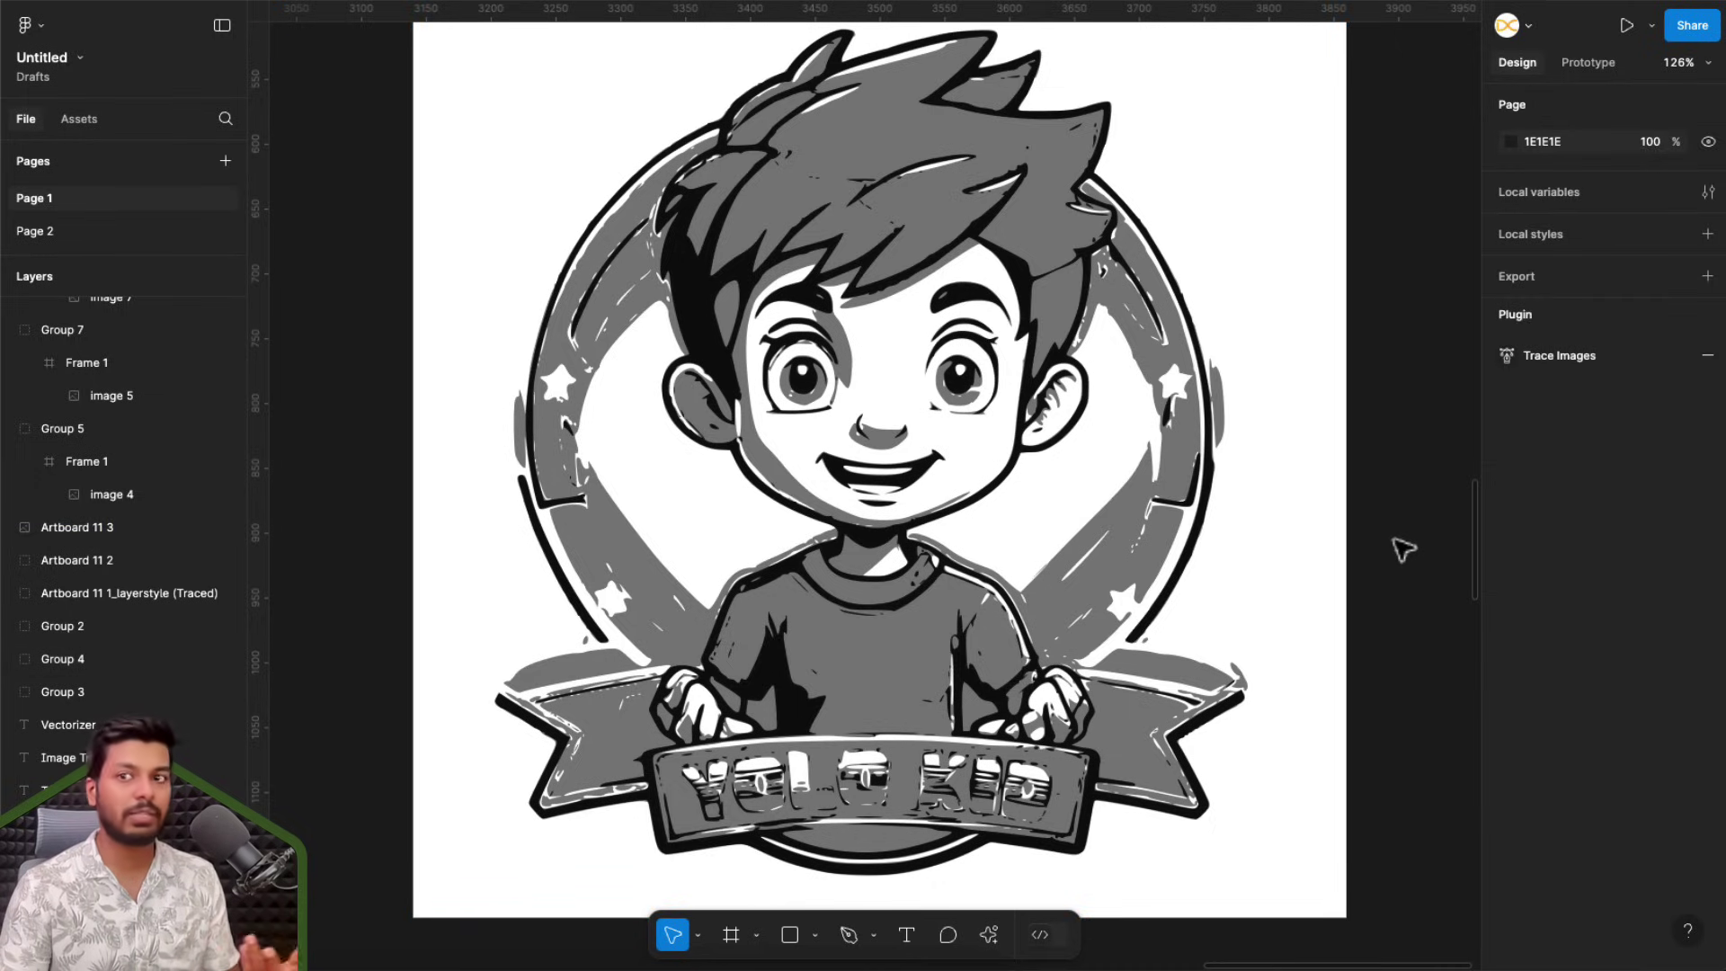
pyautogui.scroll(-10, 775, 603)
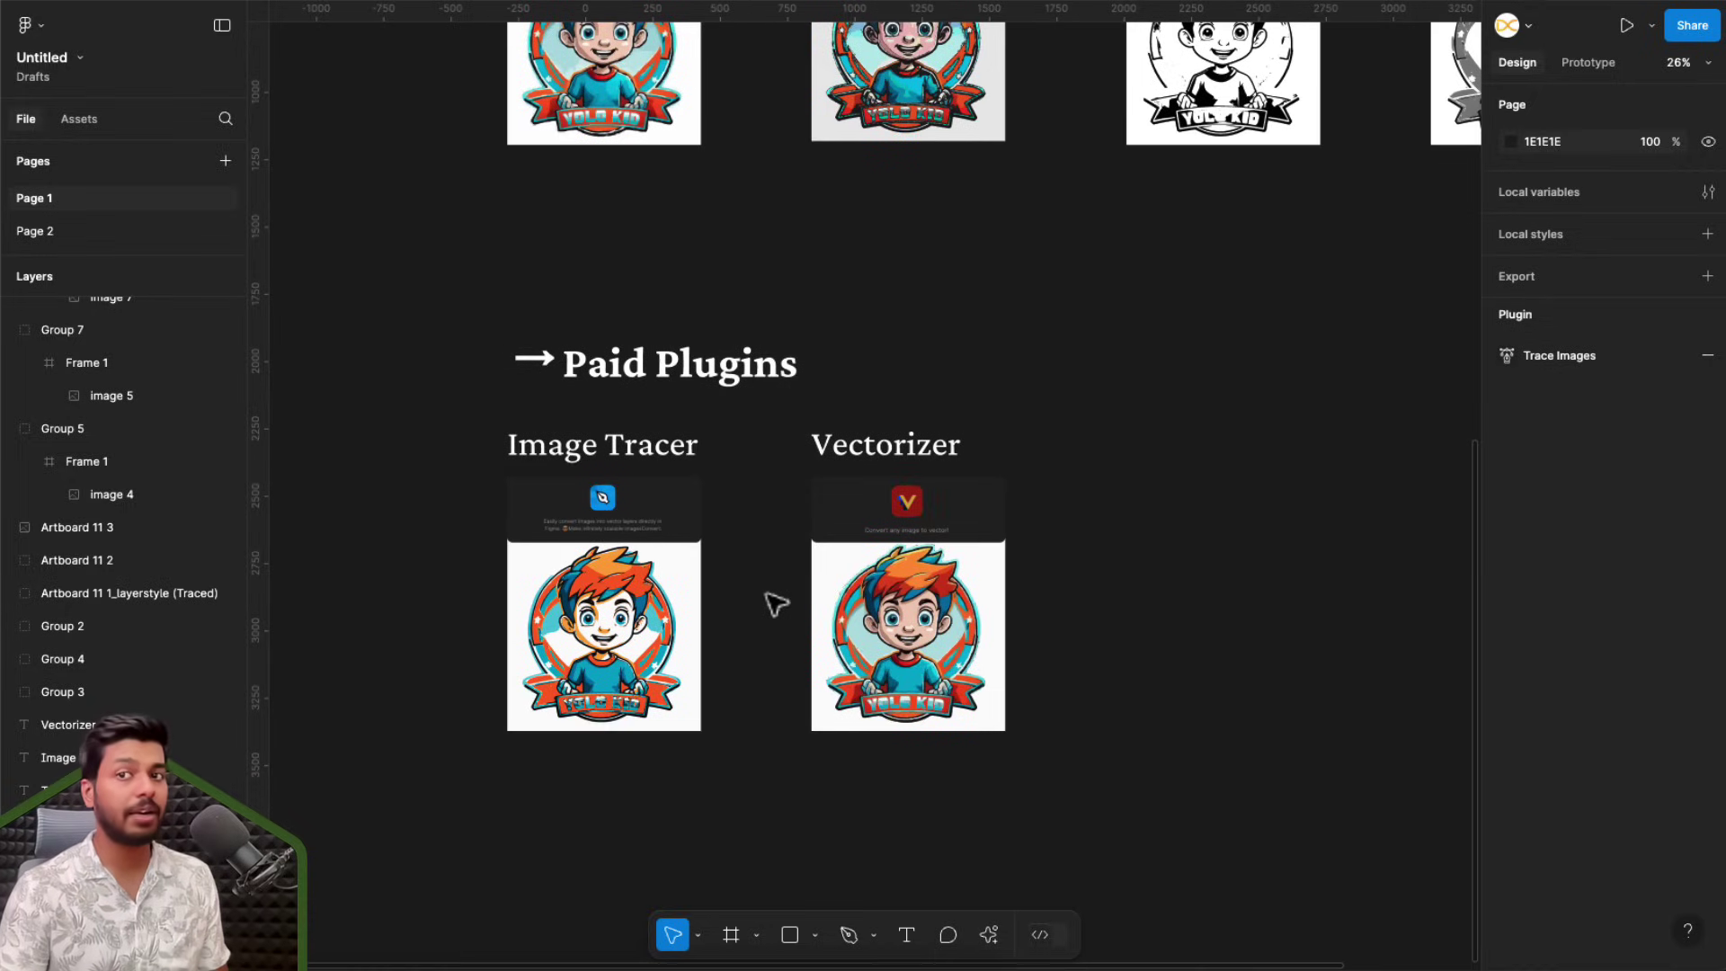
pyautogui.scroll(5, 561, 709)
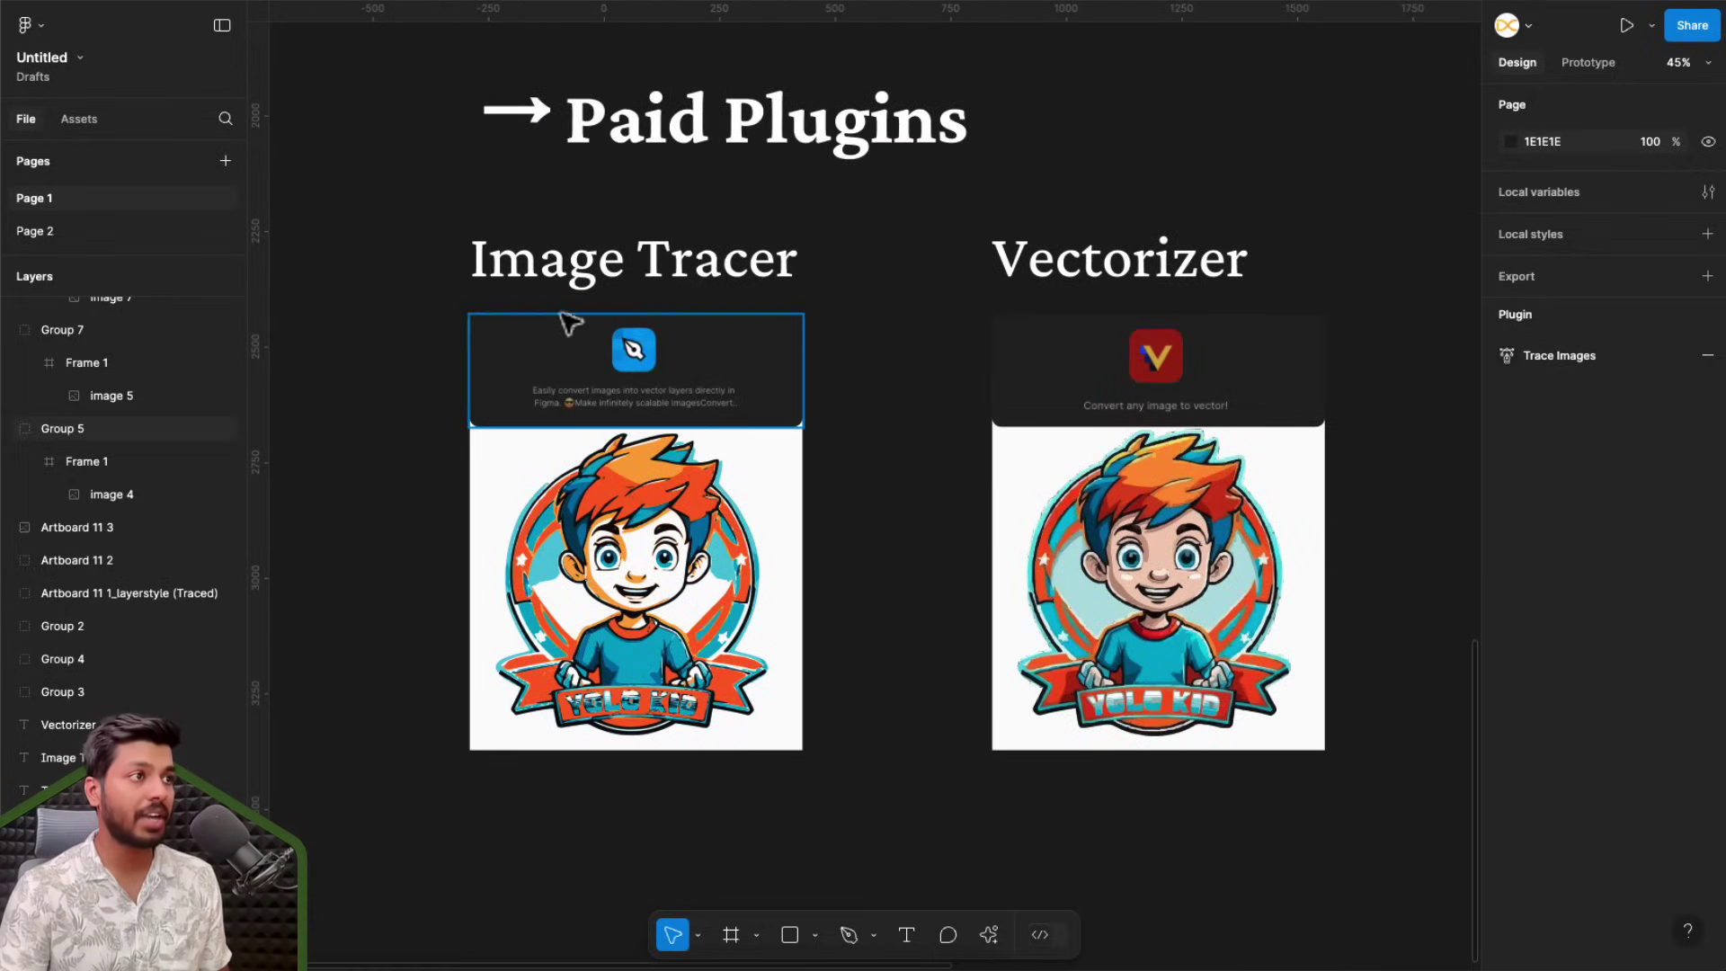
pyautogui.scroll(5, 483, 520)
pyautogui.scroll(-1, 483, 520)
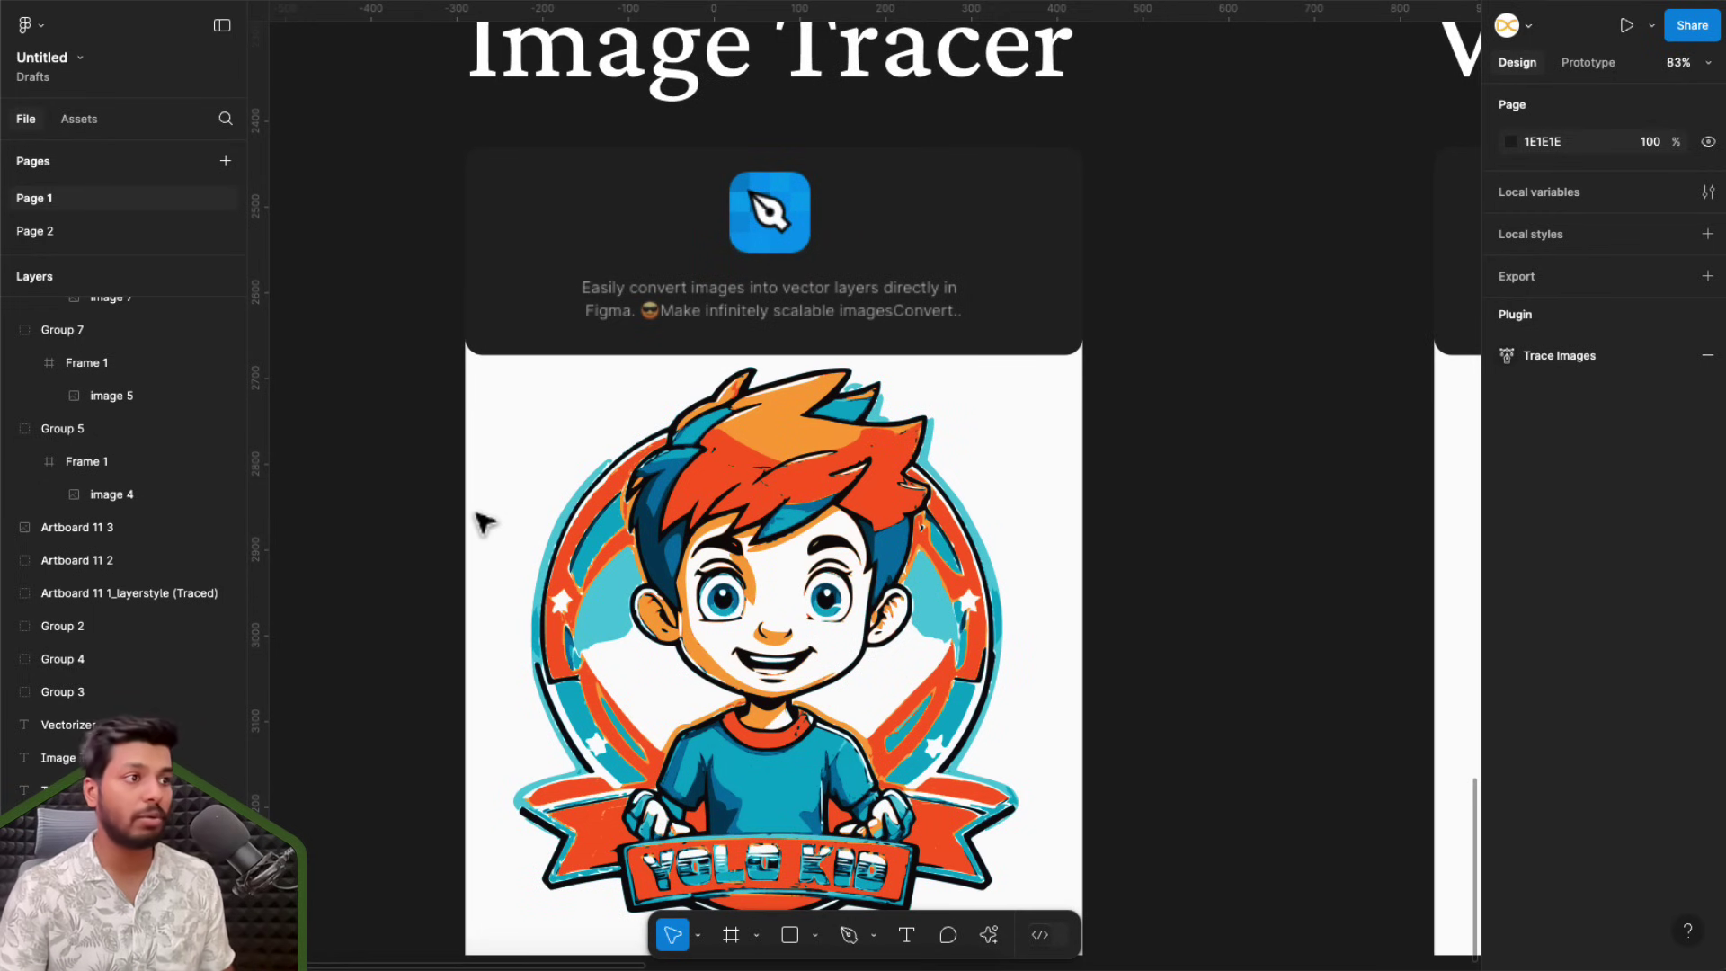
pyautogui.scroll(5, 775, 438)
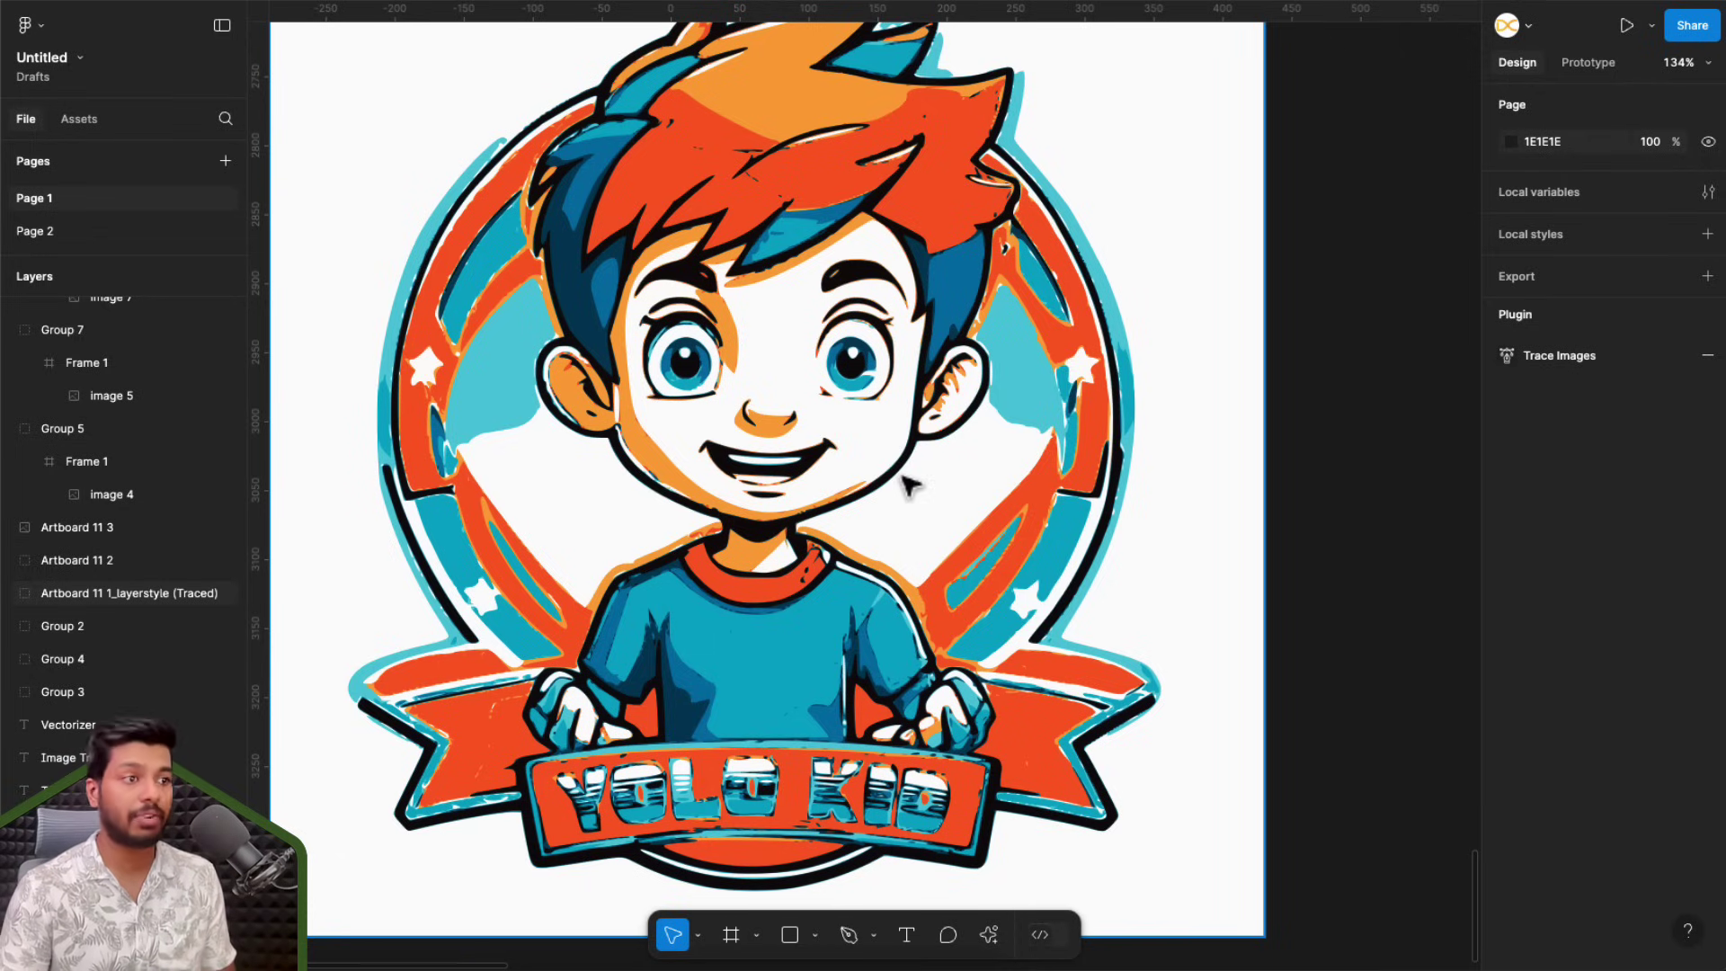
pyautogui.scroll(-5, 910, 485)
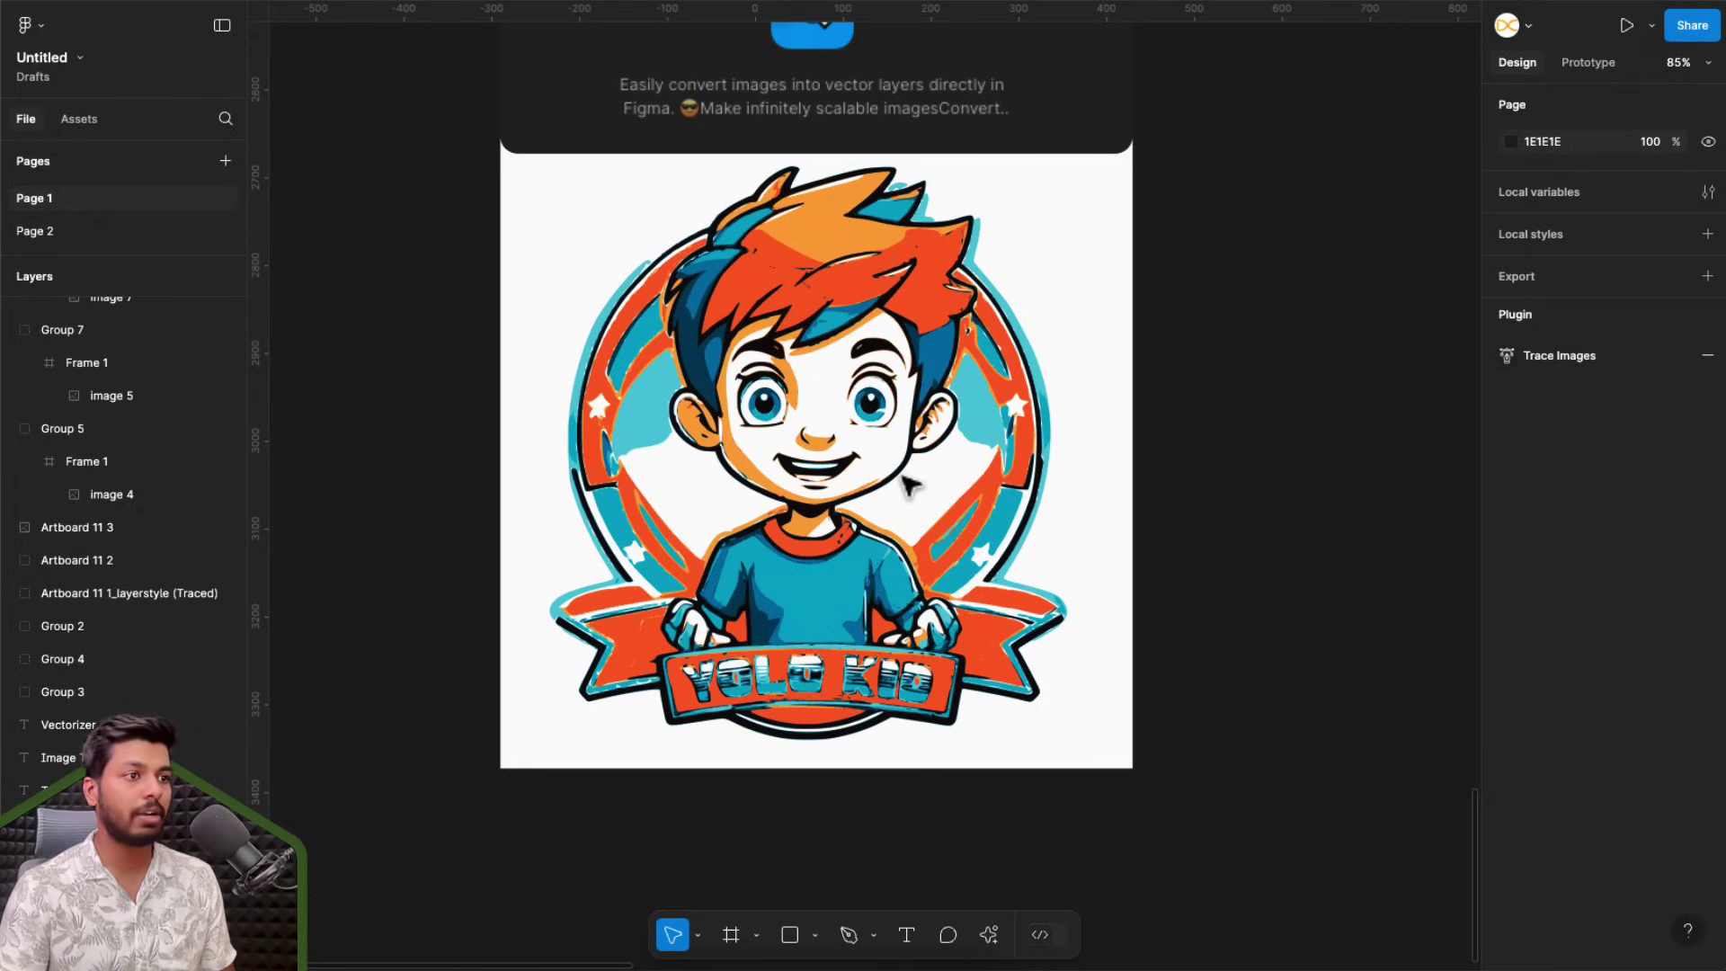
pyautogui.scroll(-3, 910, 486)
pyautogui.hscroll(5, 971, 477)
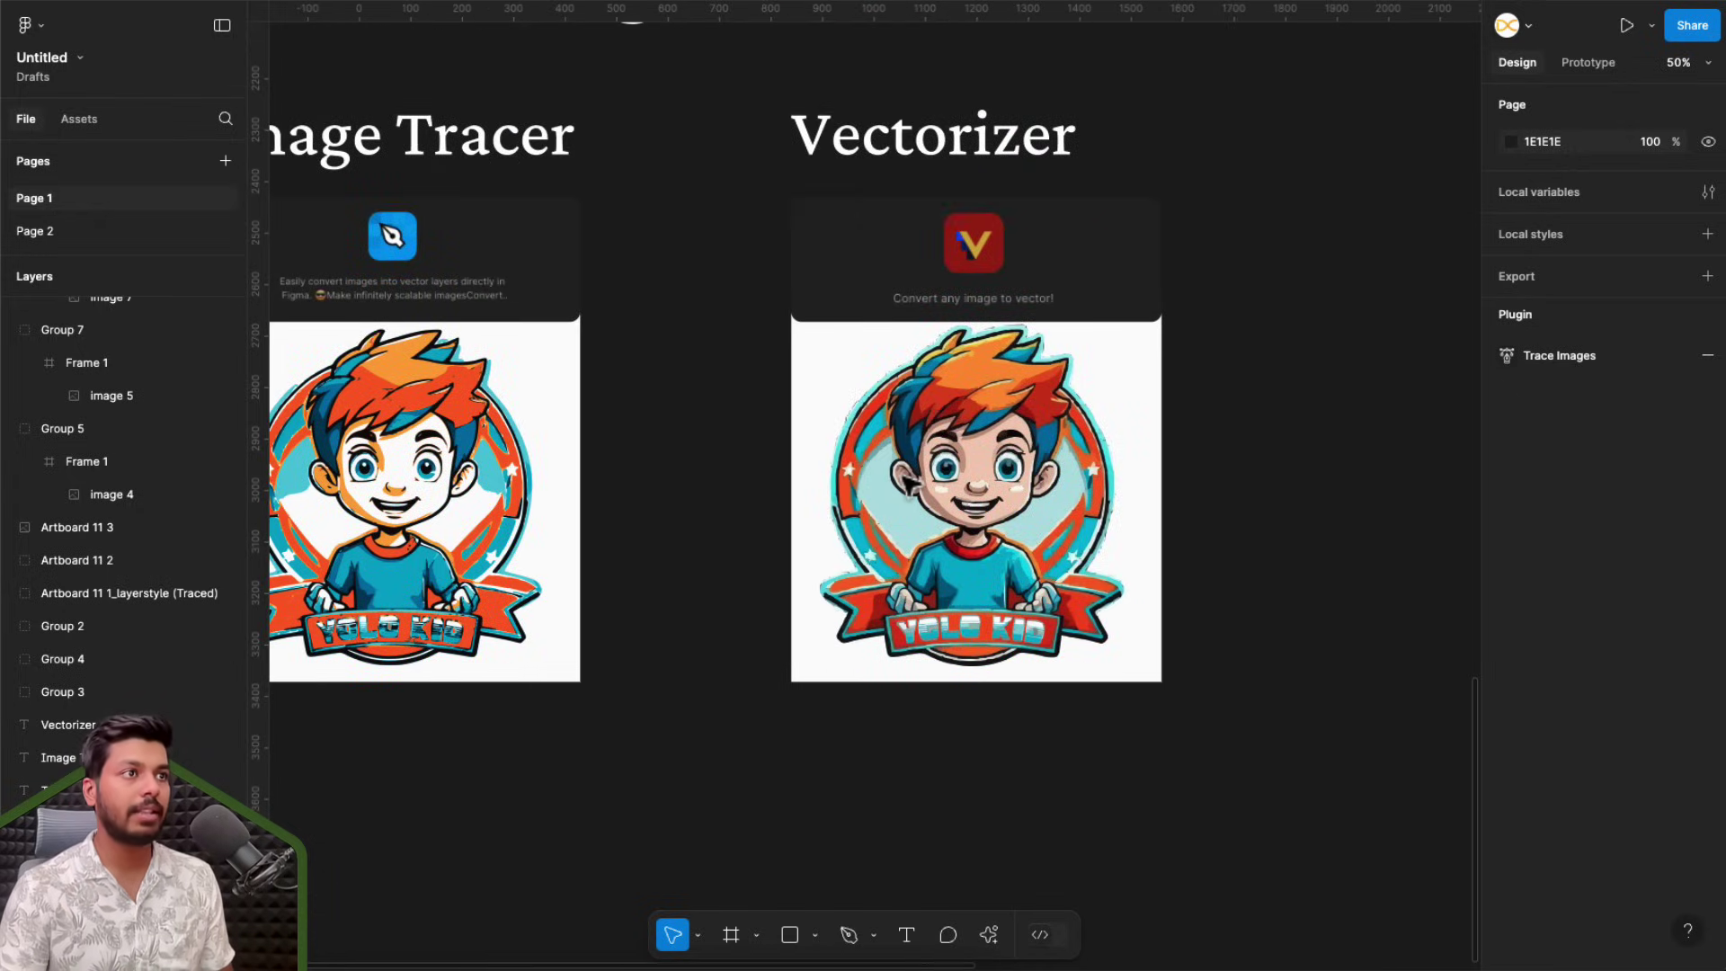
pyautogui.hscroll(2, 1023, 463)
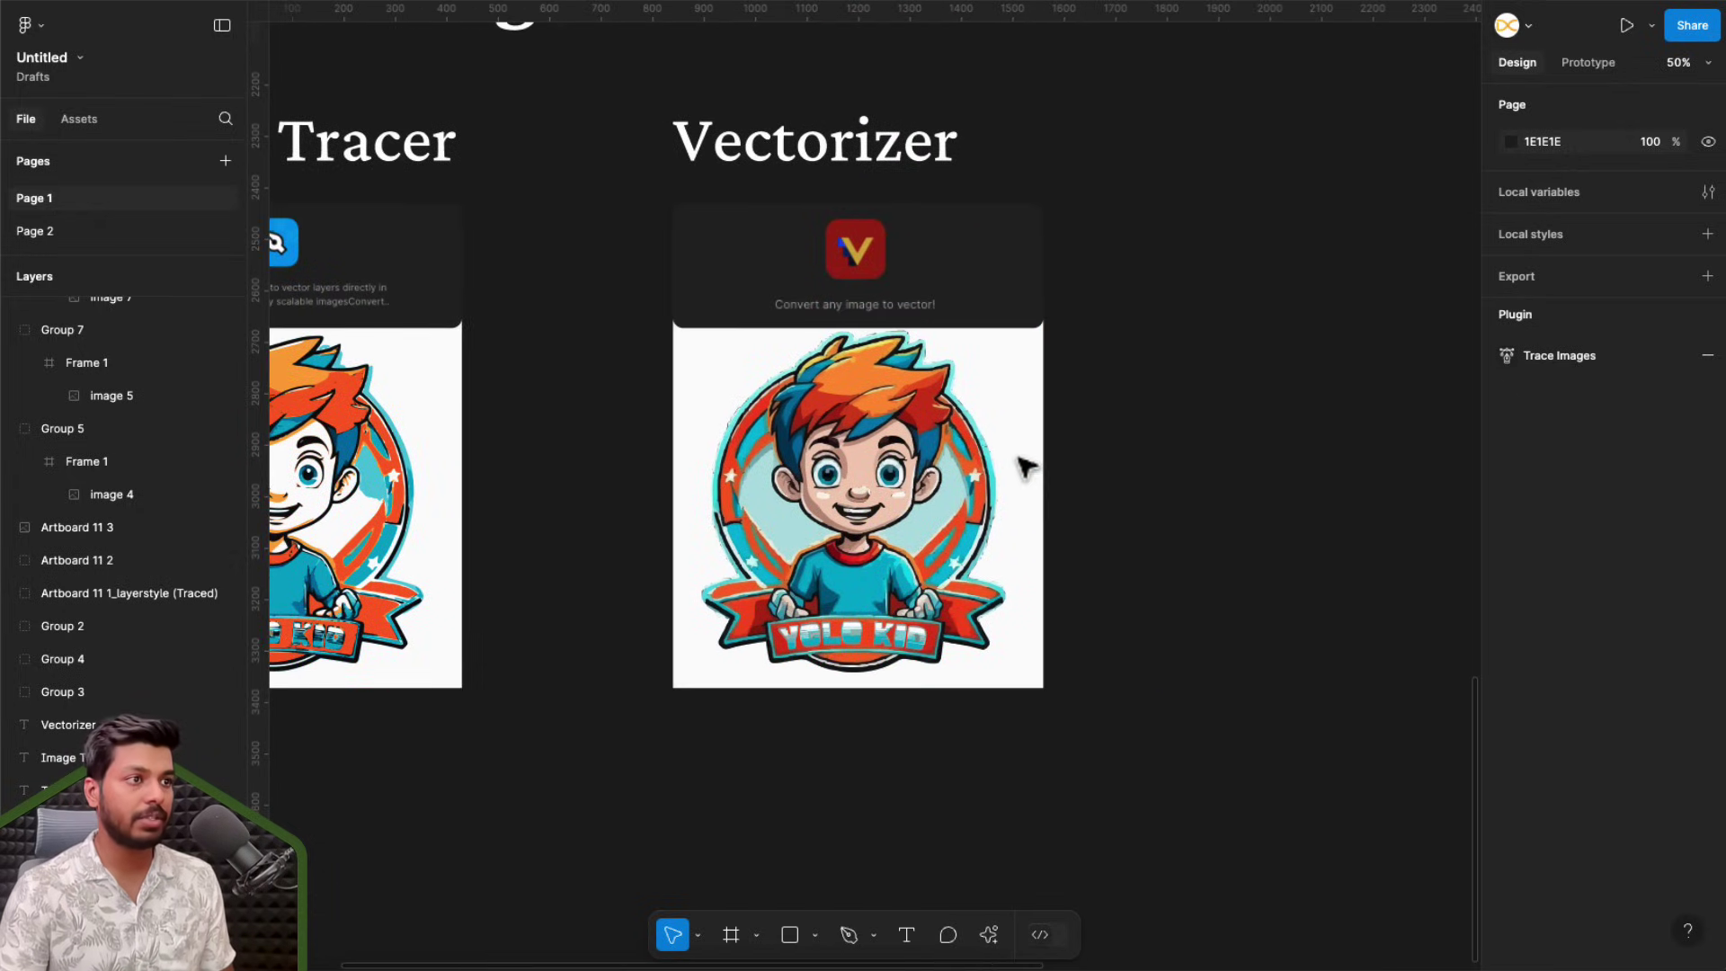
pyautogui.scroll(5, 1020, 468)
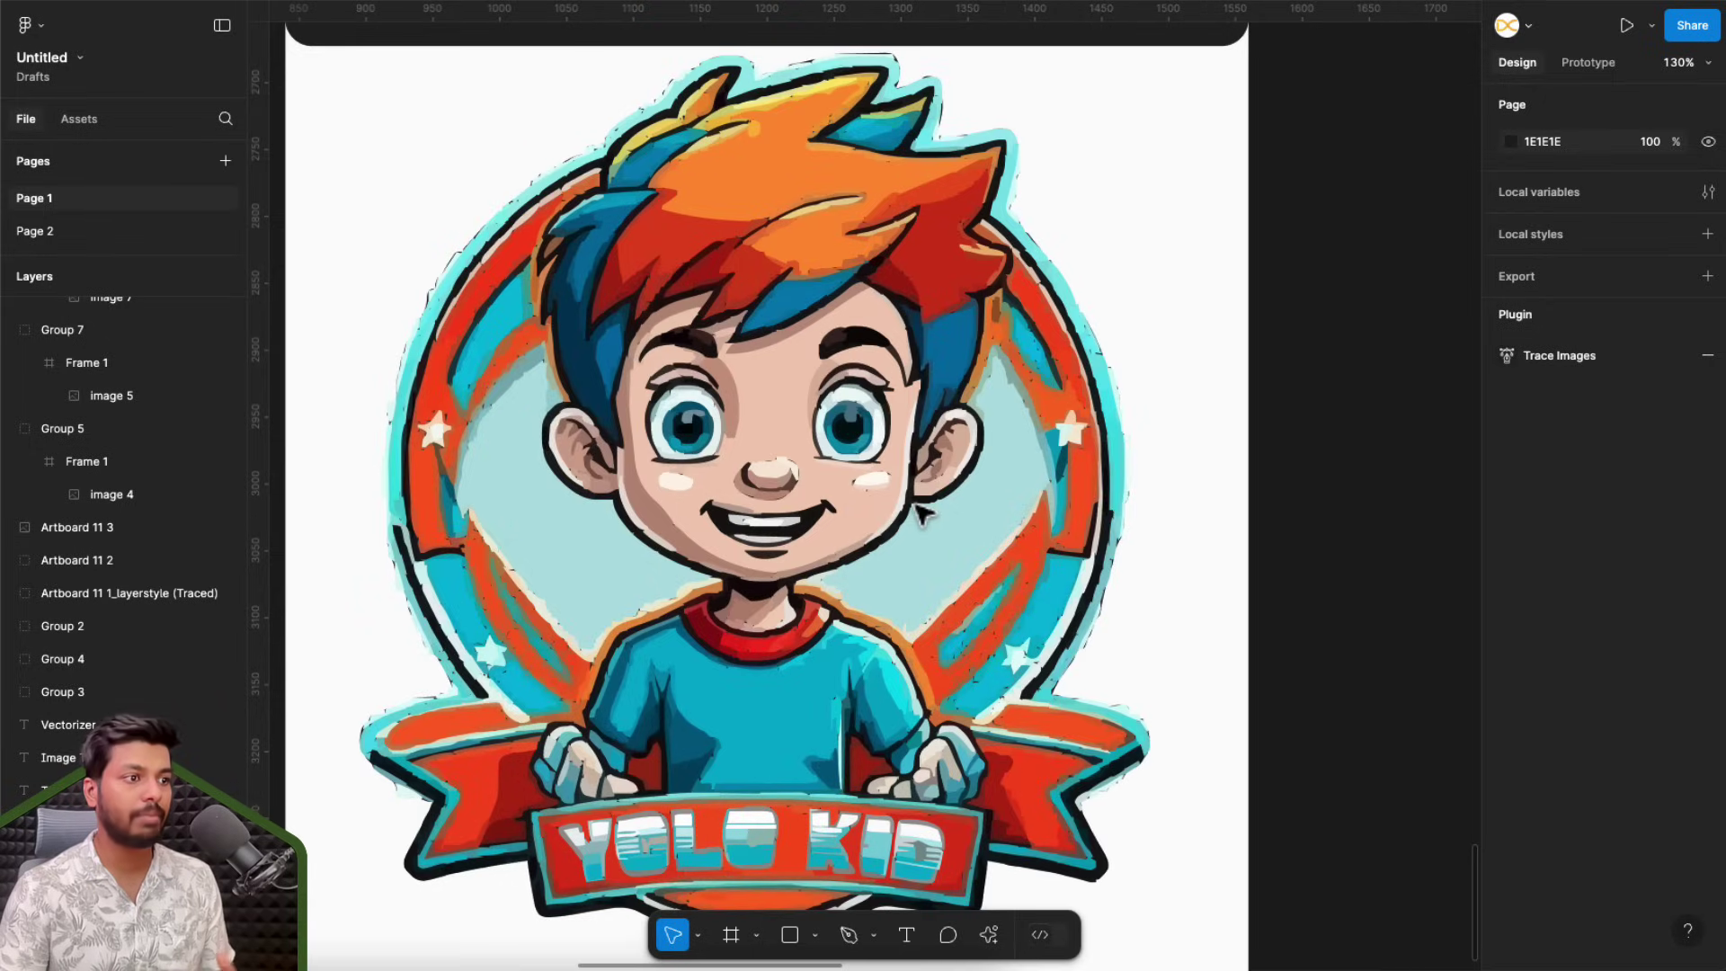
pyautogui.scroll(-2, 919, 511)
pyautogui.hscroll(-1, 919, 511)
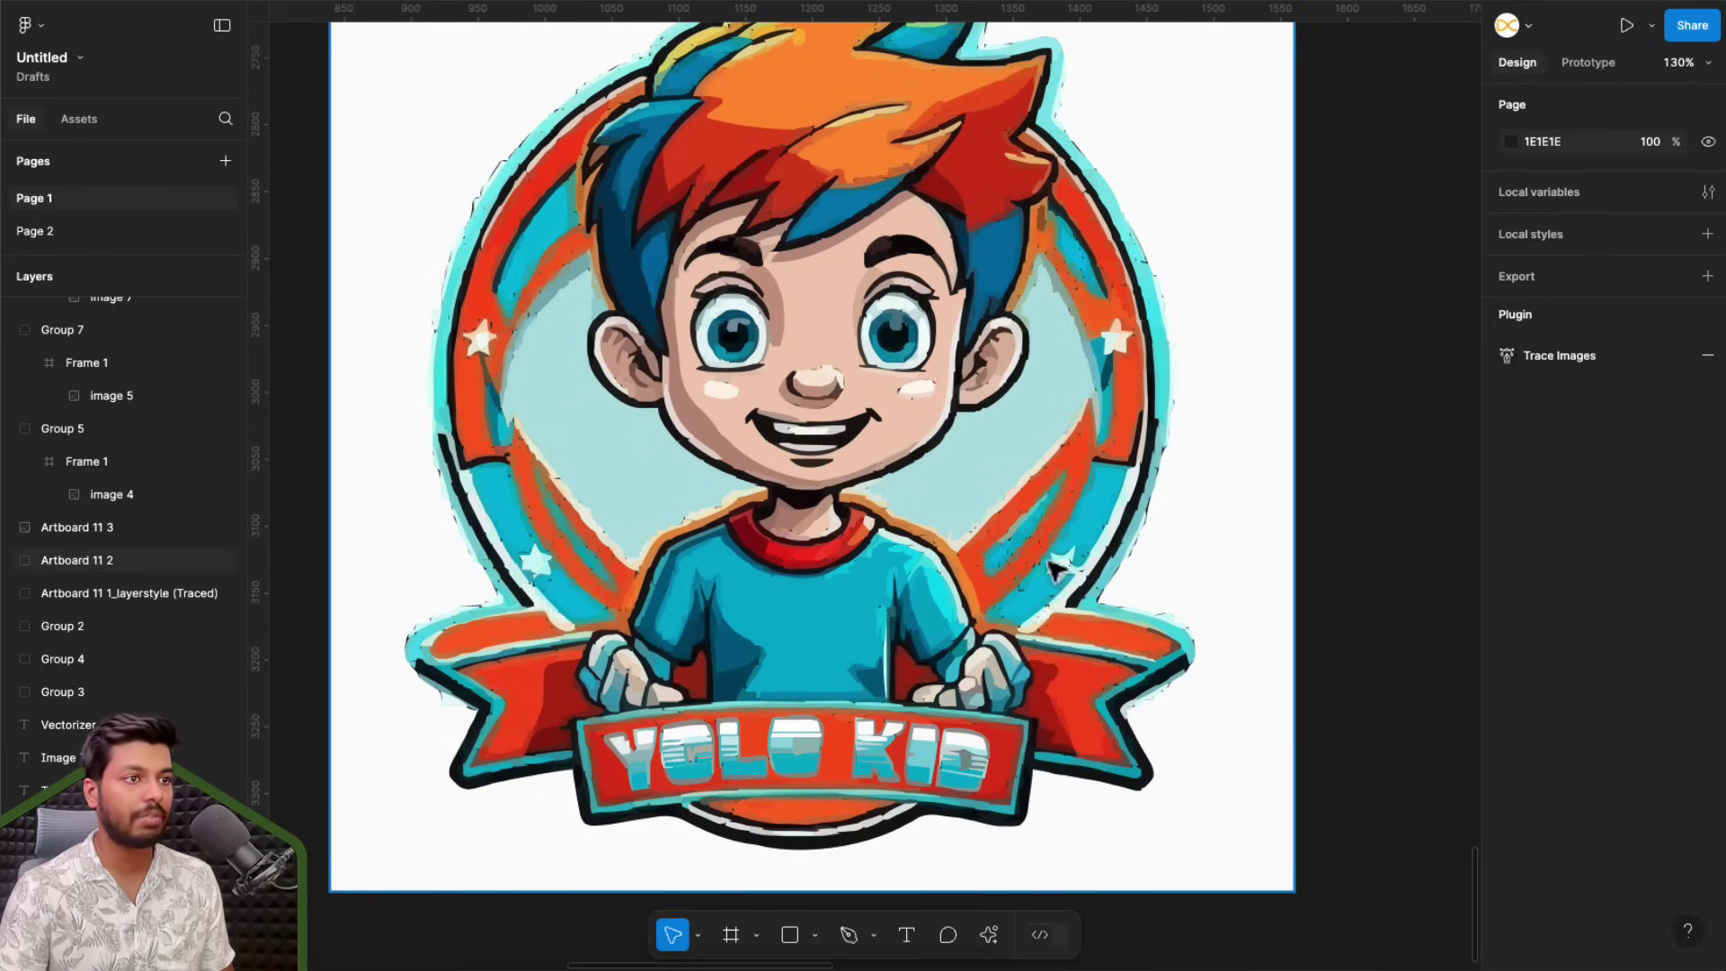
pyautogui.scroll(2, 1018, 511)
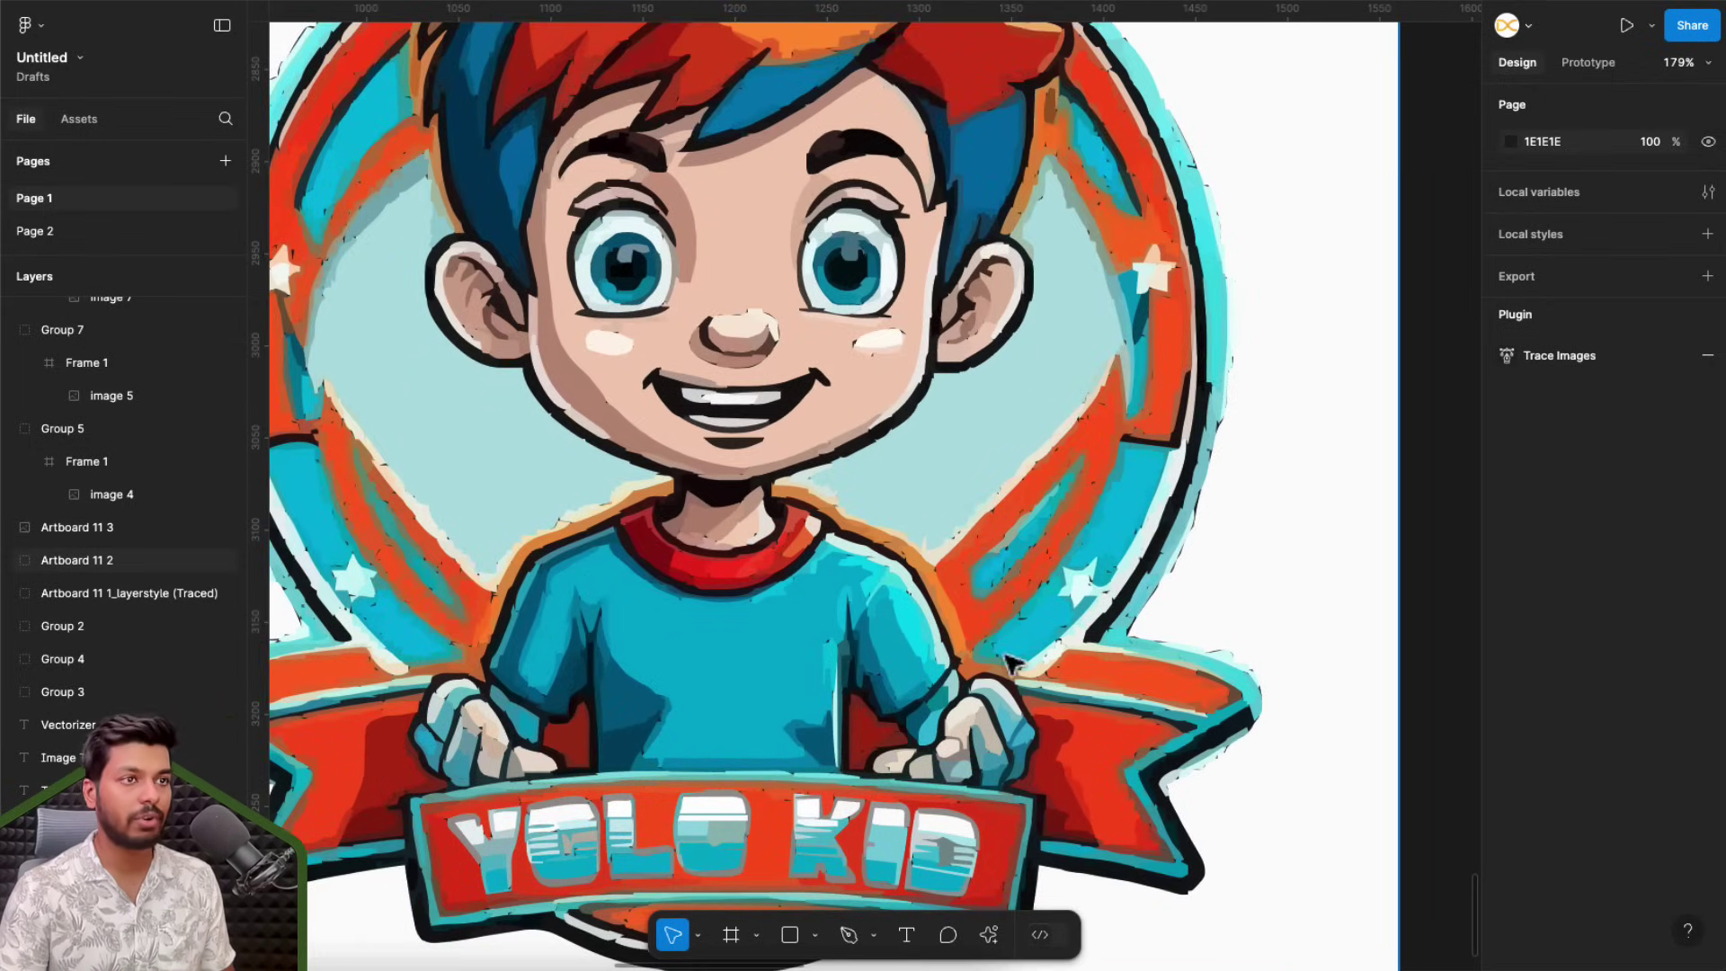
pyautogui.scroll(-5, 935, 463)
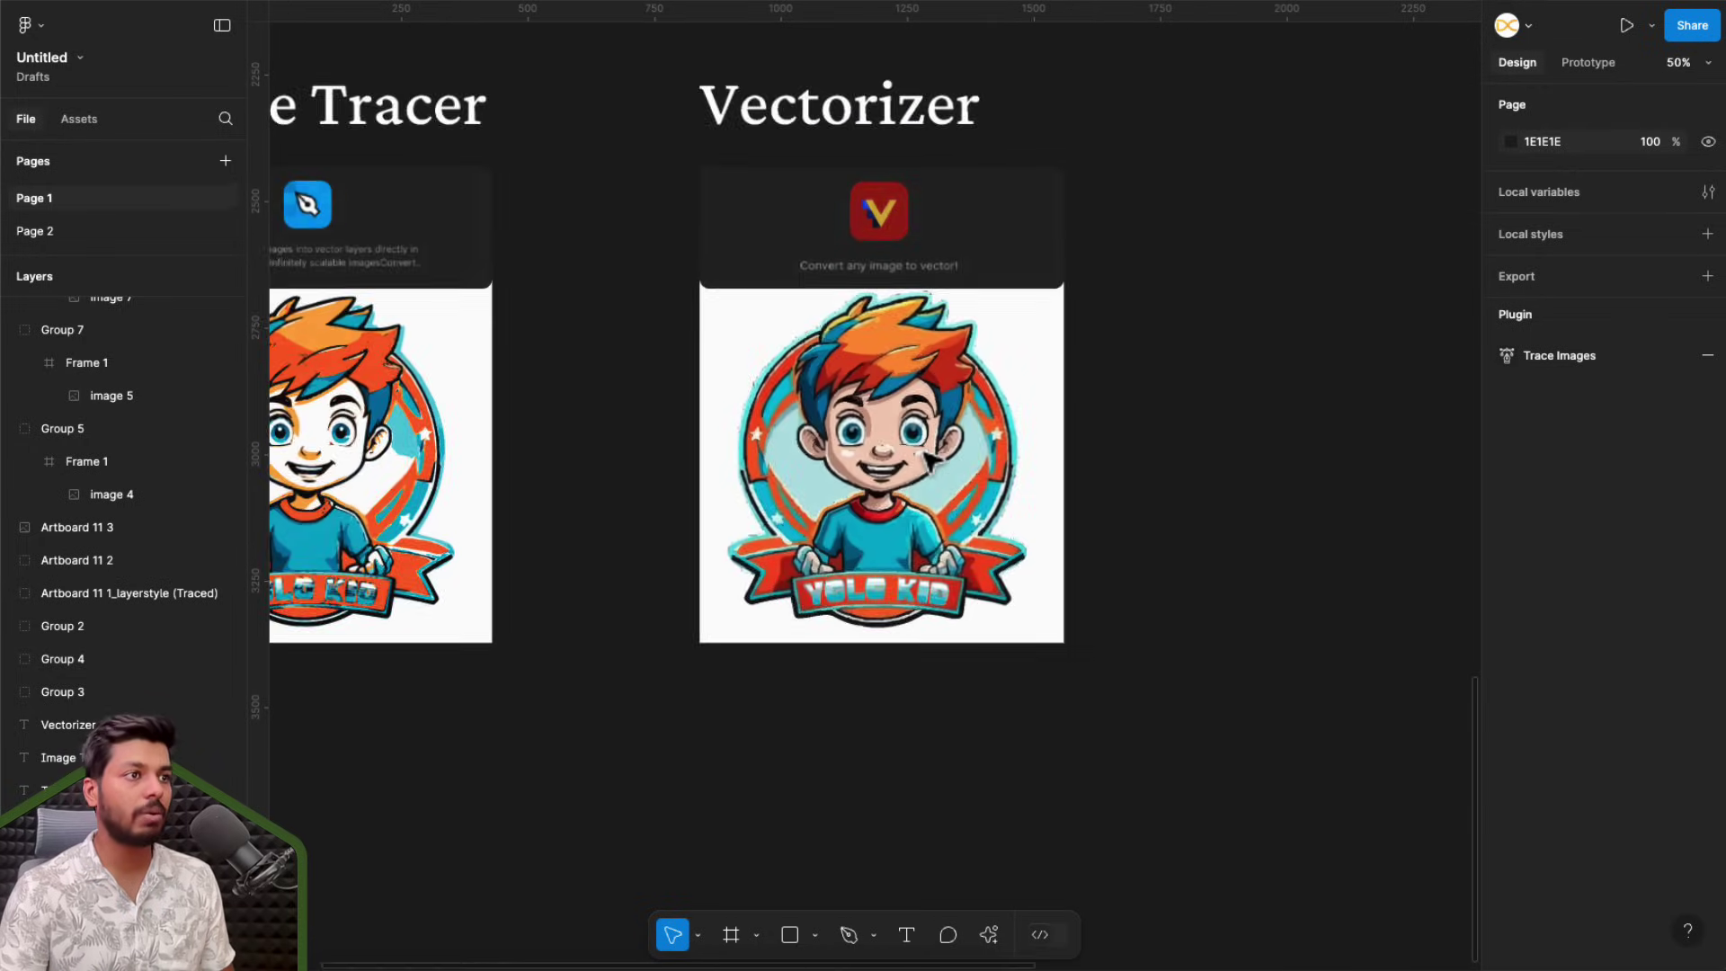
pyautogui.scroll(-5, 932, 459)
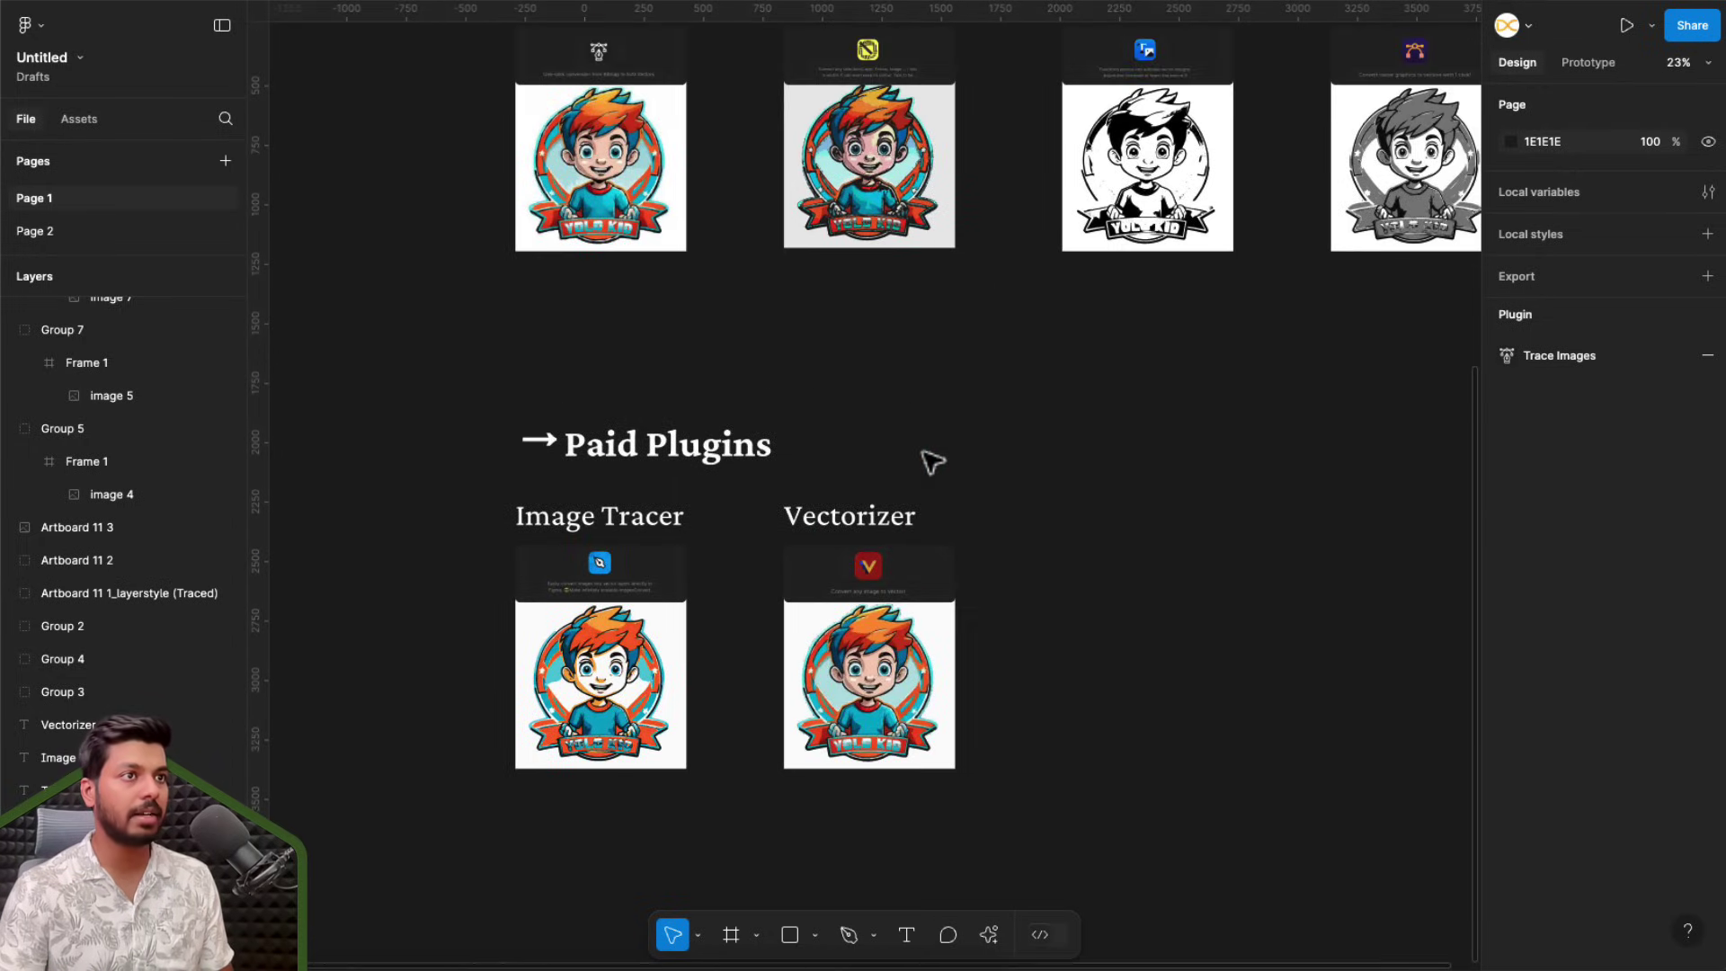
pyautogui.scroll(3, 931, 460)
pyautogui.hscroll(-2, 932, 460)
# Step: Browse more template categories on the Kittl home page and reveal the Tools list
pyautogui.scroll(-2, 931, 460)
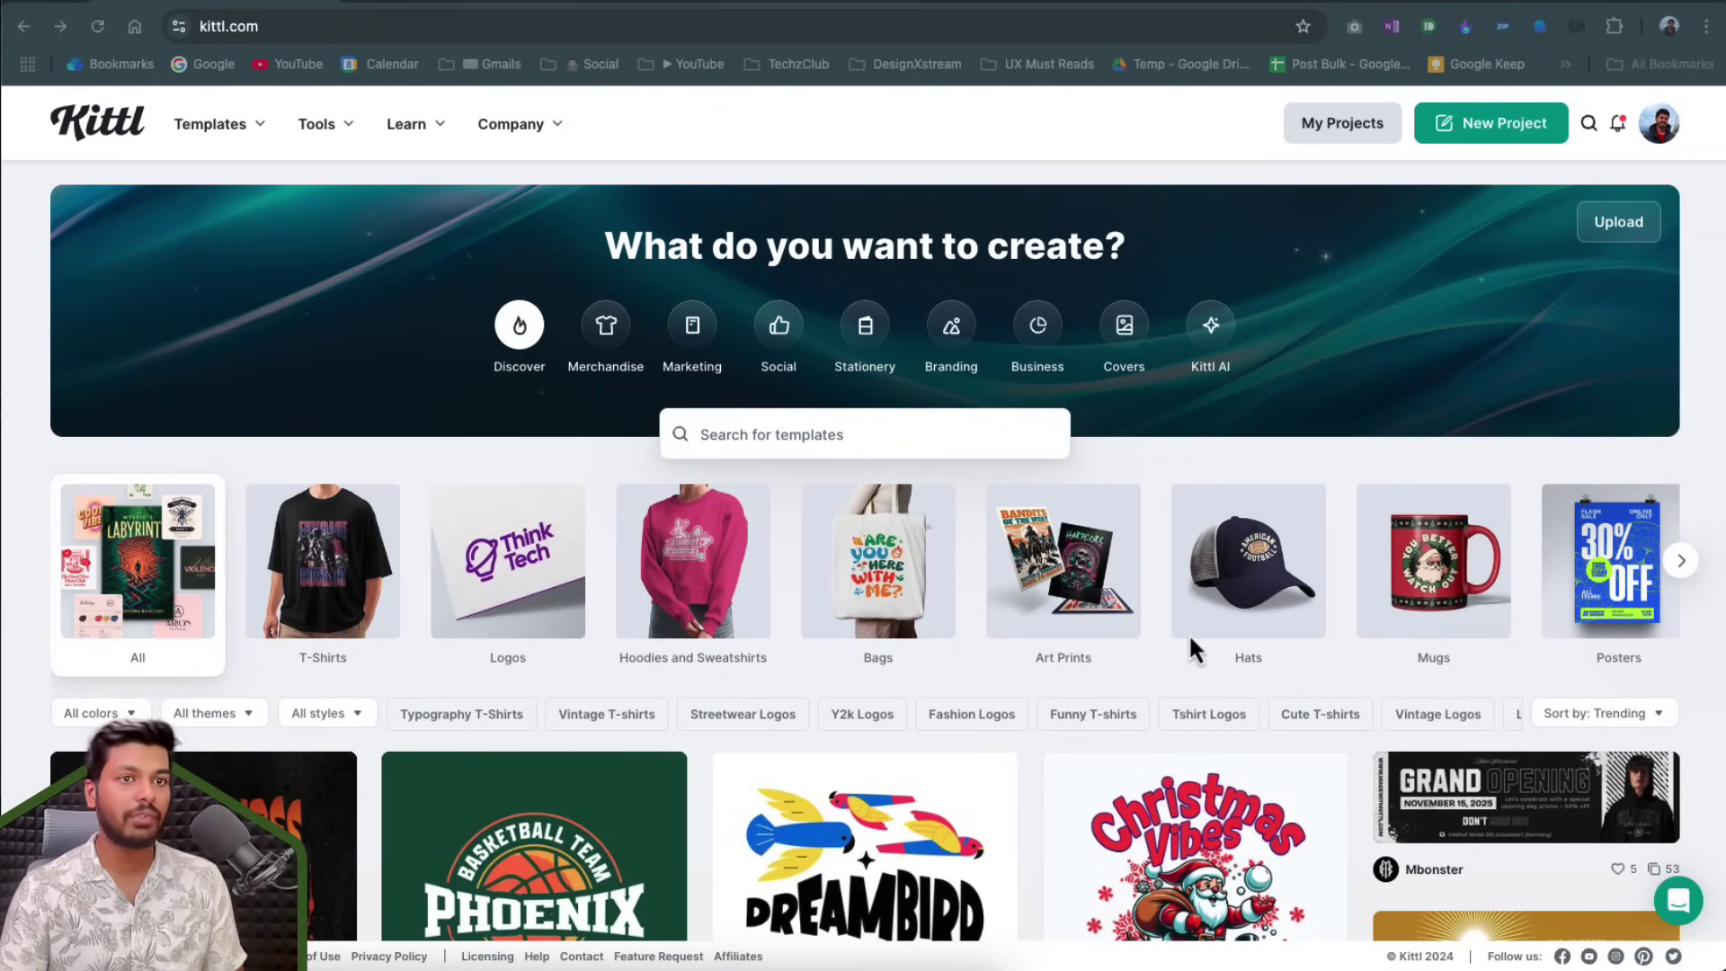
pyautogui.click(1681, 561)
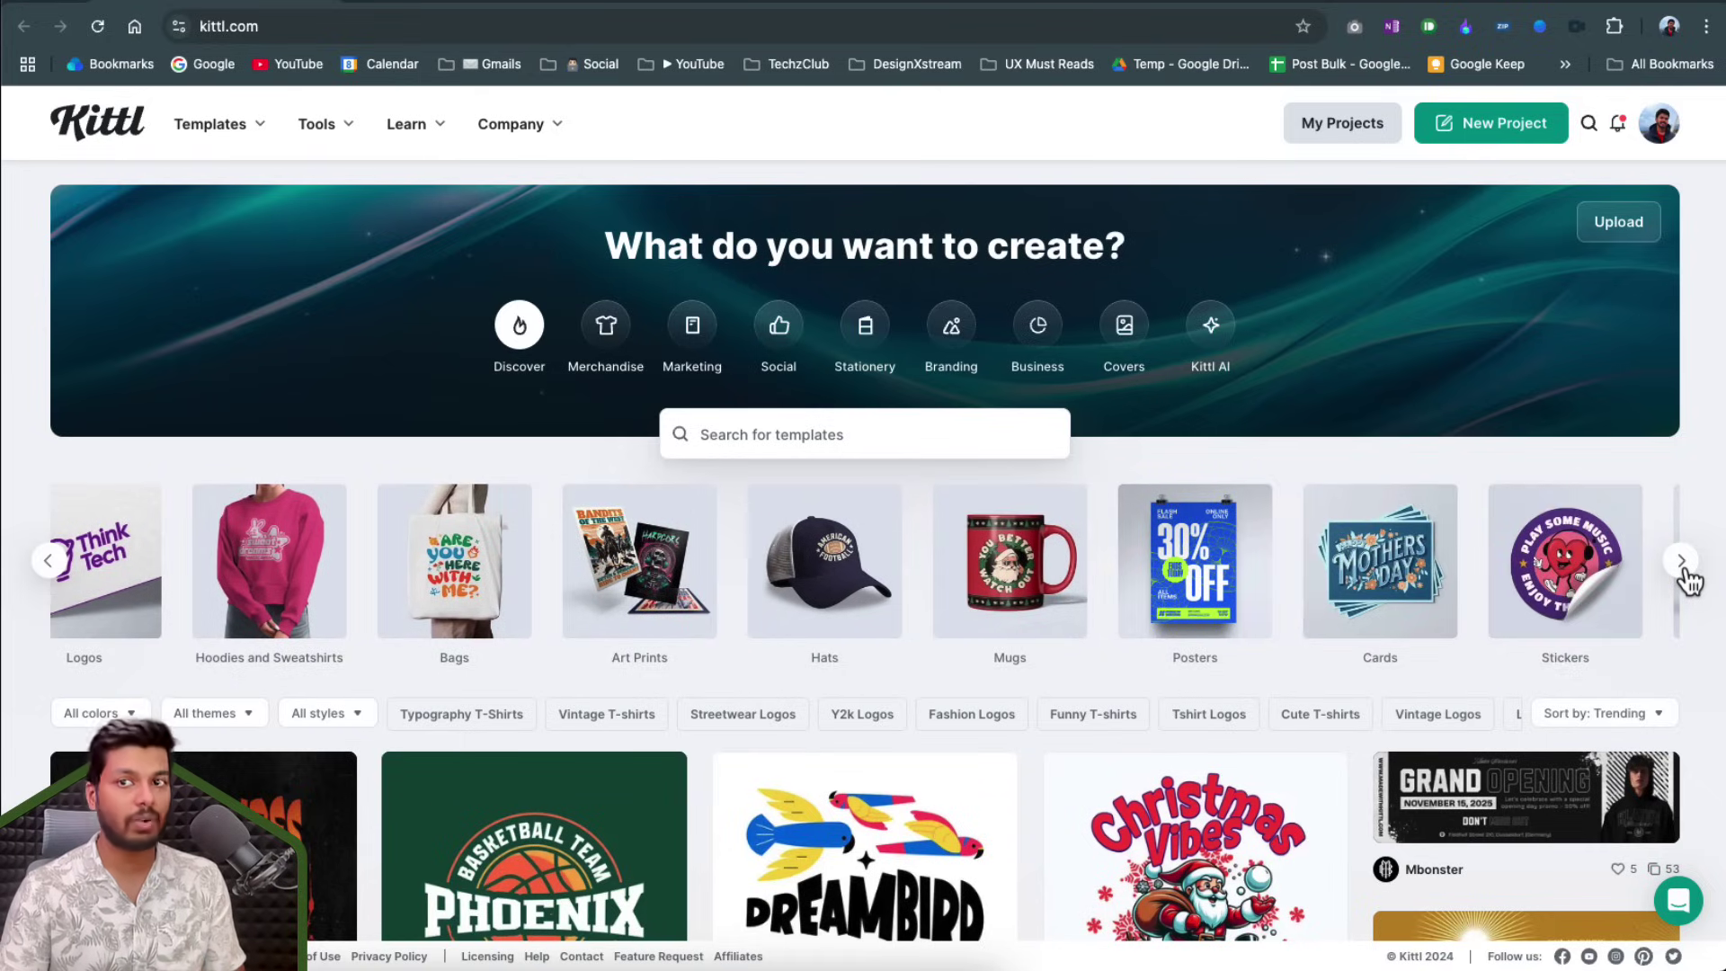
pyautogui.moveTo(331, 153)
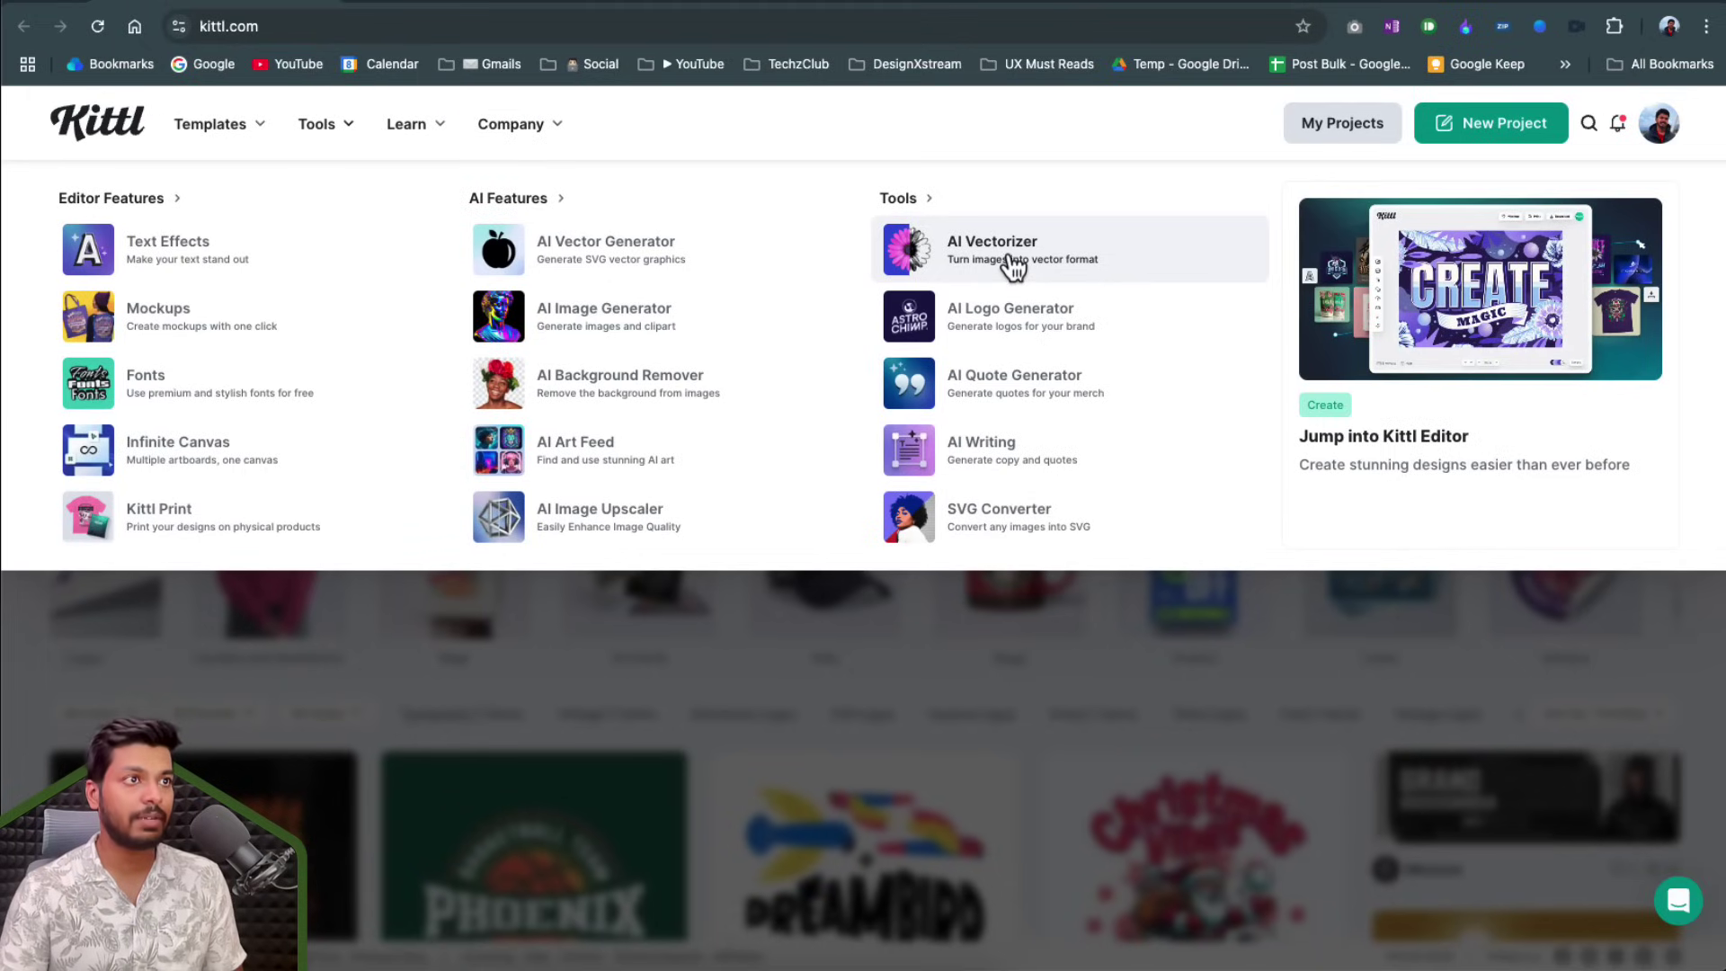
# Step: Open Kittl's AI Image Vectorizer and upload the YOLO KID mascot image
pyautogui.click(1013, 266)
pyautogui.scroll(-2, 1007, 257)
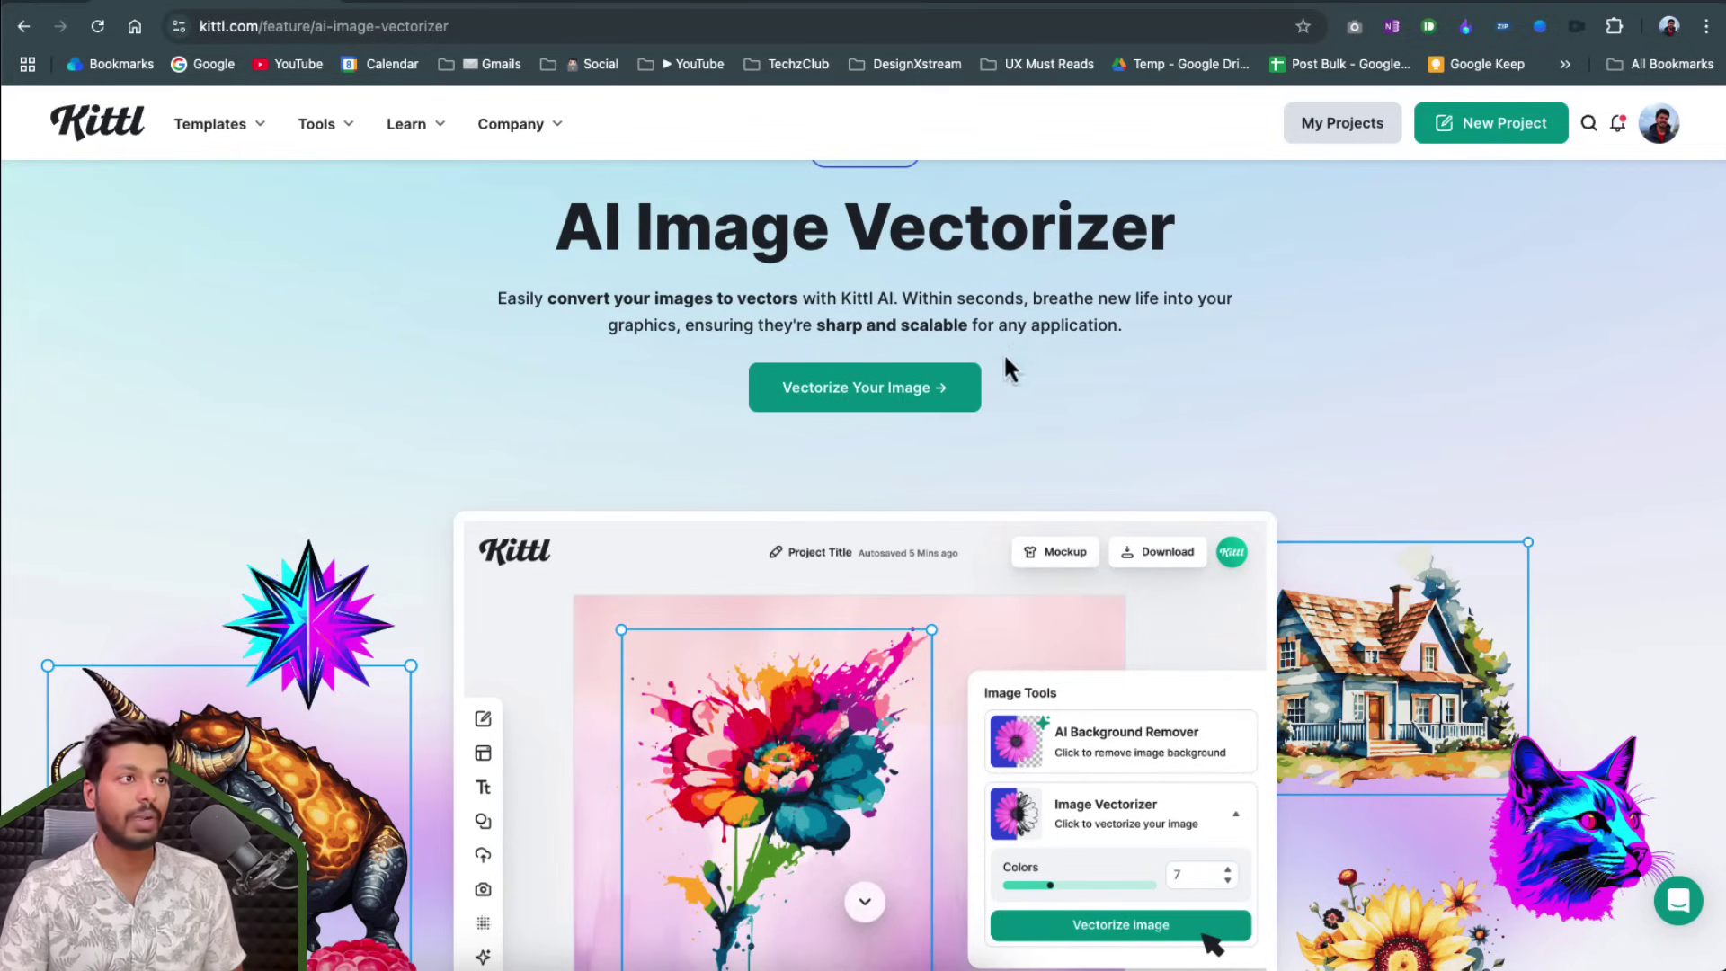
pyautogui.click(904, 394)
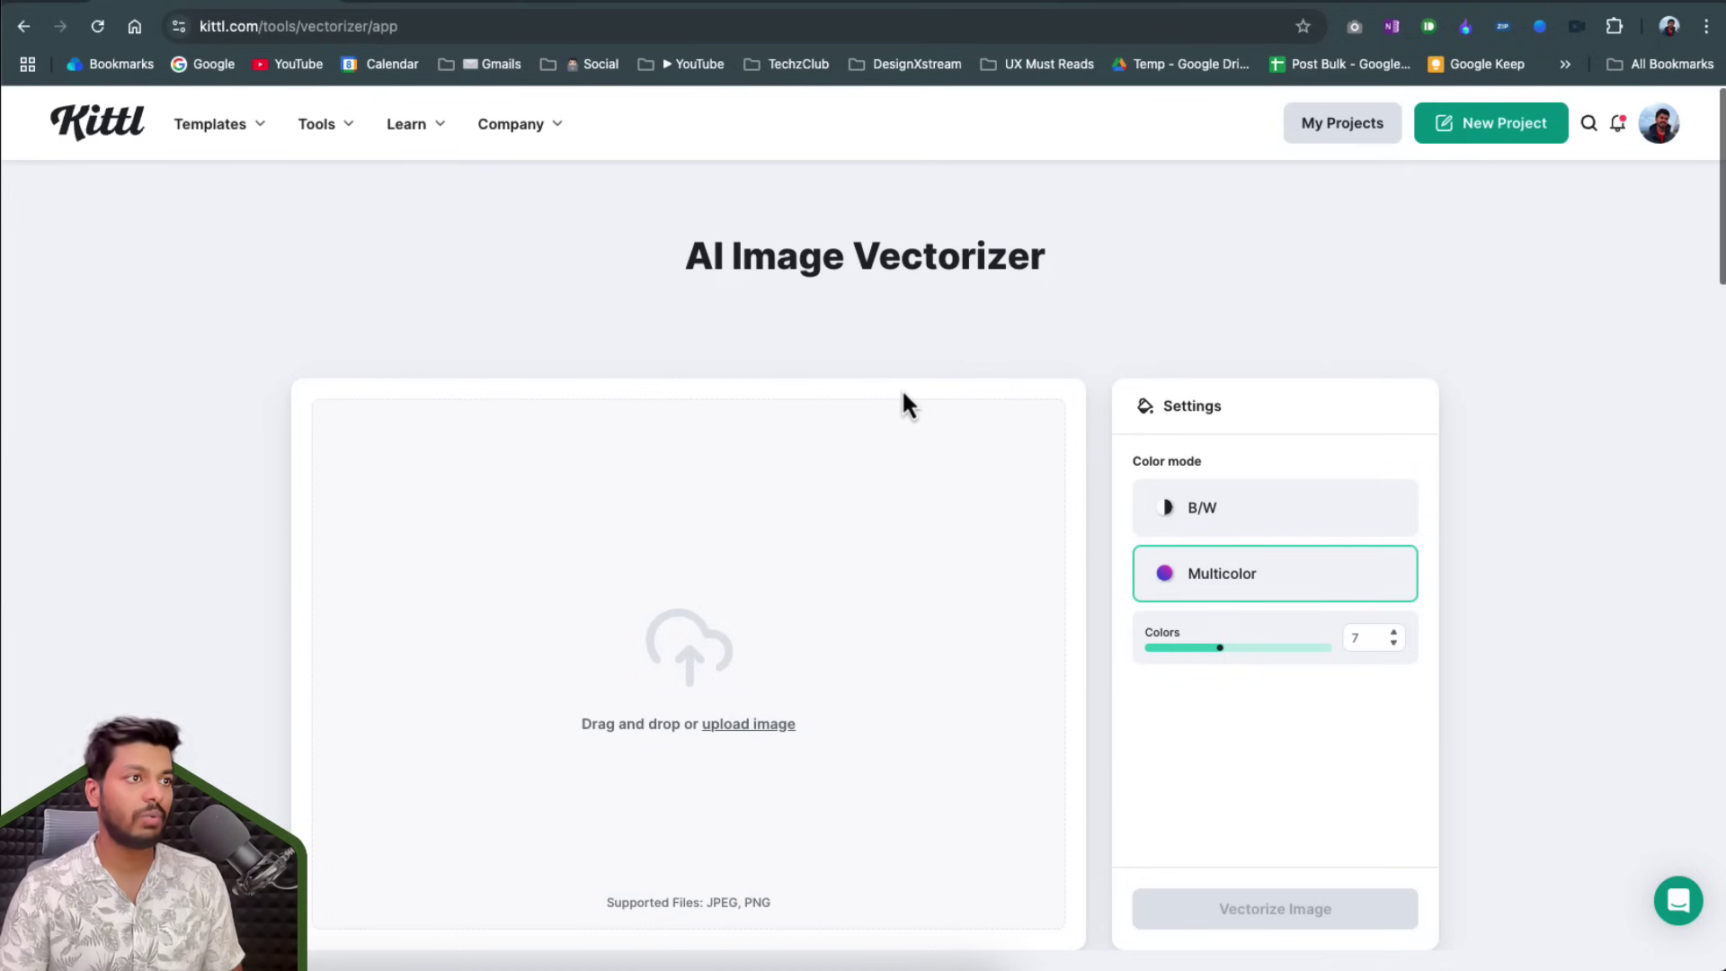
pyautogui.scroll(-2, 903, 394)
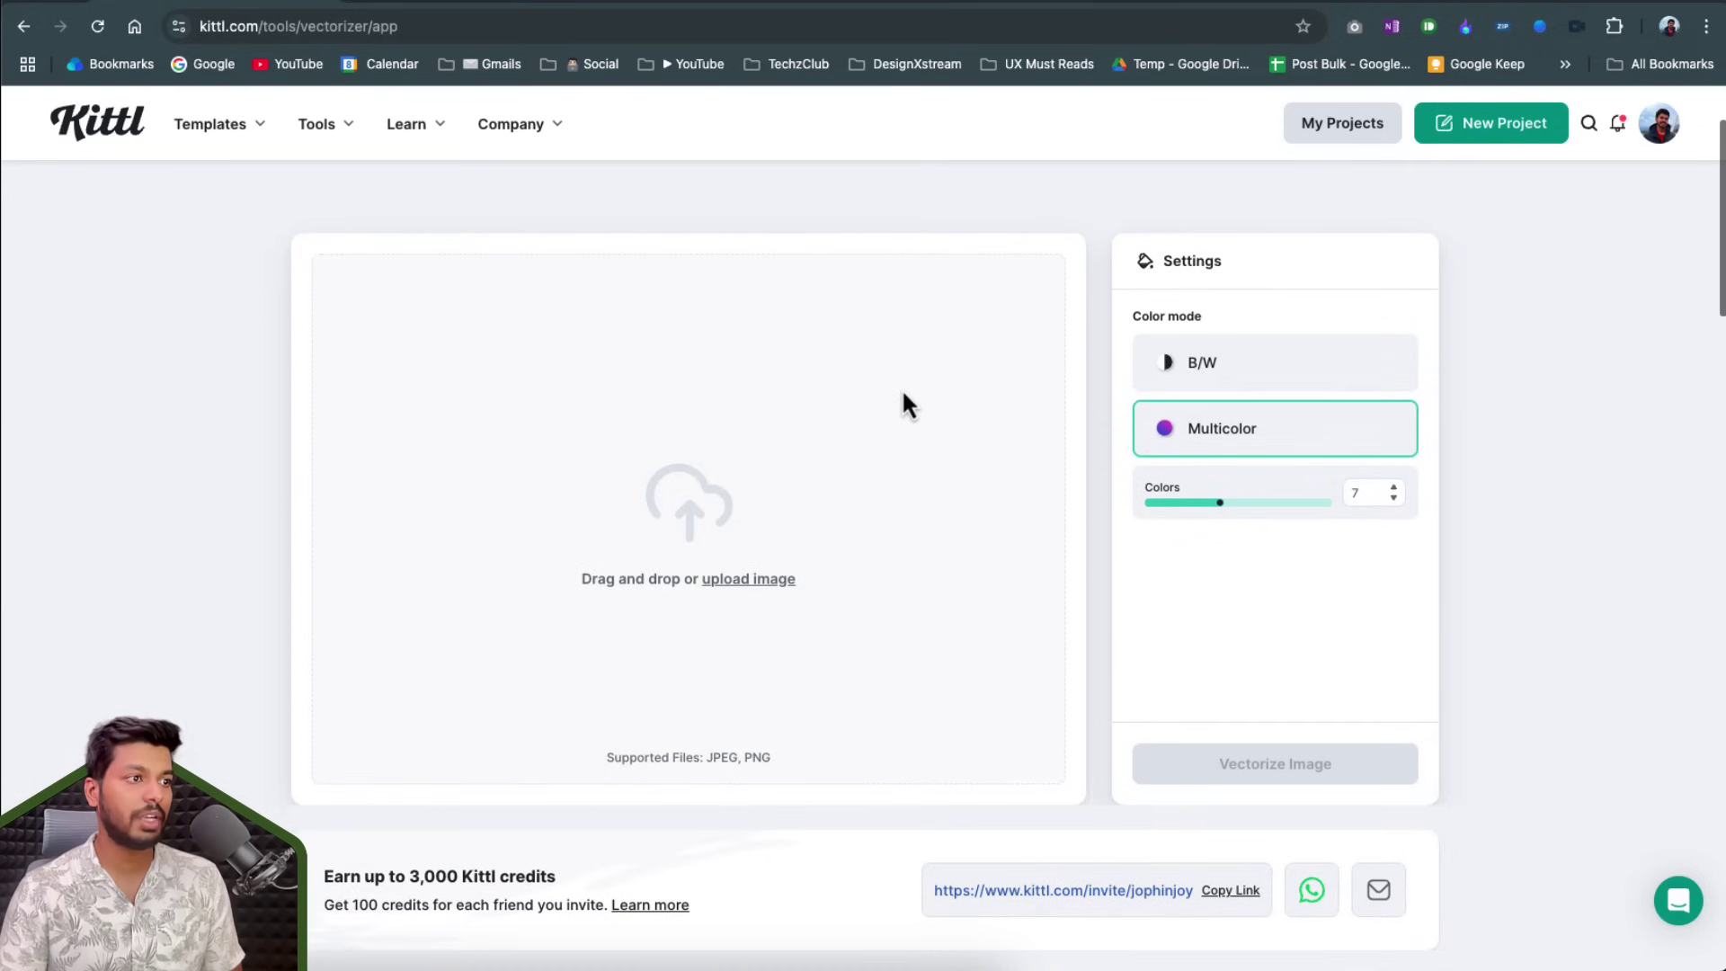
pyautogui.click(748, 580)
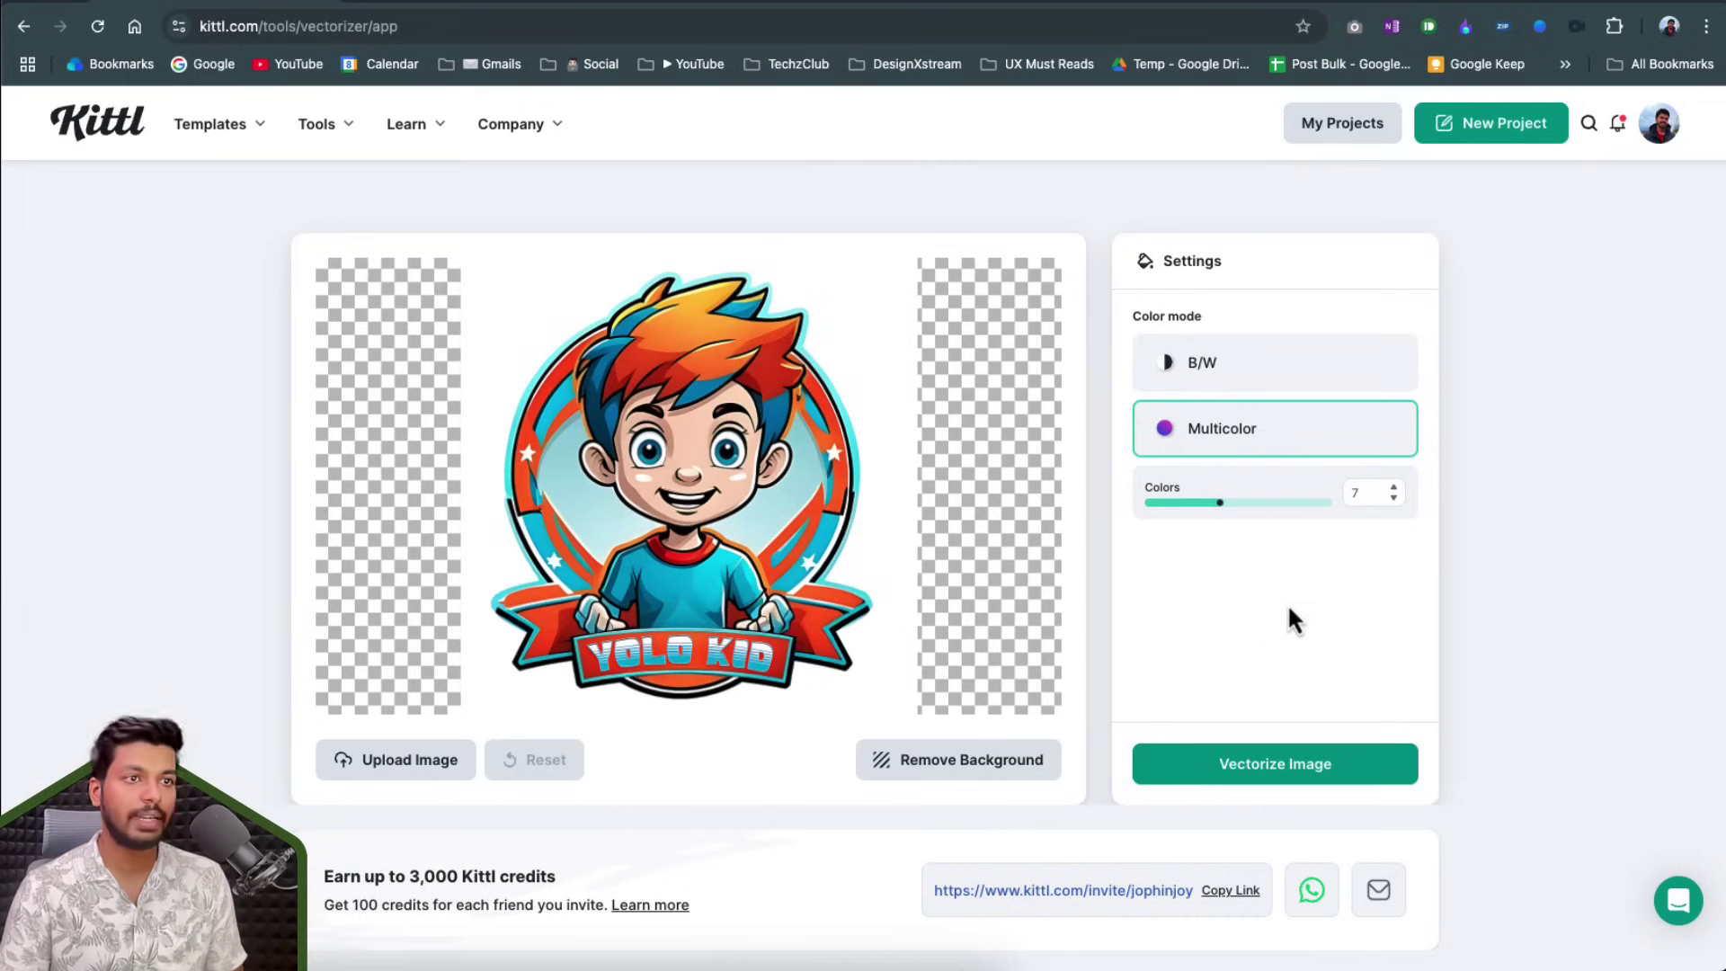
# Step: Vectorize the mascot and download it as 'Artboard 13 (1)-Kittl (1).svg'
pyautogui.click(1246, 774)
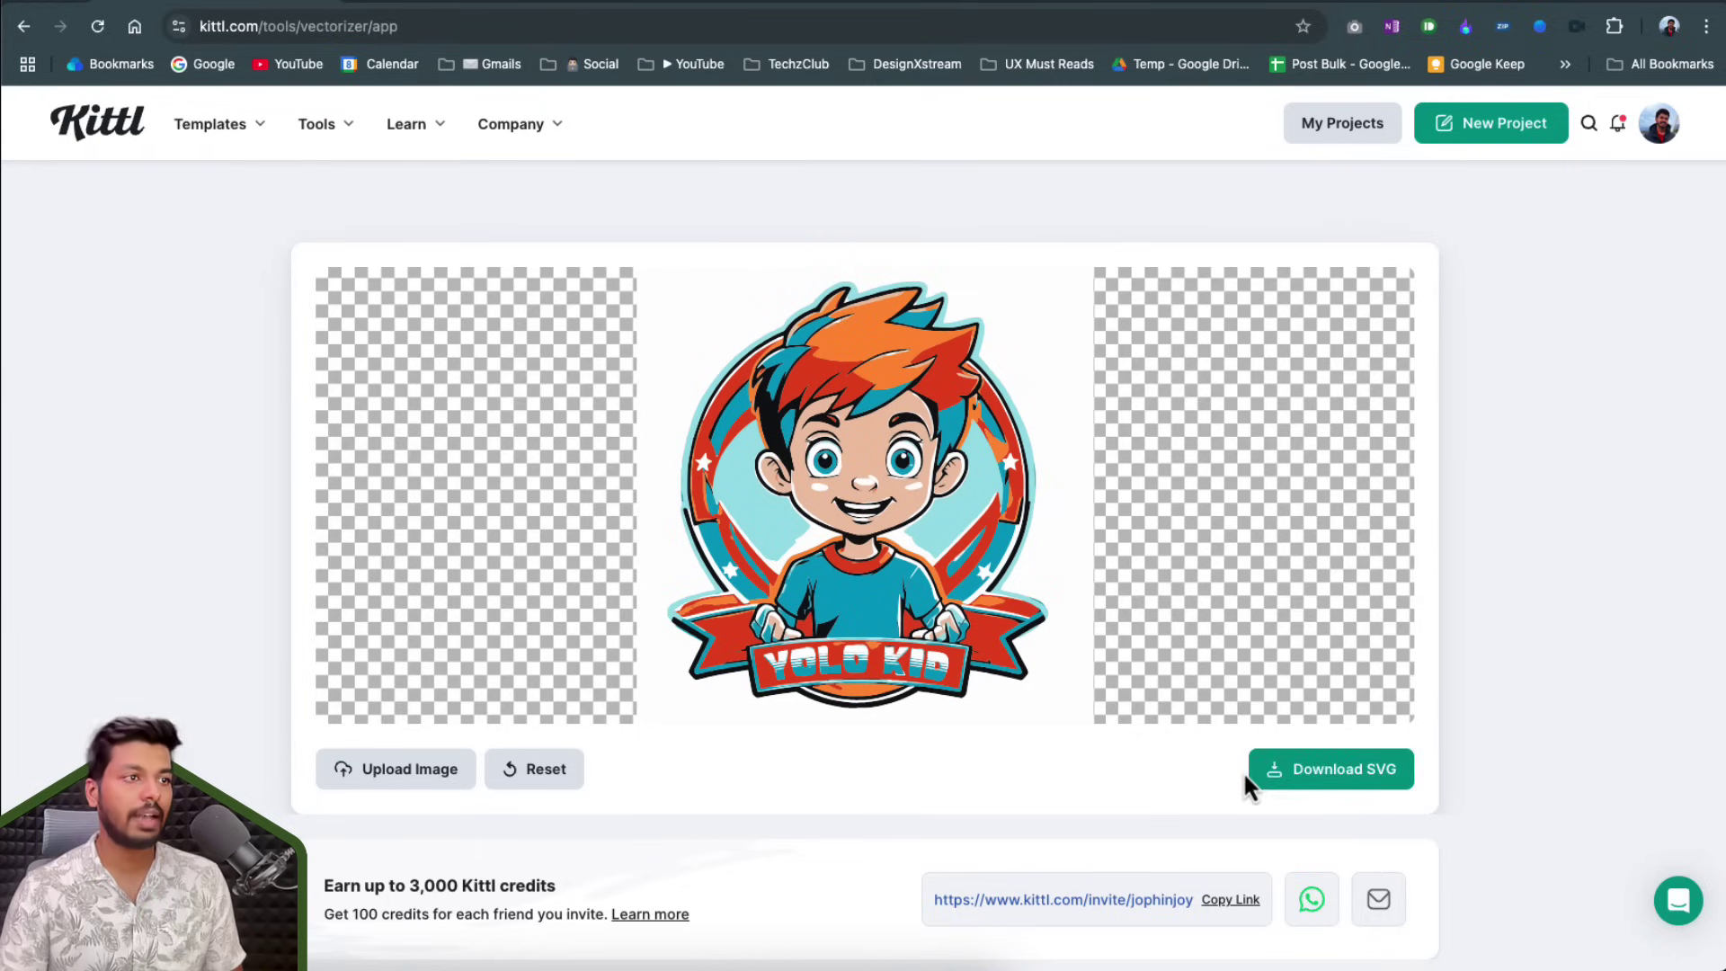
pyautogui.click(1339, 789)
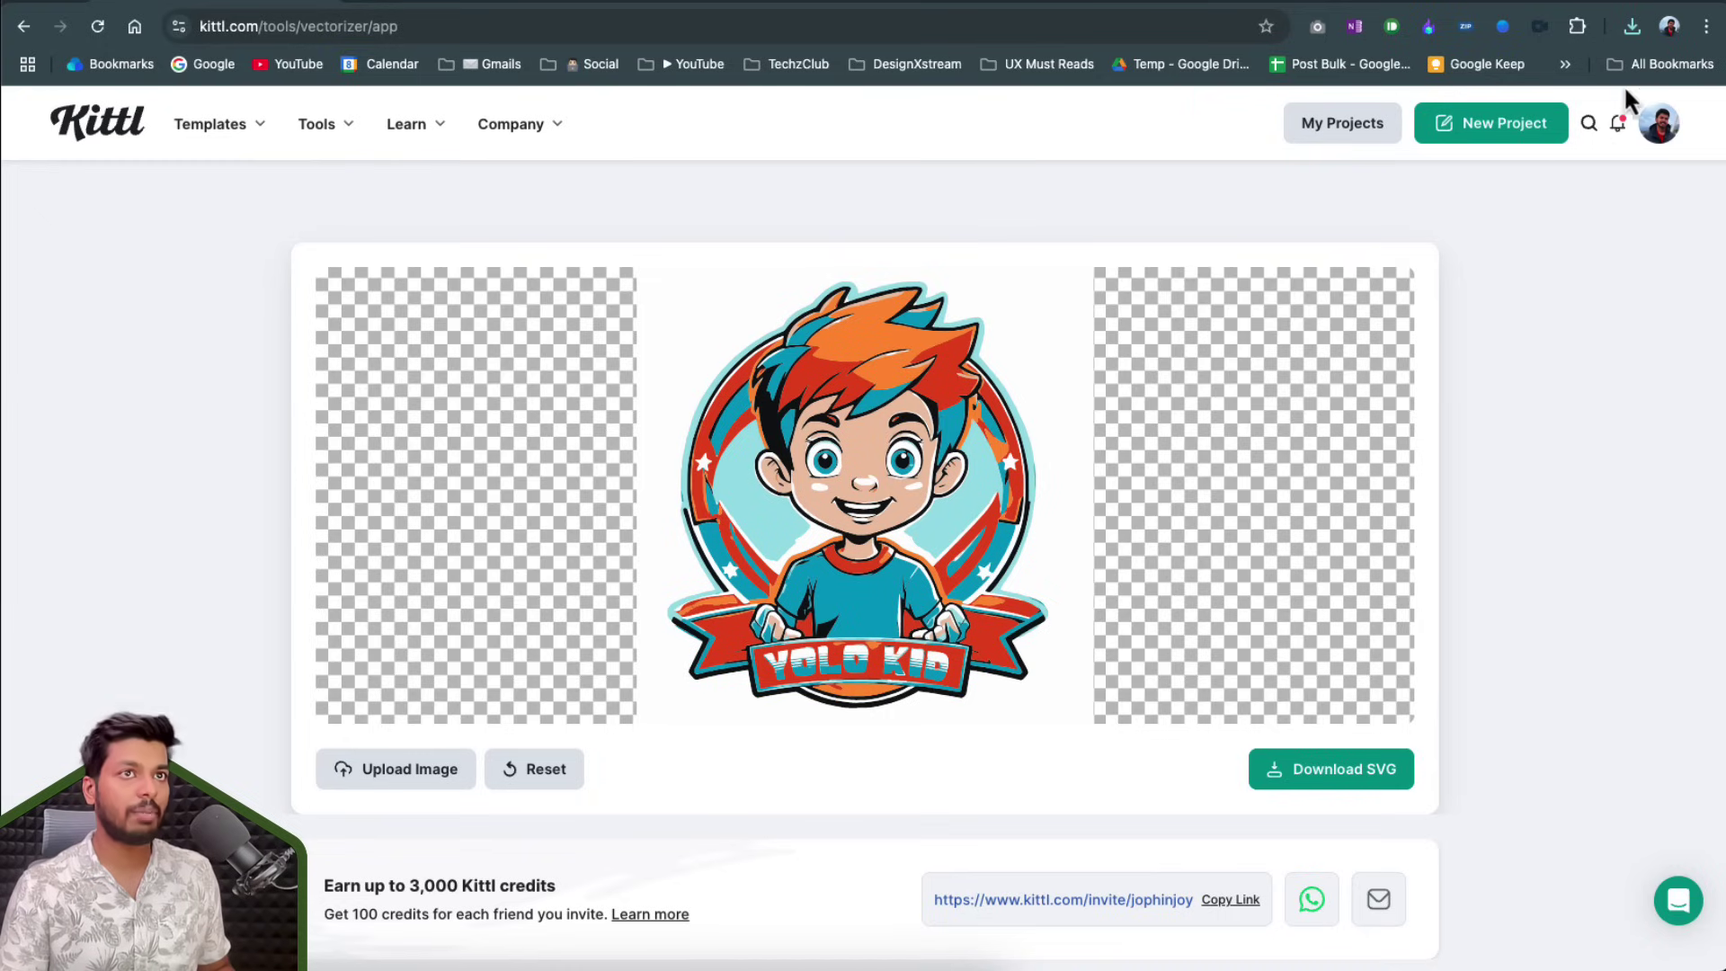
pyautogui.click(1632, 27)
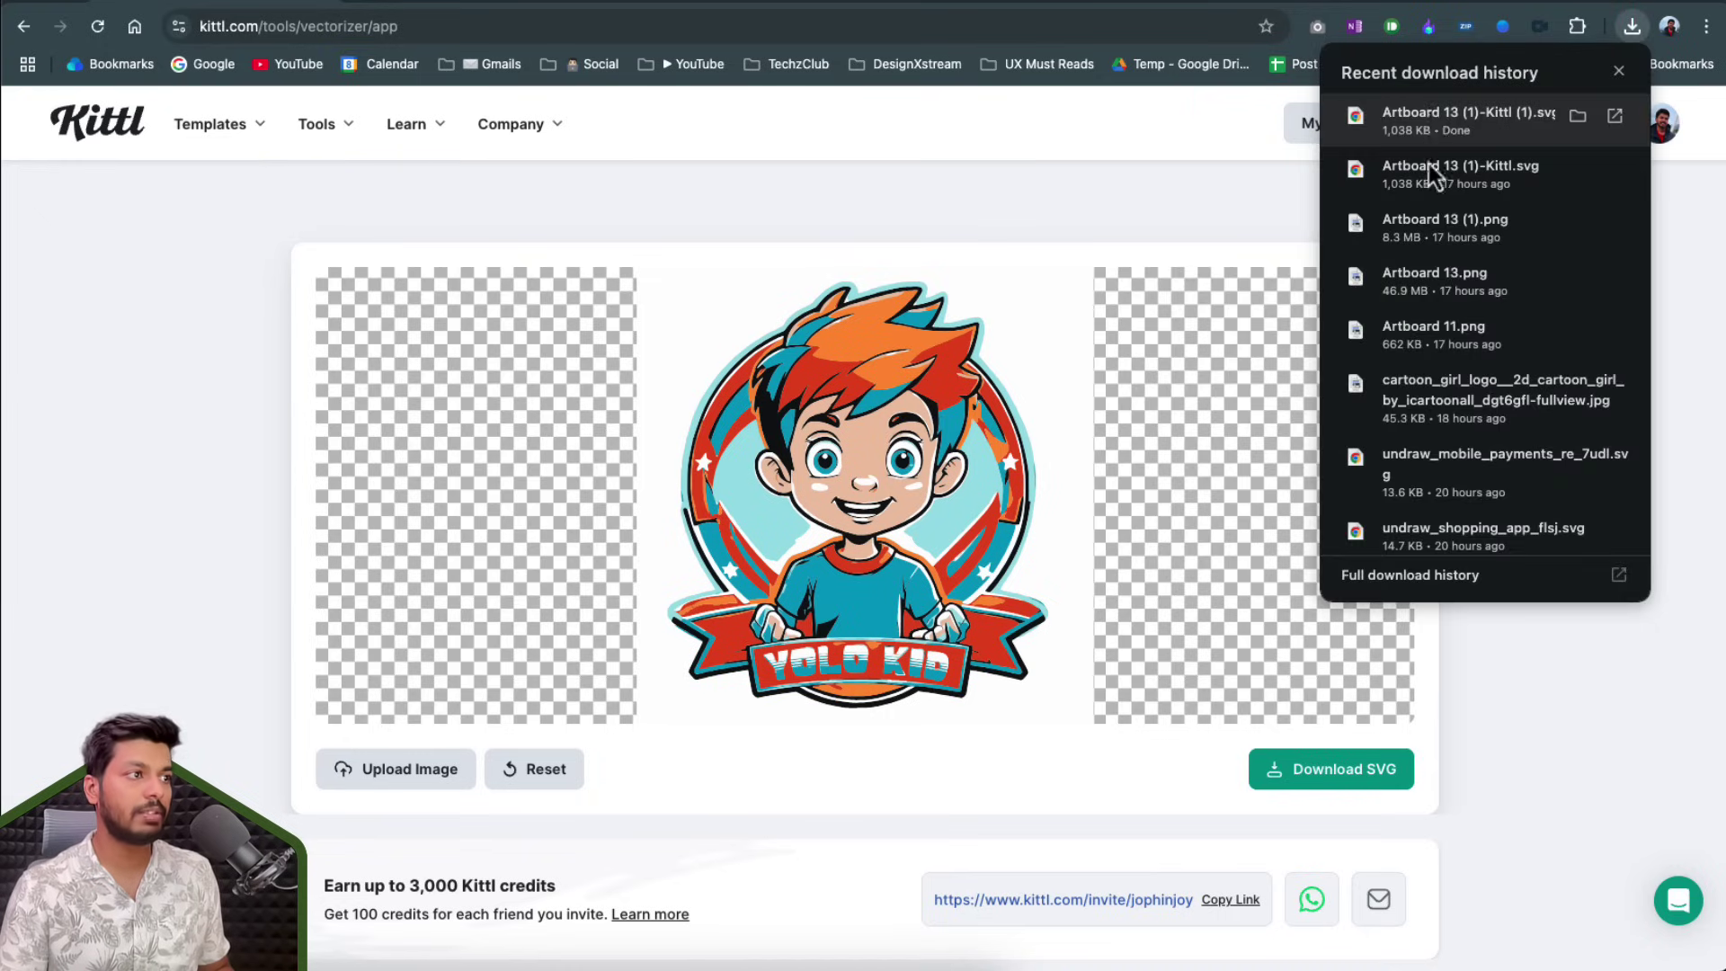
# Step: Place 'Artboard 13 (1)-Kittl (1).svg' beside the Vectorizer result and select the 718×718 frame
pyautogui.moveTo(1447, 119); pyautogui.dragTo(1234, 378)
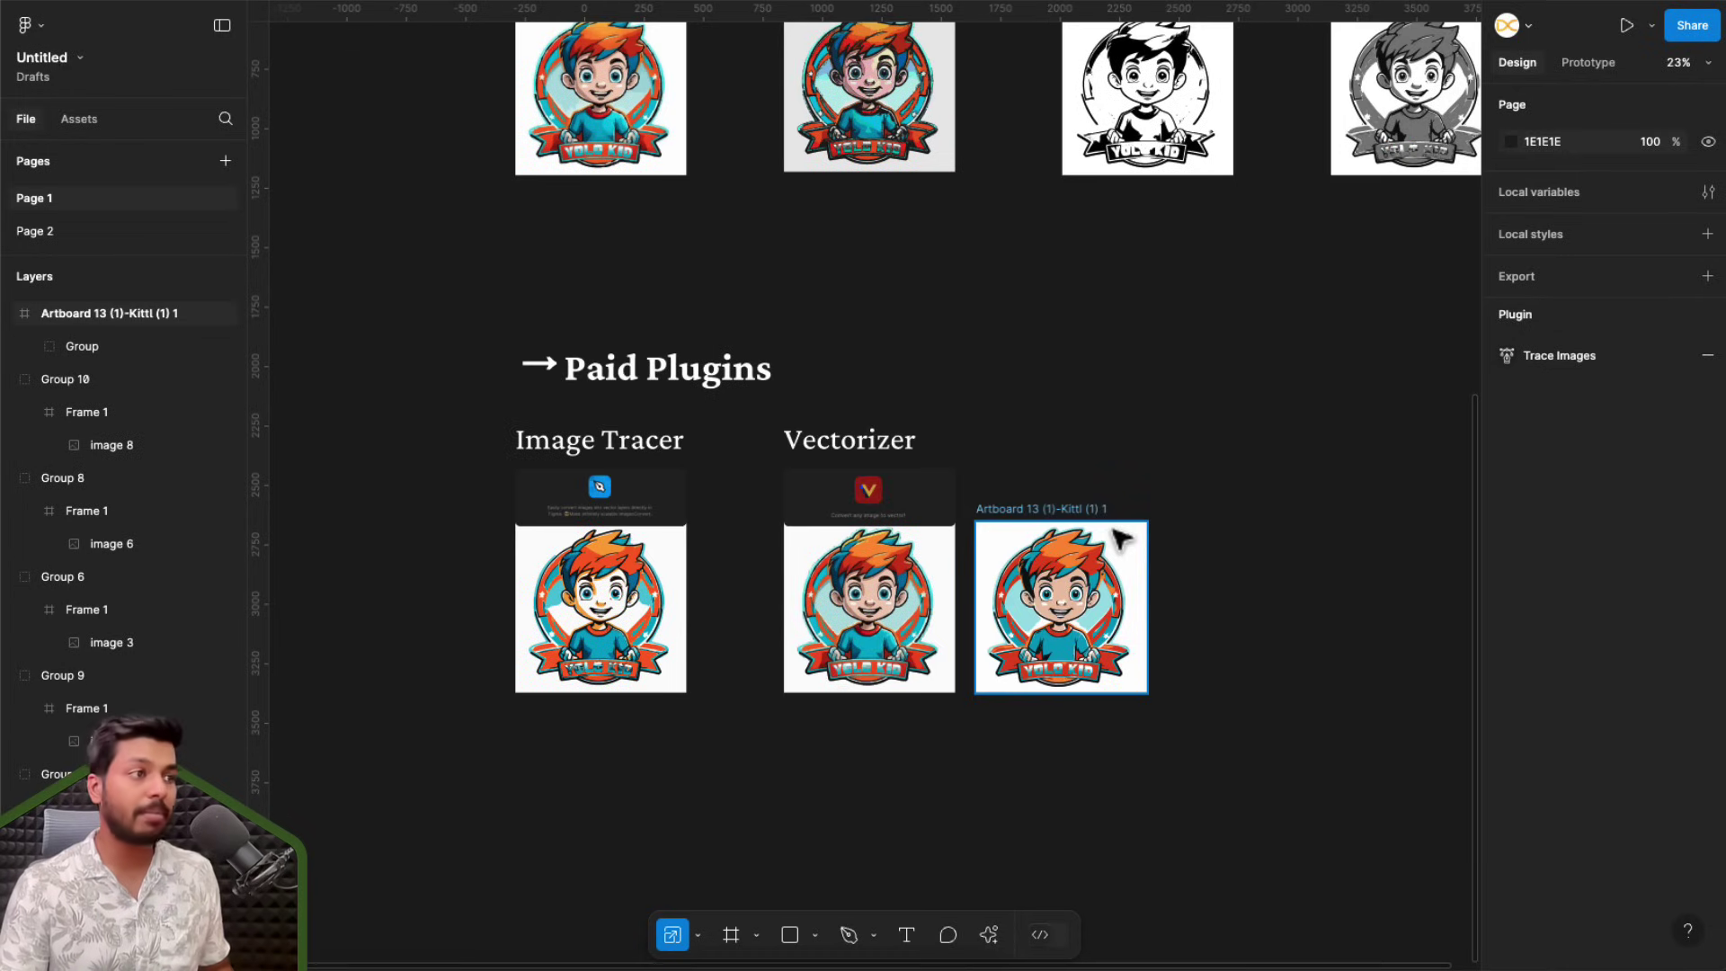
pyautogui.click(1052, 517)
pyautogui.scroll(10, 401, 508)
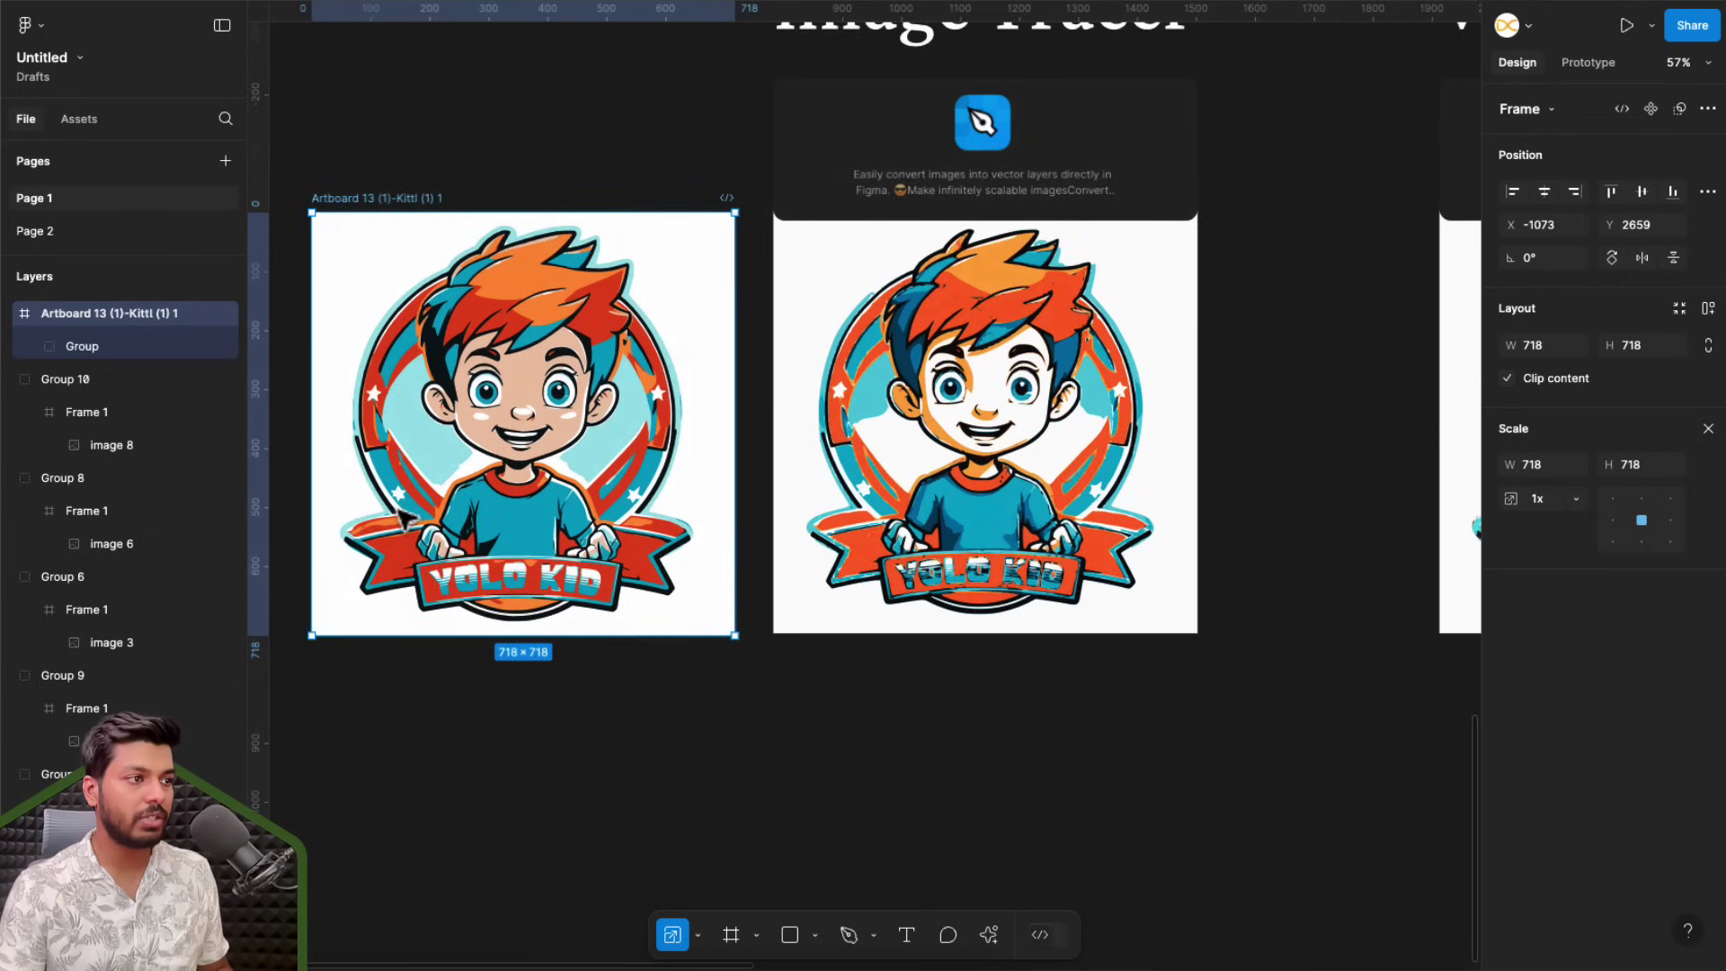
pyautogui.scroll(5, 544, 436)
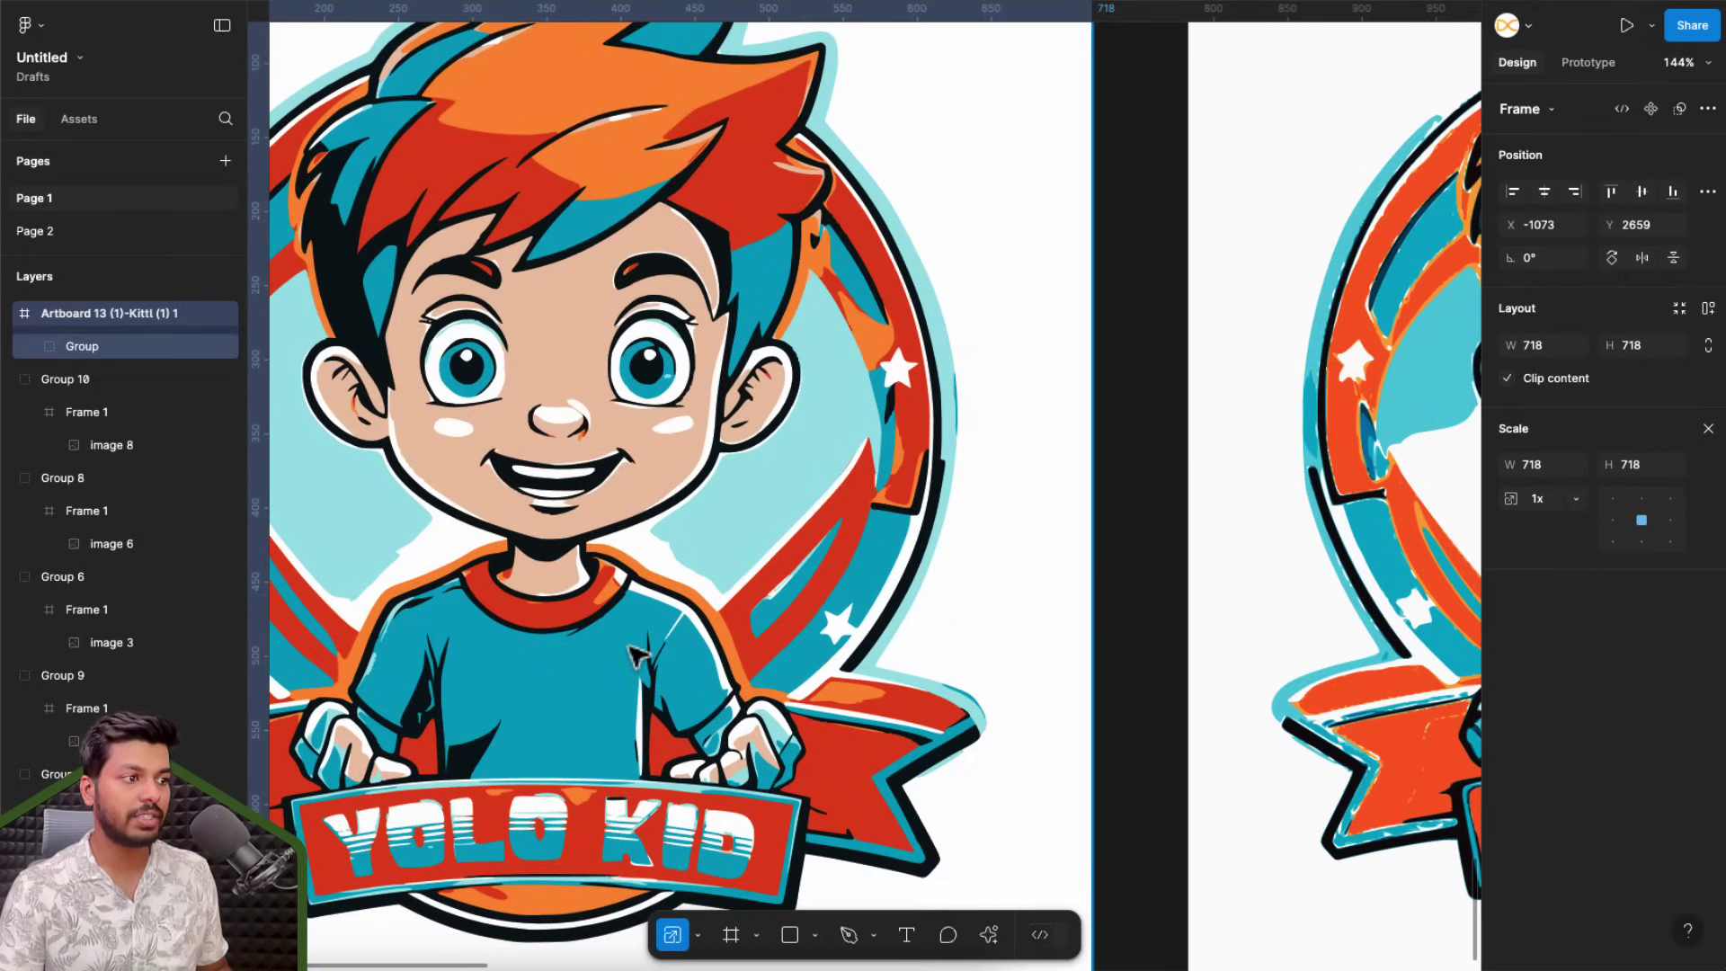
pyautogui.scroll(-4, 667, 813)
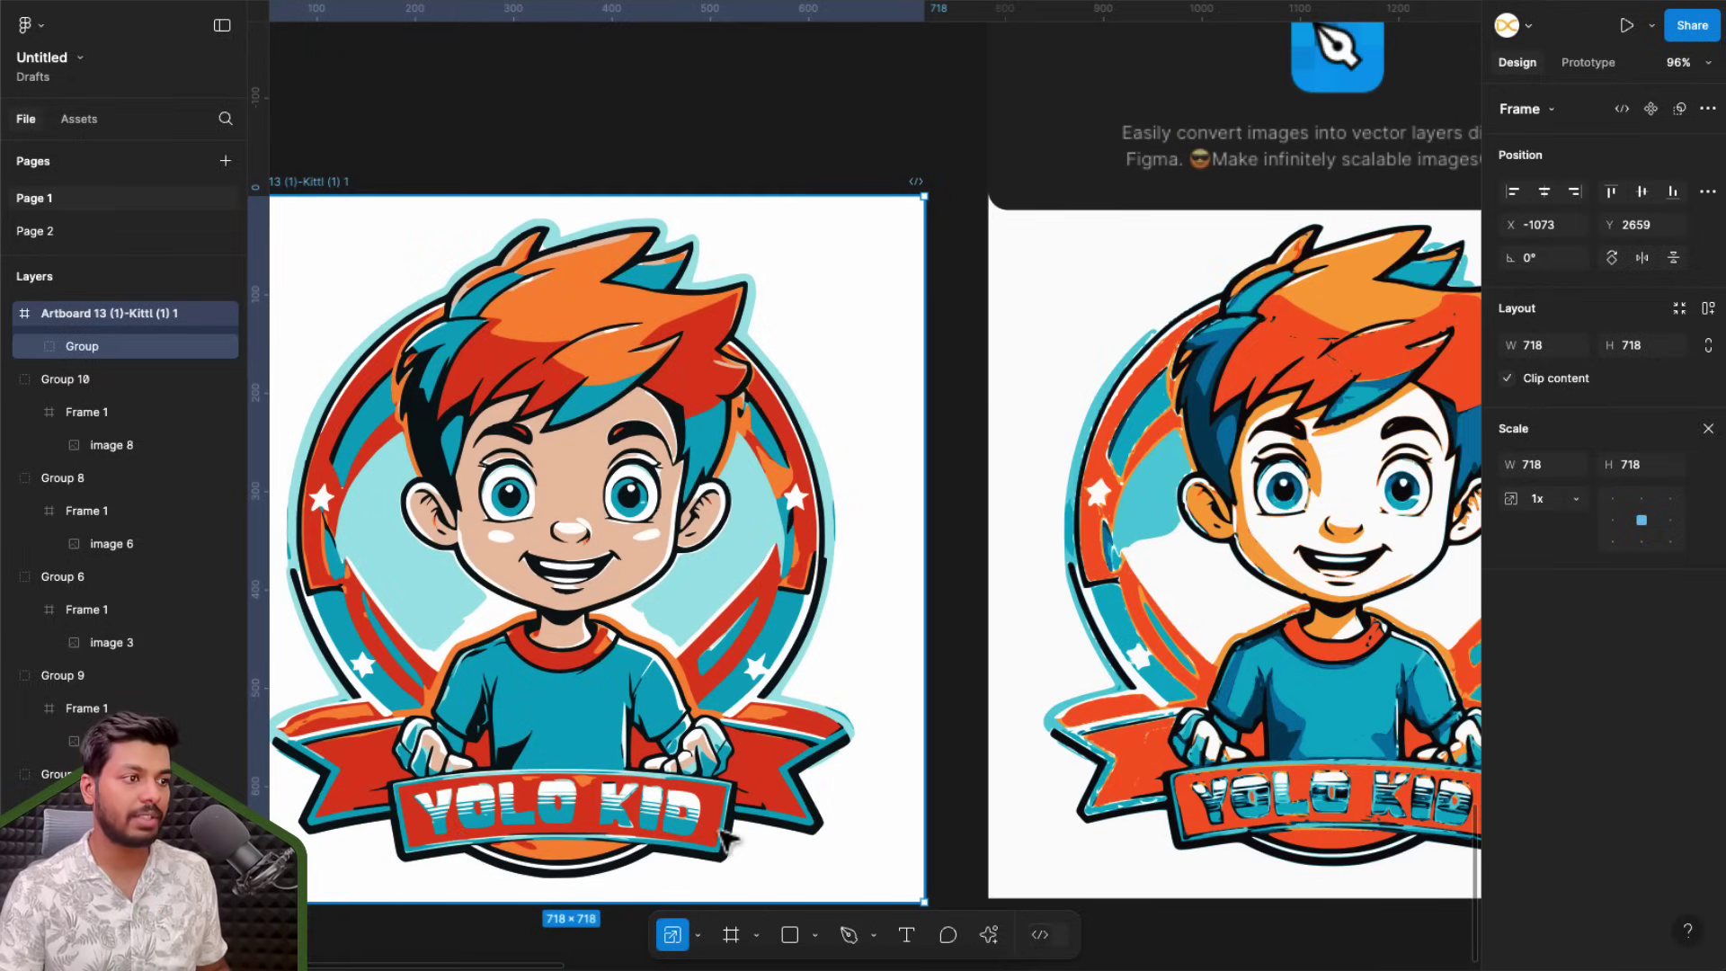
pyautogui.scroll(-2, 693, 561)
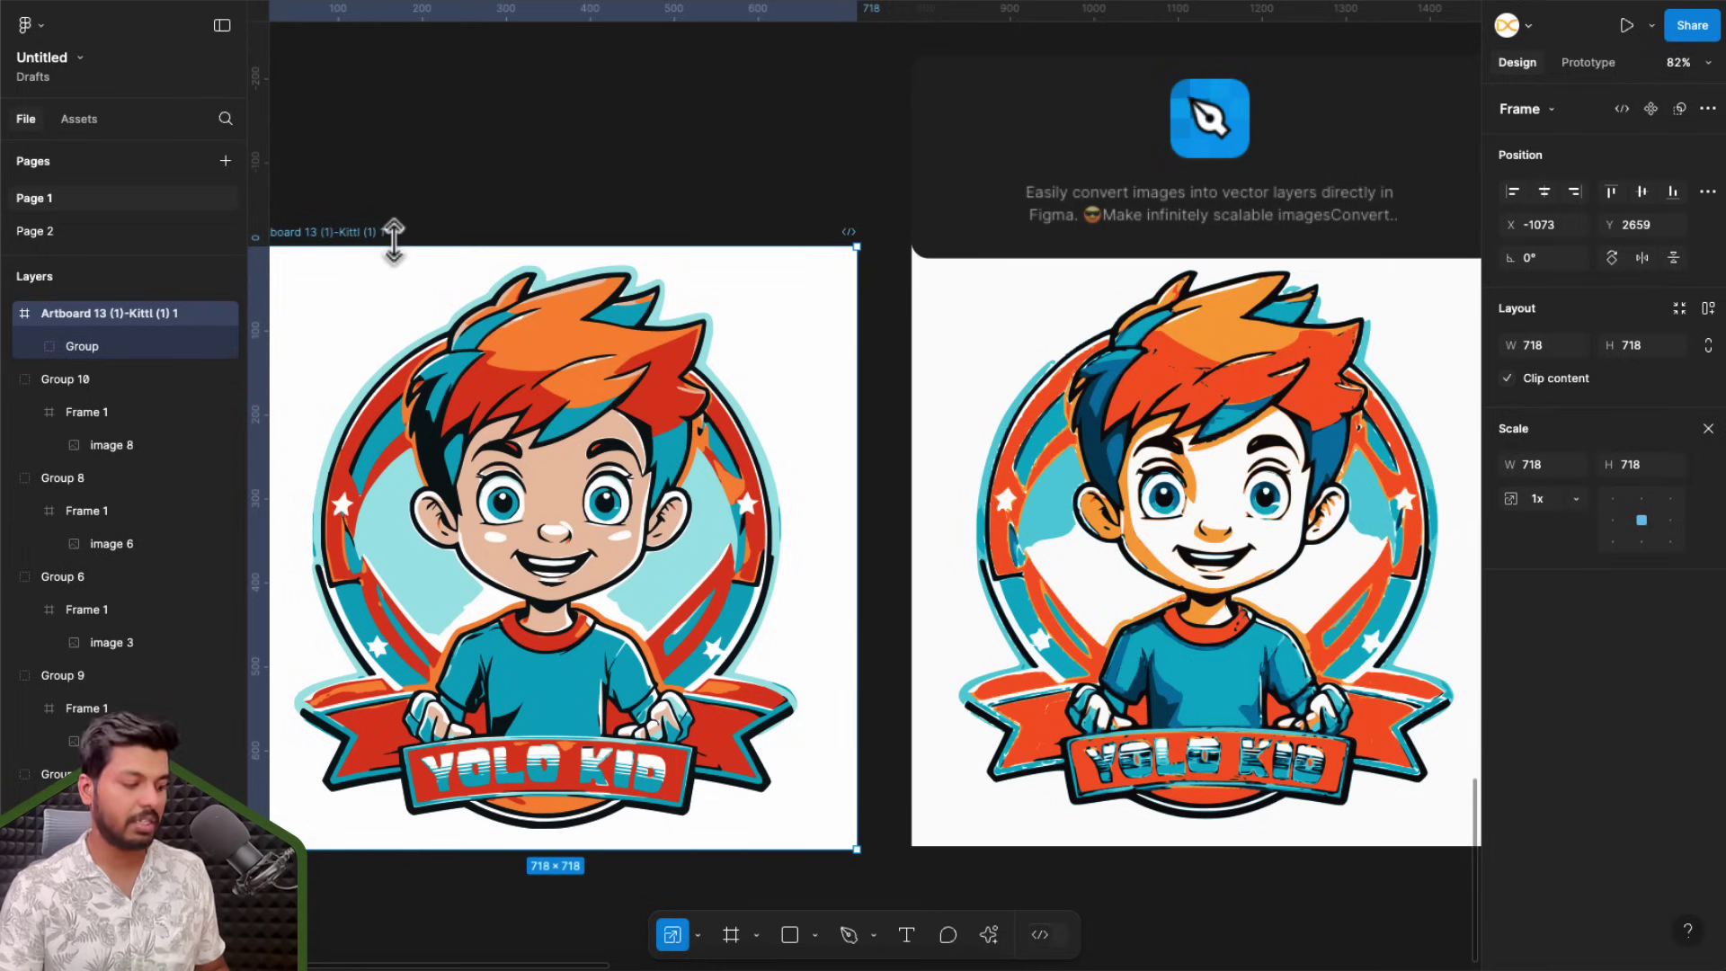
# Step: Shift the Kittl mascot's teal selection colour to red, then deselect the artboard
pyautogui.press('v')
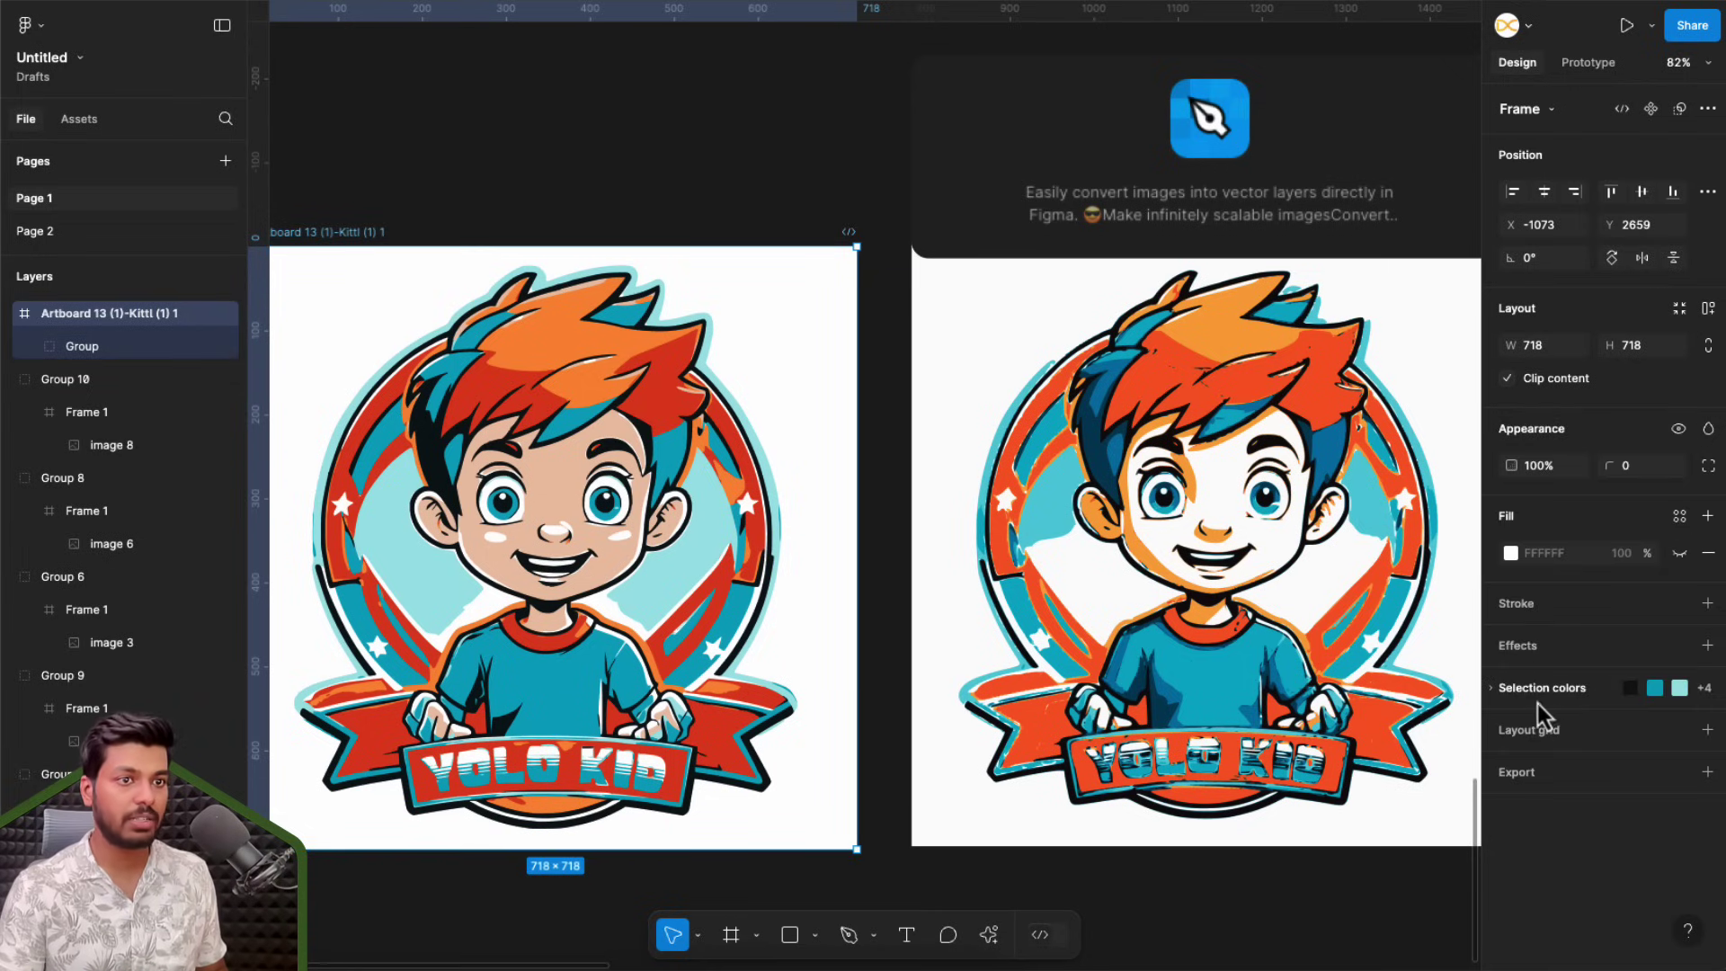
pyautogui.click(1494, 692)
pyautogui.click(1511, 824)
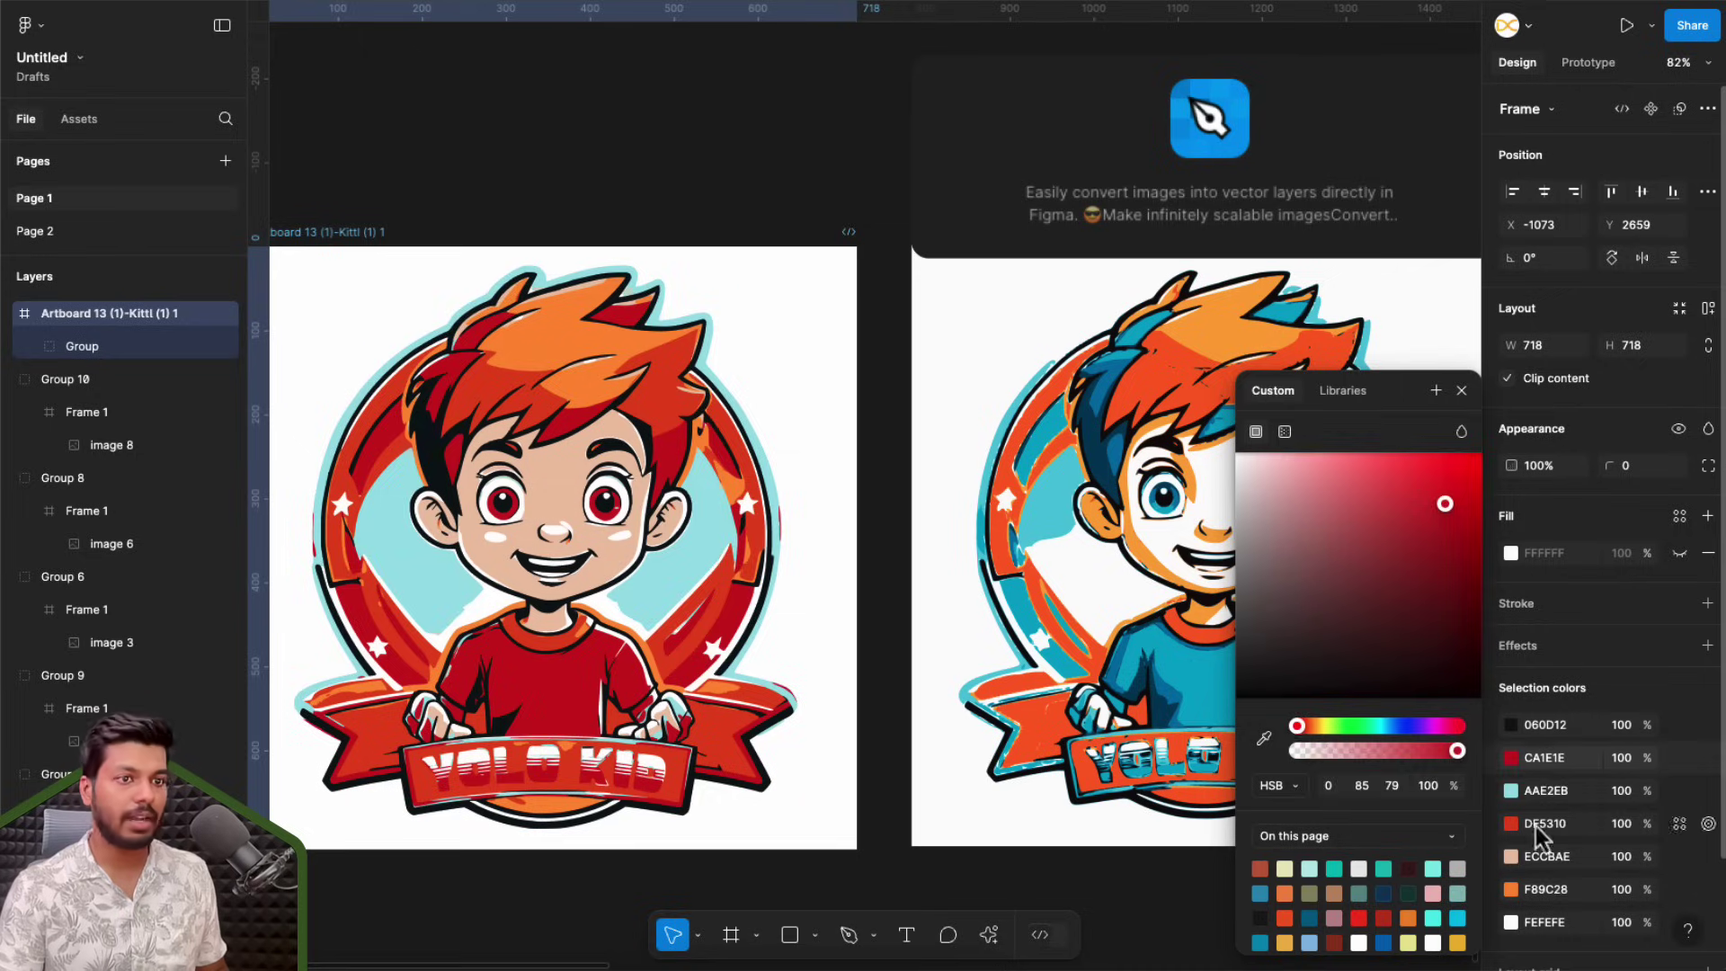
pyautogui.moveTo(1380, 726); pyautogui.dragTo(1298, 726)
pyautogui.click(754, 106)
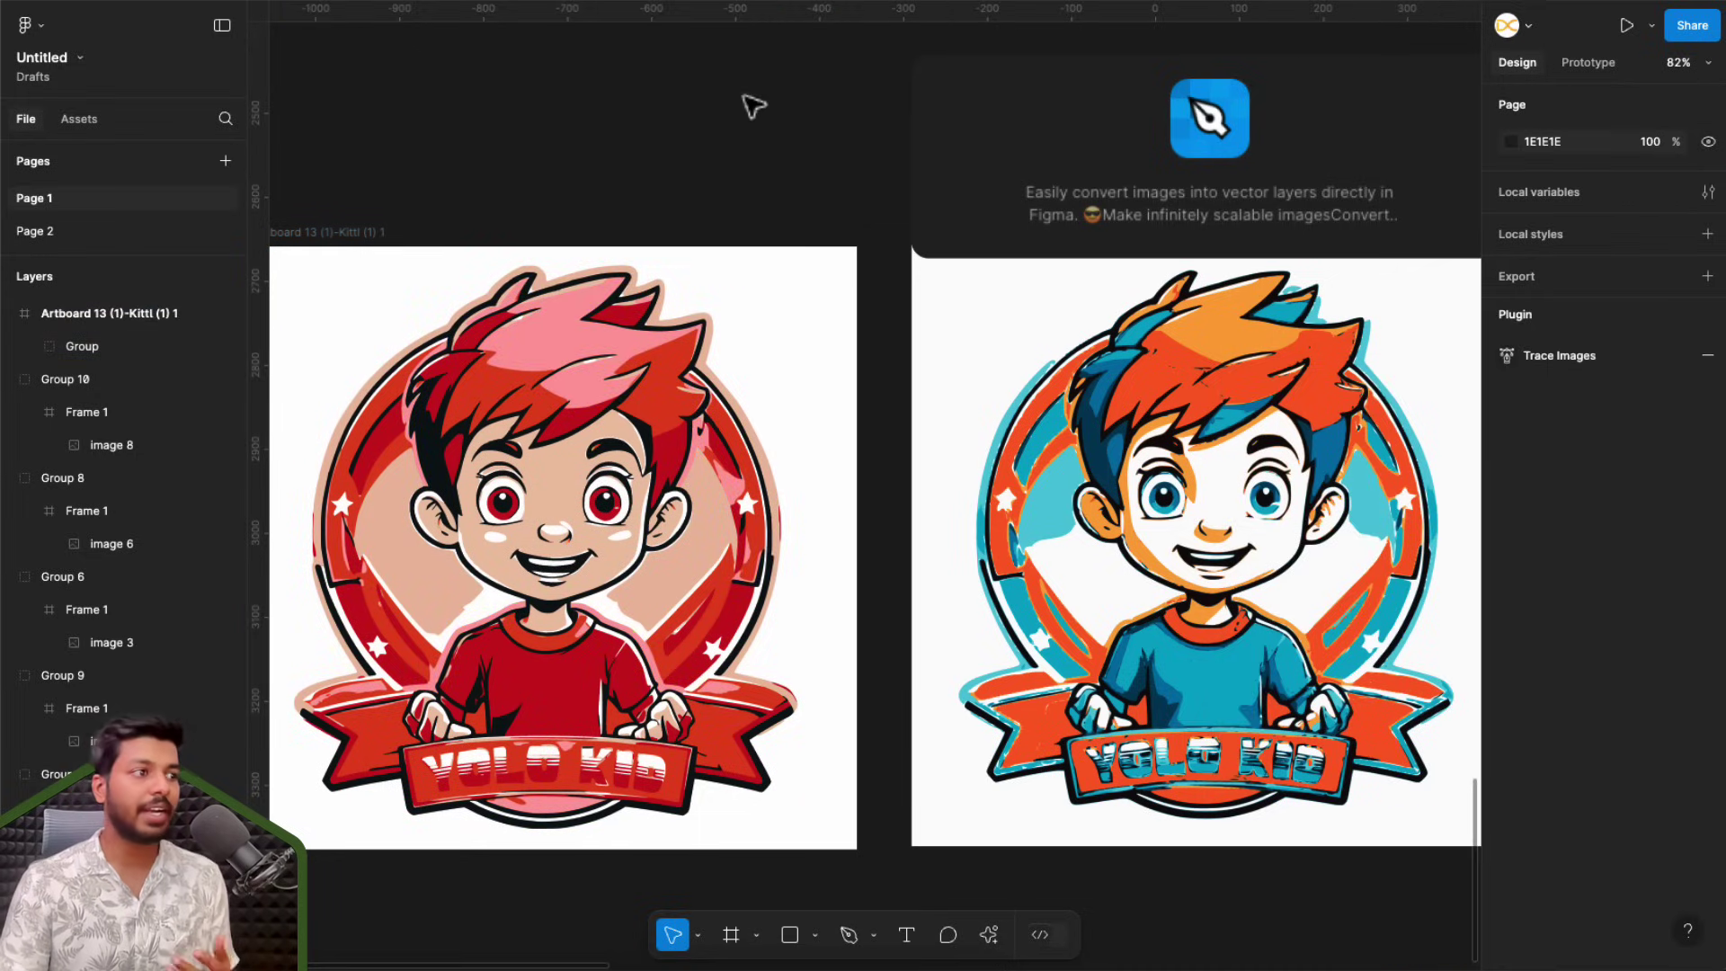